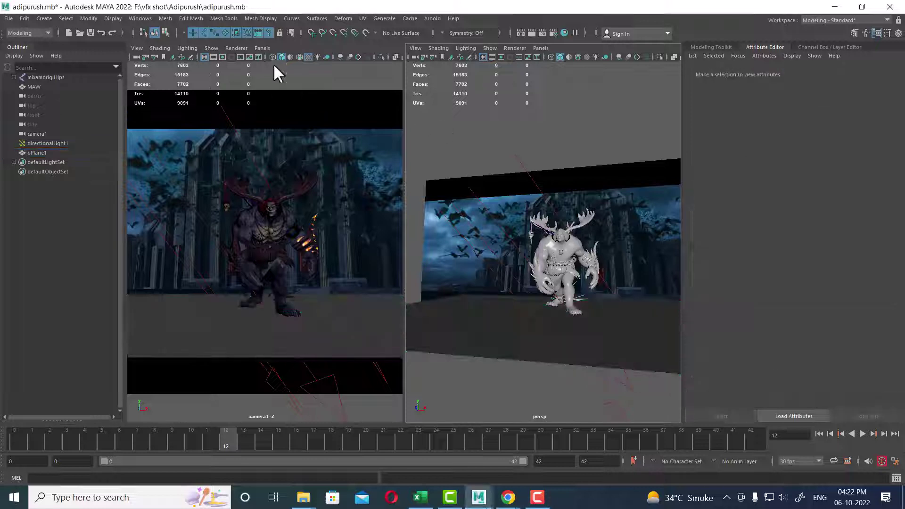
Step: Scrub the timeline from frame 12 to frame 23 and select the ground plane pPlane1
drag(66, 435, 423, 470)
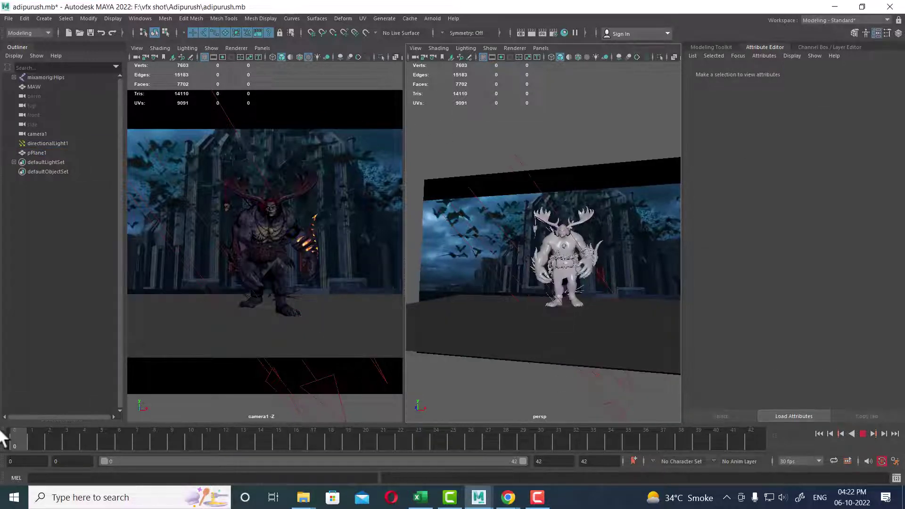
click(309, 341)
Step: Assign a new Arnold aiMatte material, aiMatte1, to pPlane1
right_click(237, 328)
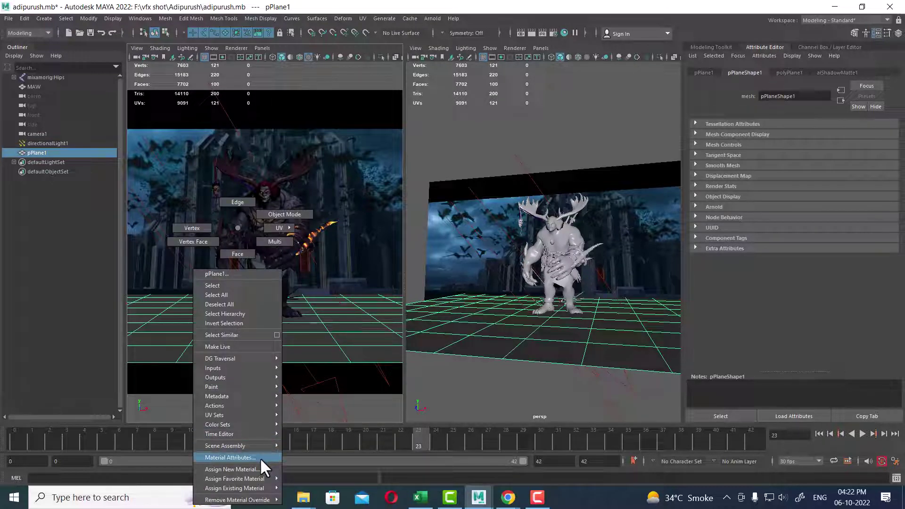
click(254, 468)
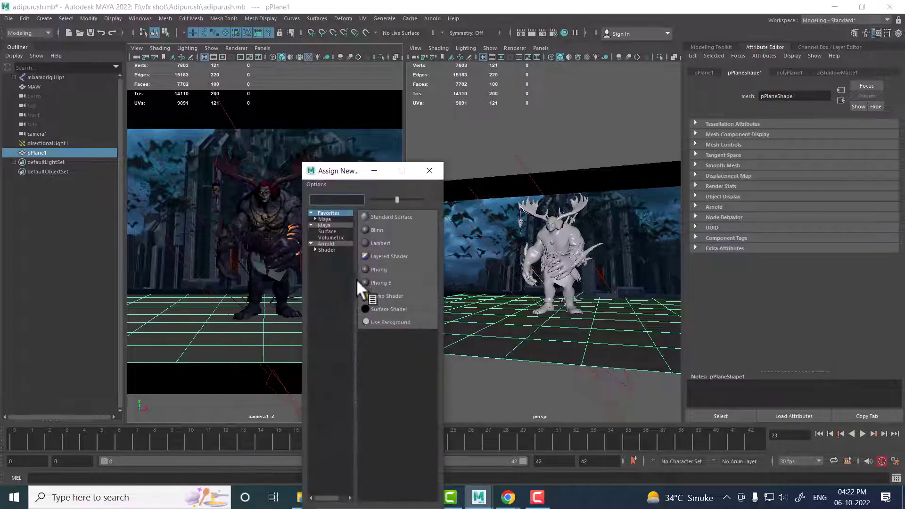
click(330, 244)
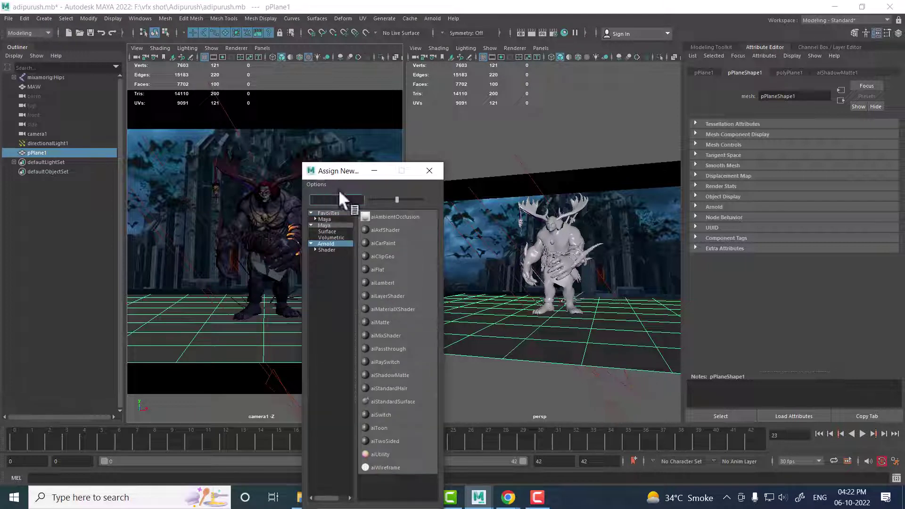
text(aima)
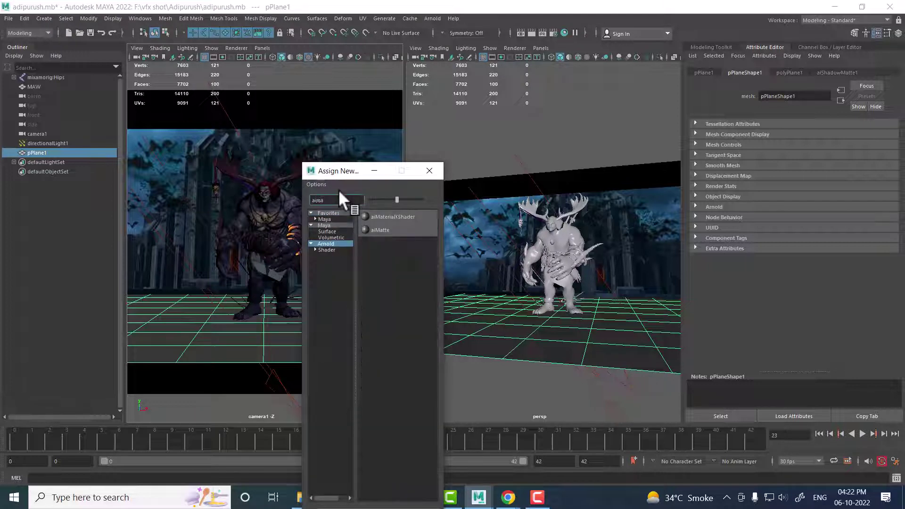
click(389, 227)
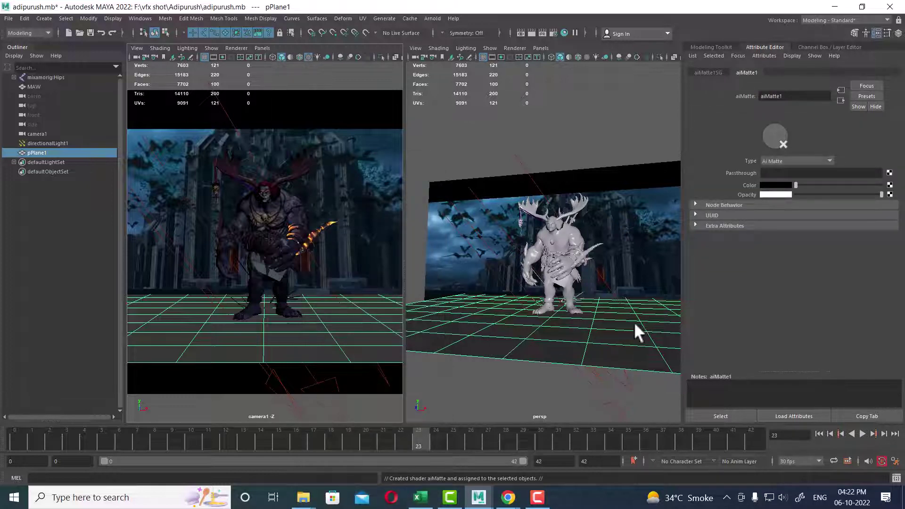
Step: Test-render the current frame from camera1 and move the render window aside
click(345, 261)
click(530, 32)
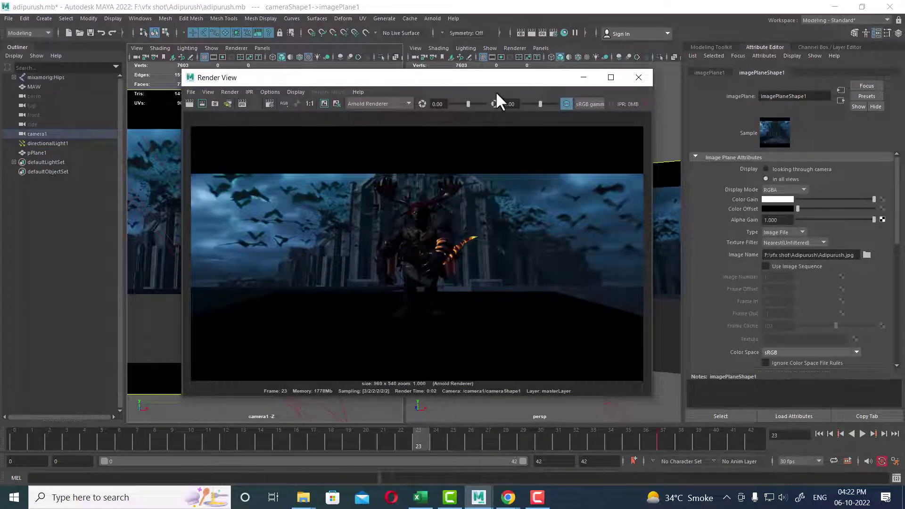
drag(495, 79, 695, 166)
Step: Assign another new Arnold aiMatte material to the ground plane pPlane1
click(211, 376)
right_click(157, 329)
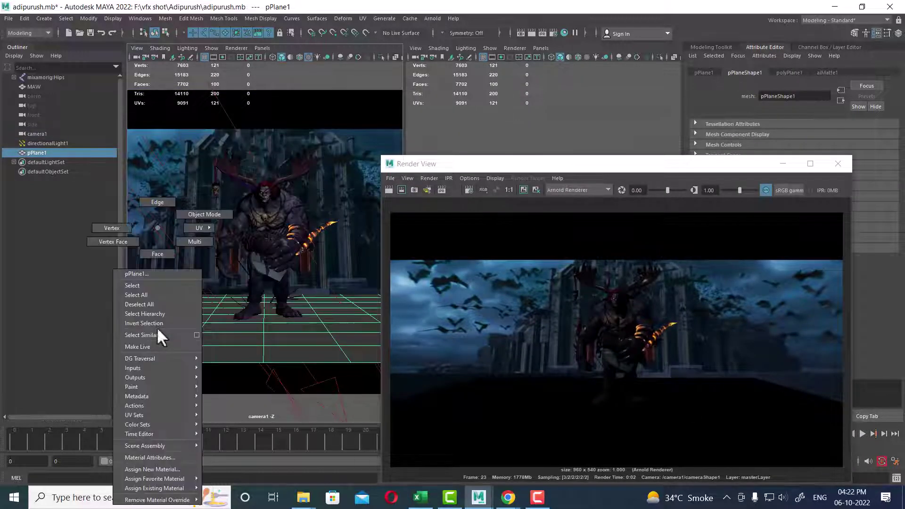
click(163, 468)
text(aima)
click(329, 243)
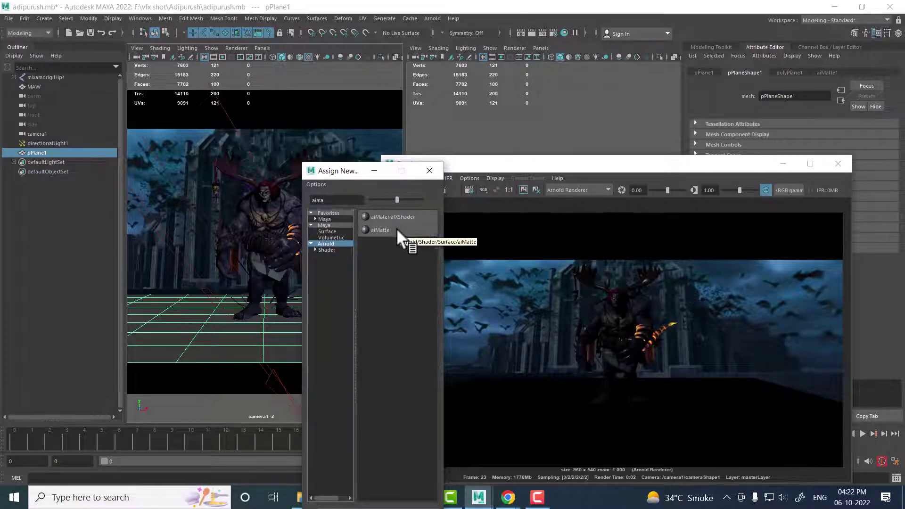
click(396, 230)
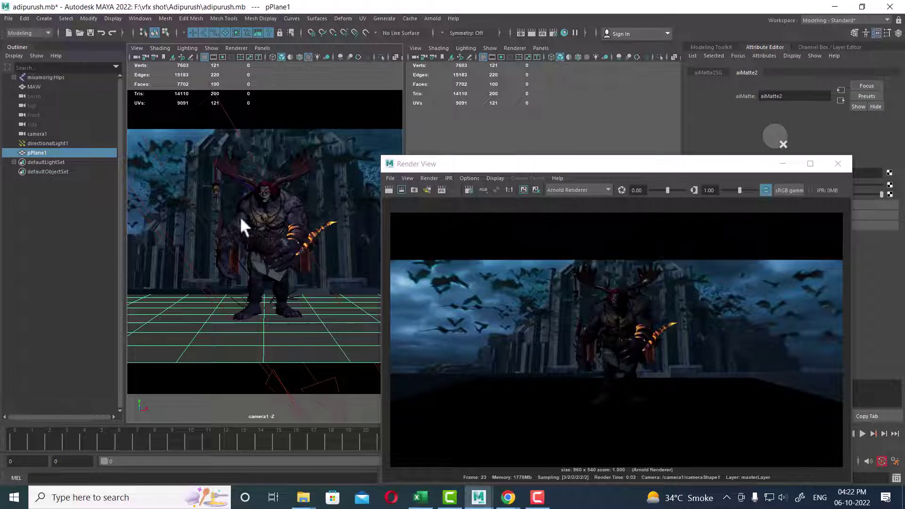
Step: Replace the plane's material with aiMaterialXShader1, re-render the frame, and close Render View
right_drag(186, 323, 188, 464)
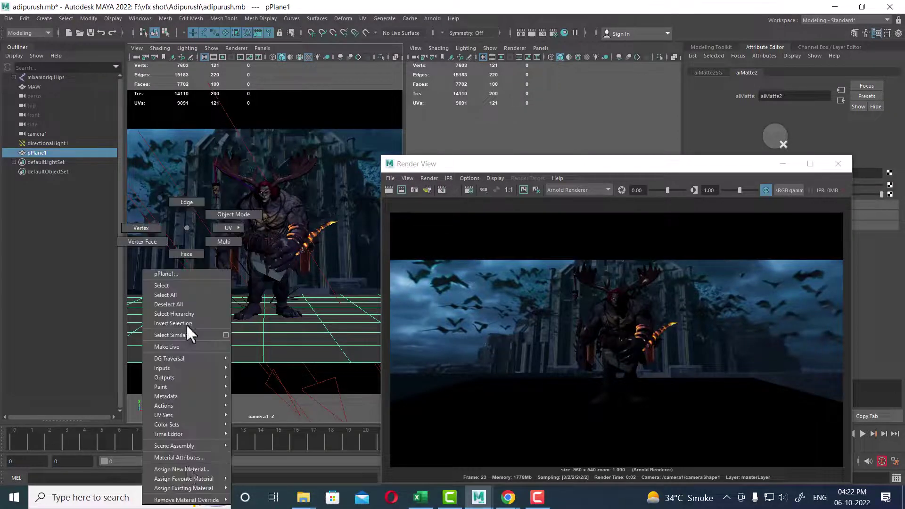
click(191, 468)
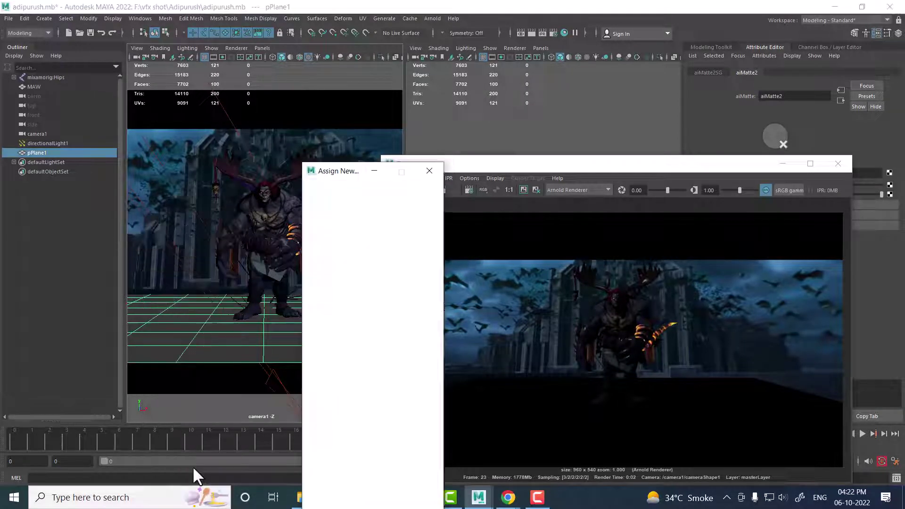
click(388, 216)
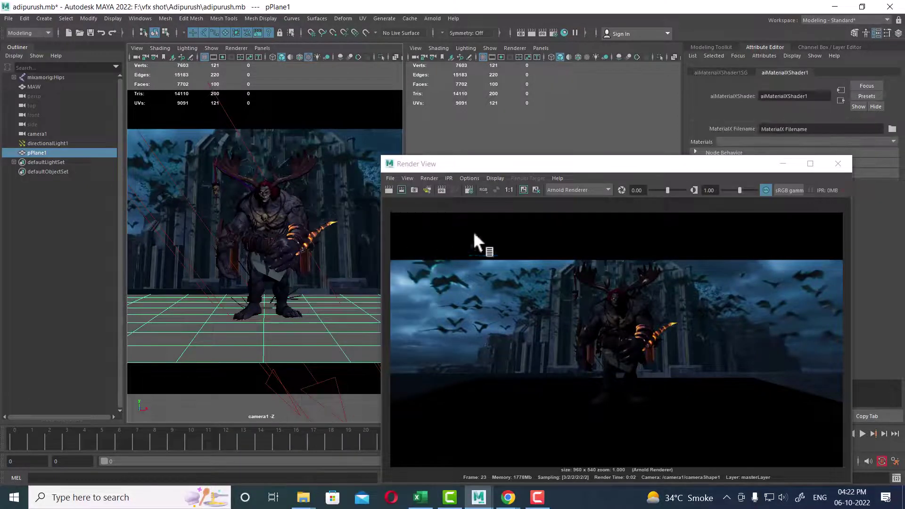
click(386, 189)
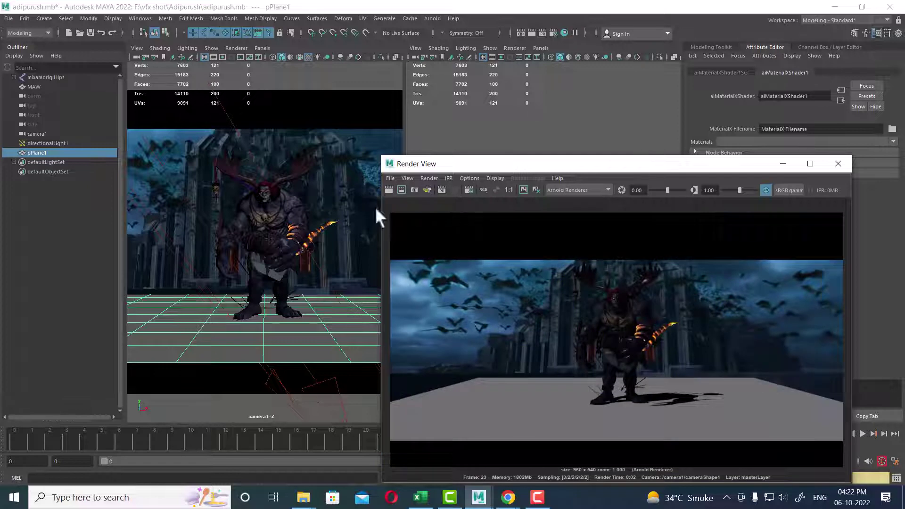
click(838, 164)
Step: Assign the aiShadowMatte1 material to pPlane1 from the Hypershade
click(587, 329)
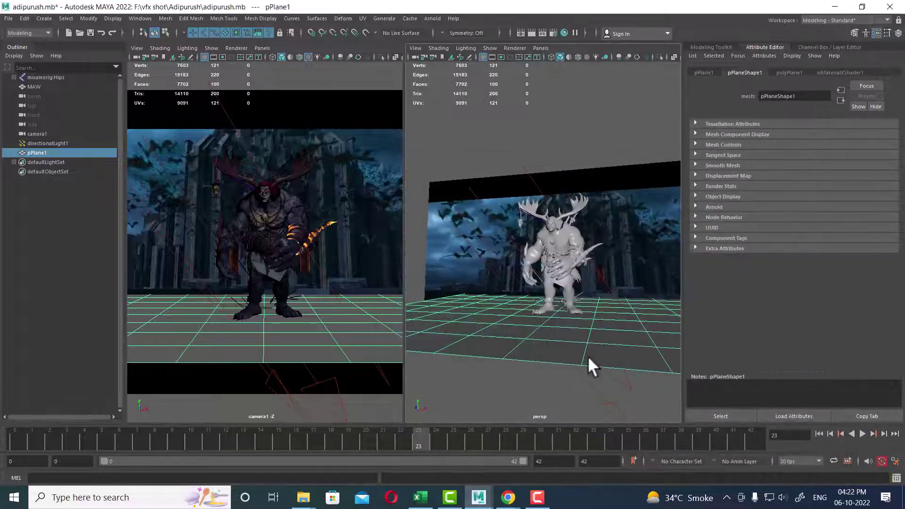
click(564, 32)
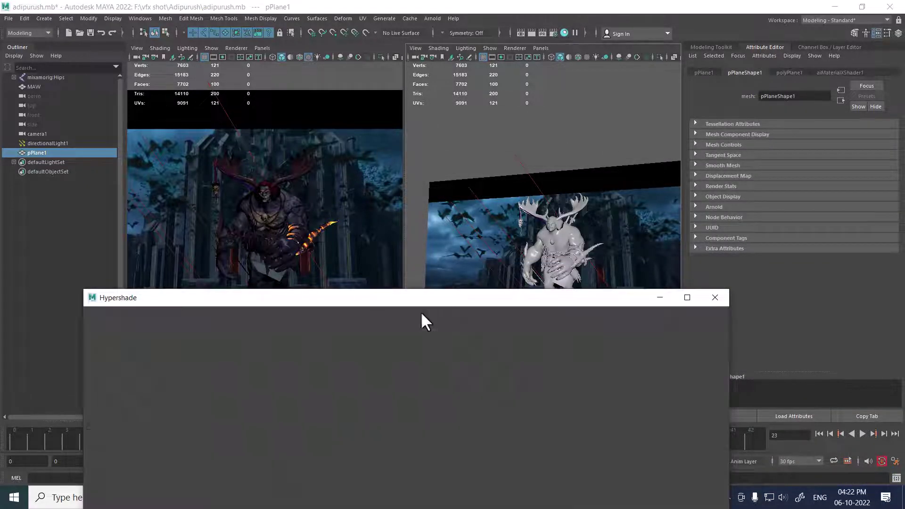
drag(430, 297, 524, 159)
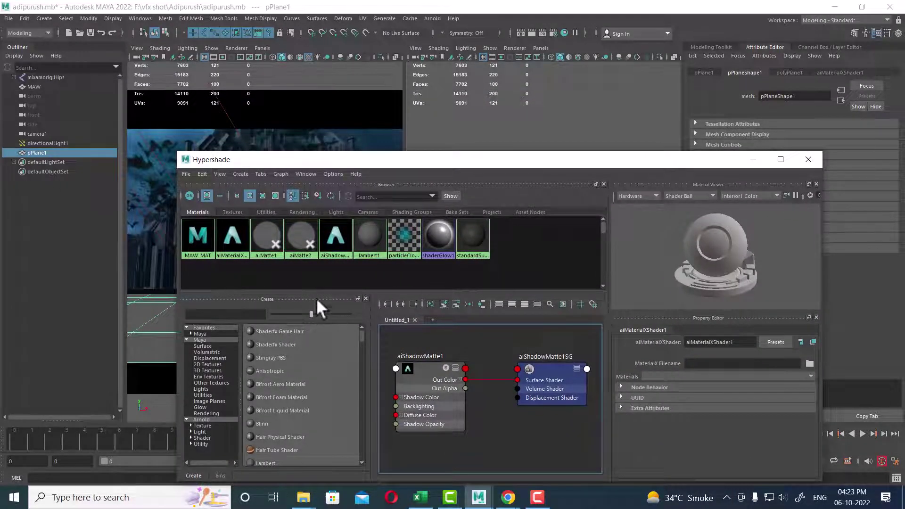
mouse_move(481, 165)
mouse_down()
mouse_move(505, 280)
mouse_move(186, 98)
mouse_up()
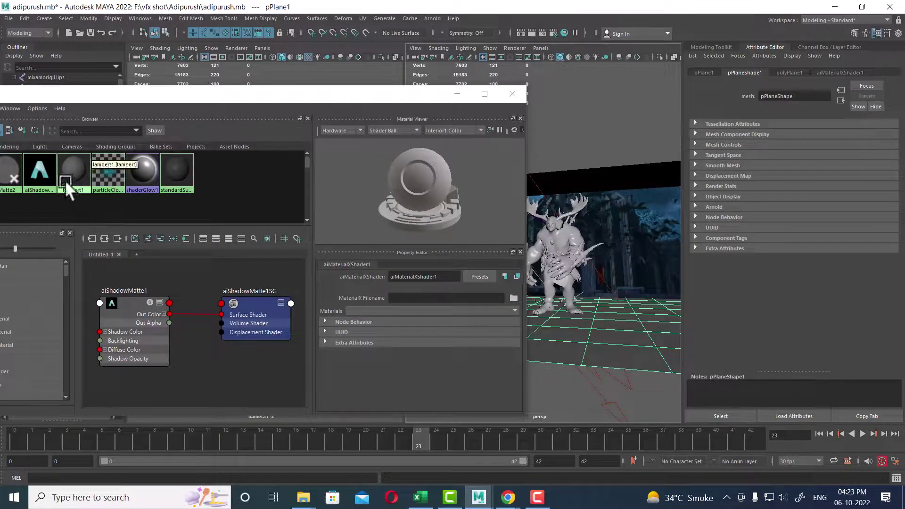
right_drag(84, 177, 45, 102)
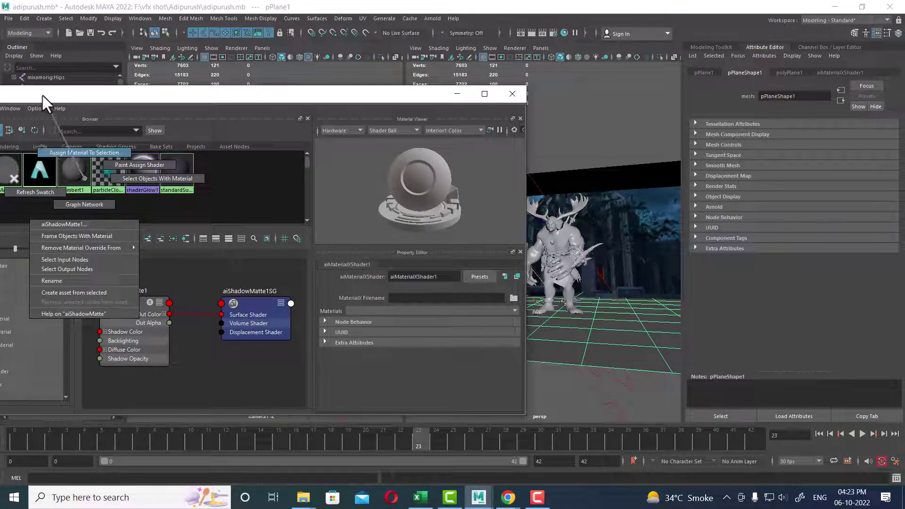
click(456, 94)
click(383, 132)
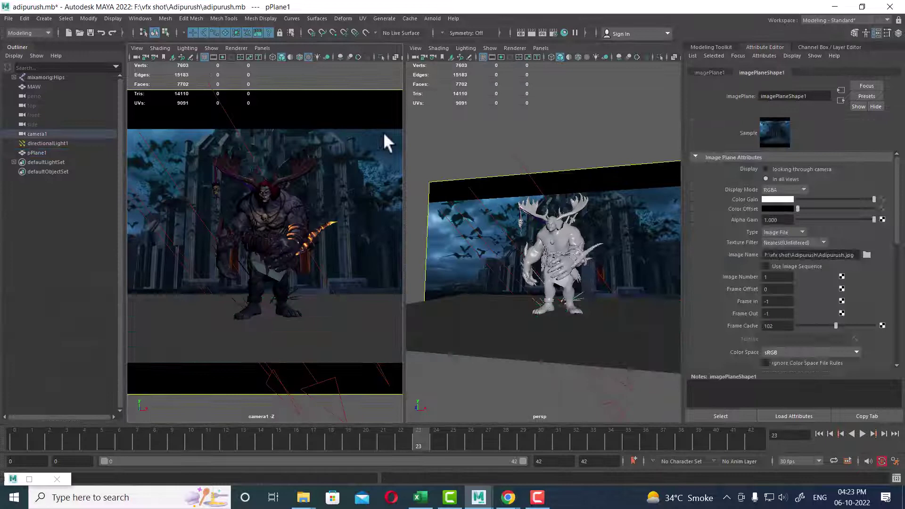
Step: Test-render the shadow matte, review pPlane1's material attributes, and select directionalLight1
click(532, 33)
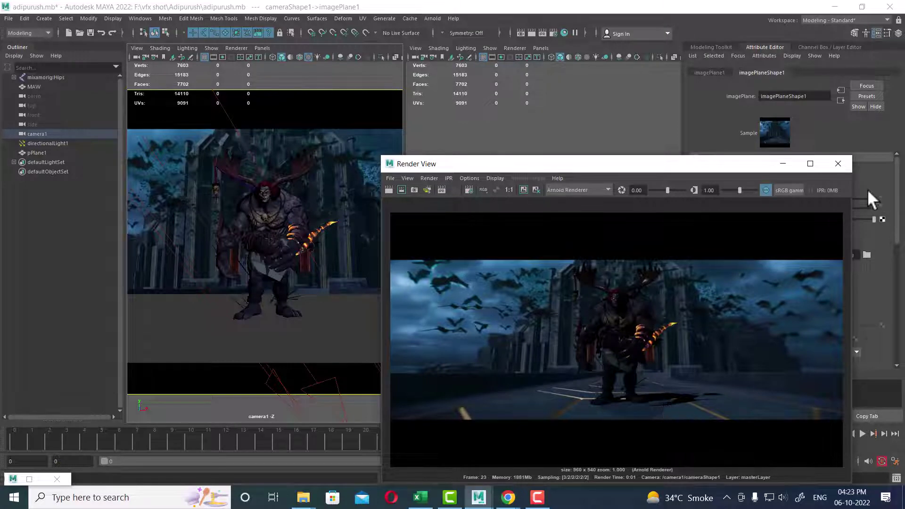
click(838, 164)
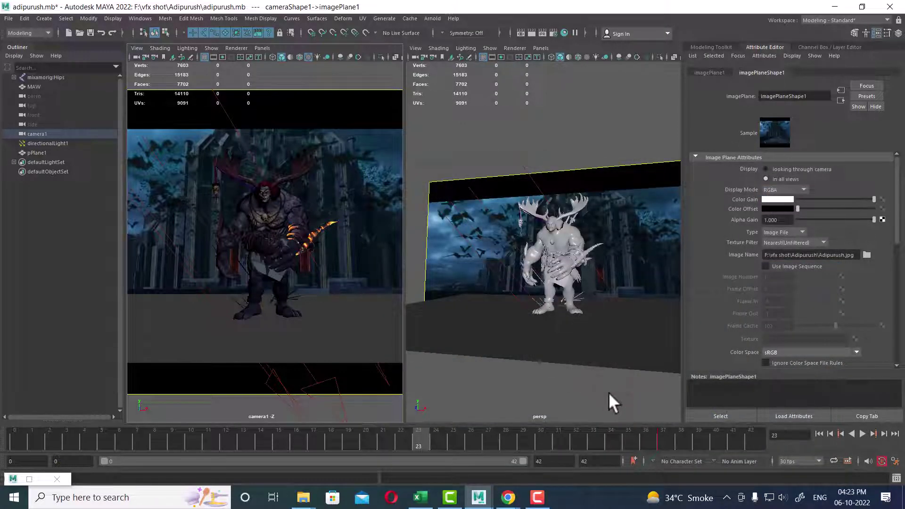
click(621, 355)
right_click(644, 331)
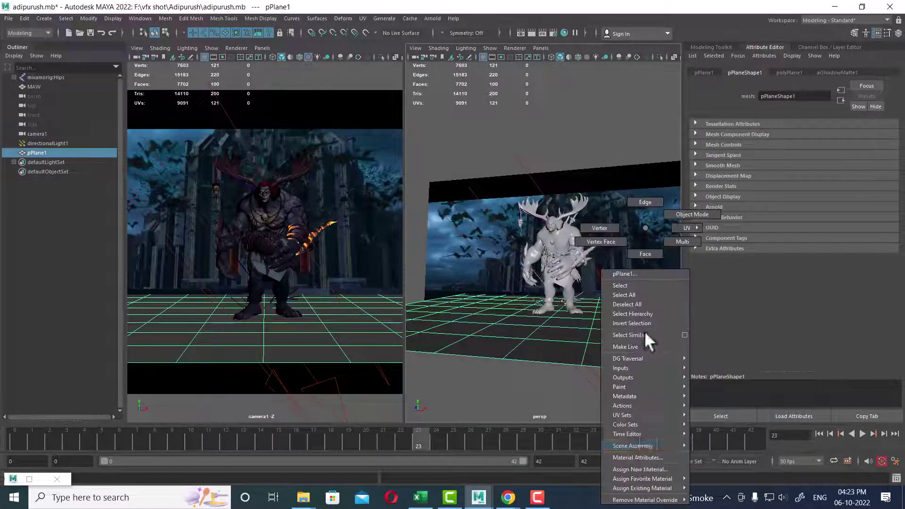
click(637, 457)
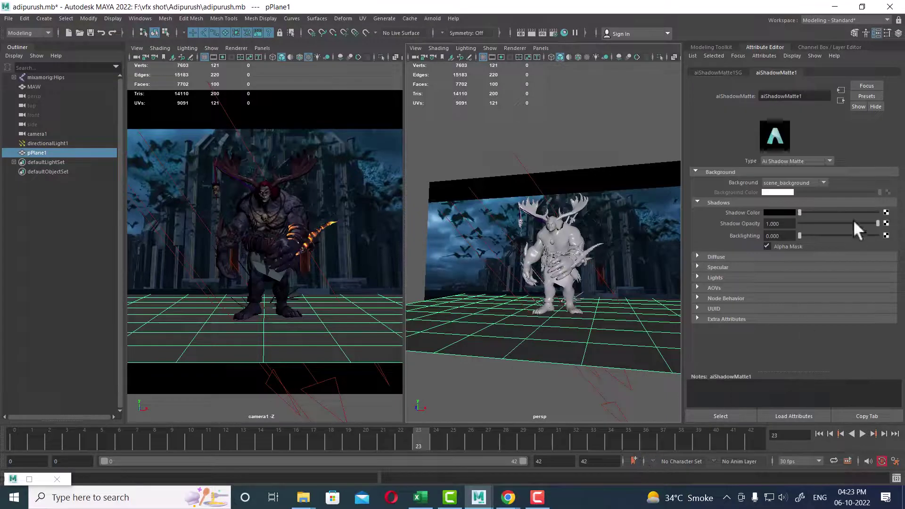
double_click(761, 96)
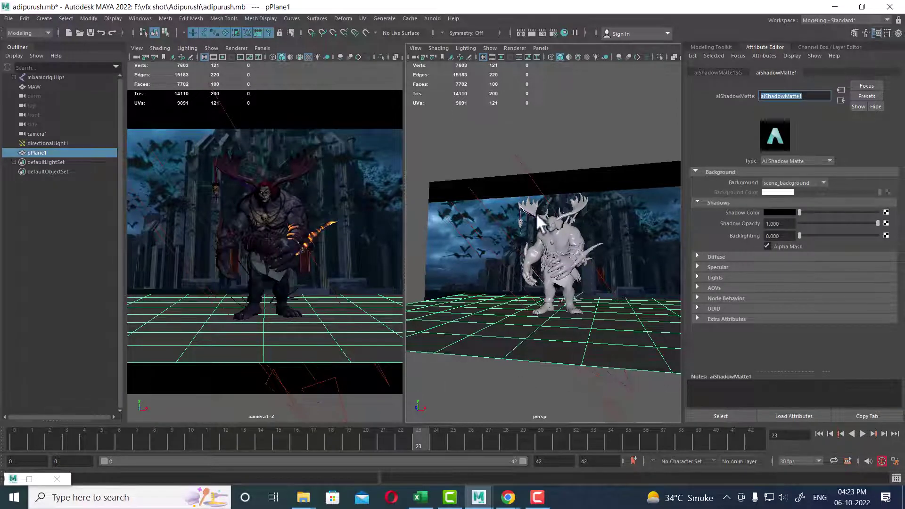
click(520, 163)
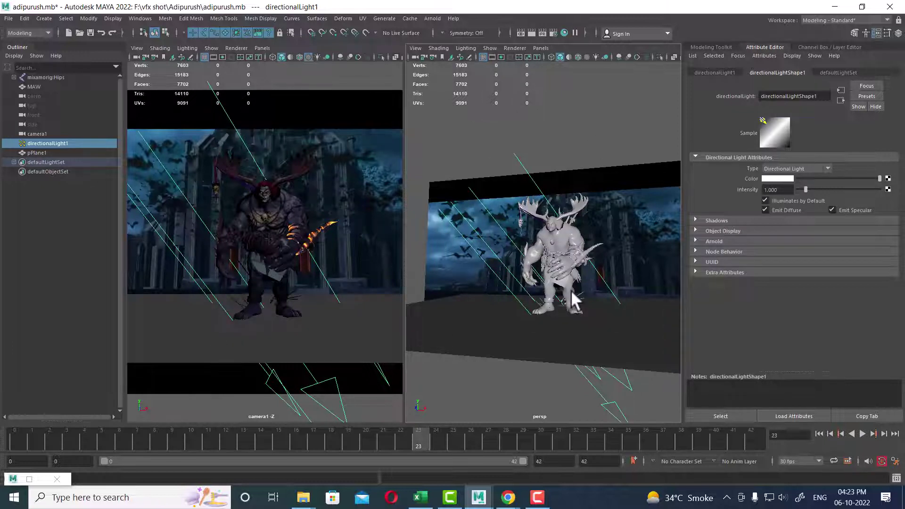
Step: Set Shadow Rays to 7 in directionalLight1's Raytrace Shadow Attributes
key(ctrl+a)
key(ctrl+a)
click(714, 240)
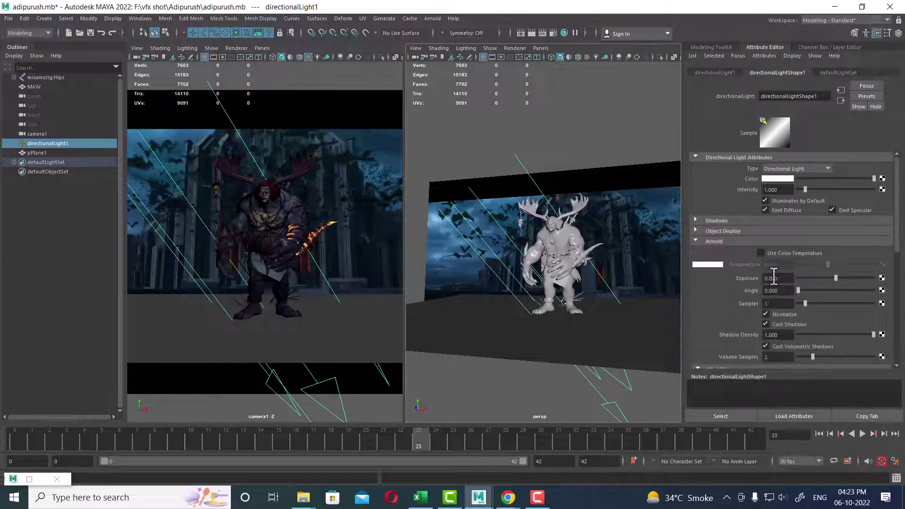
click(731, 241)
click(728, 222)
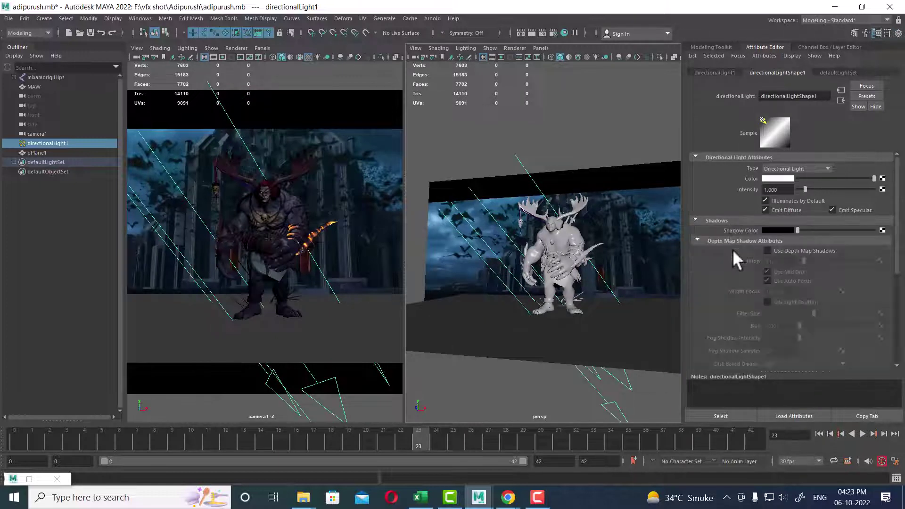
scroll(794, 307, down, 5)
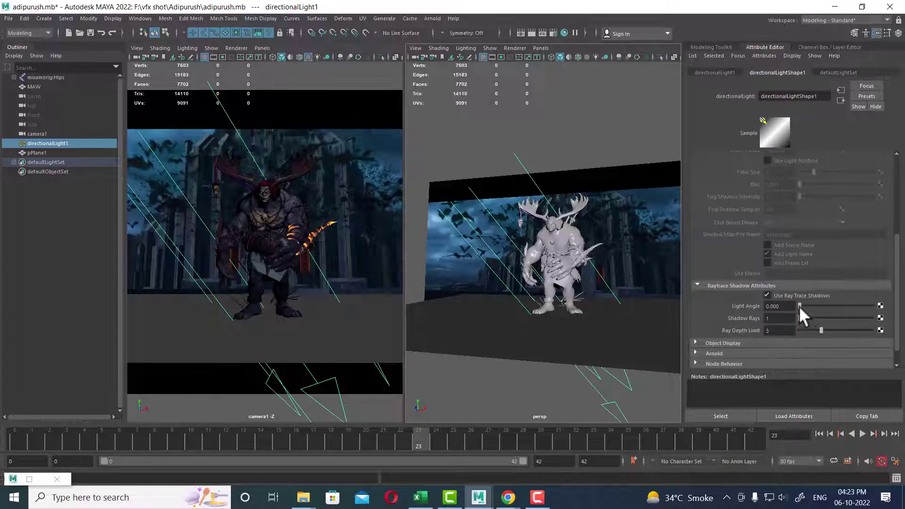
Step: Test-render frame 23 to check the ray-traced shadow
click(365, 233)
click(528, 29)
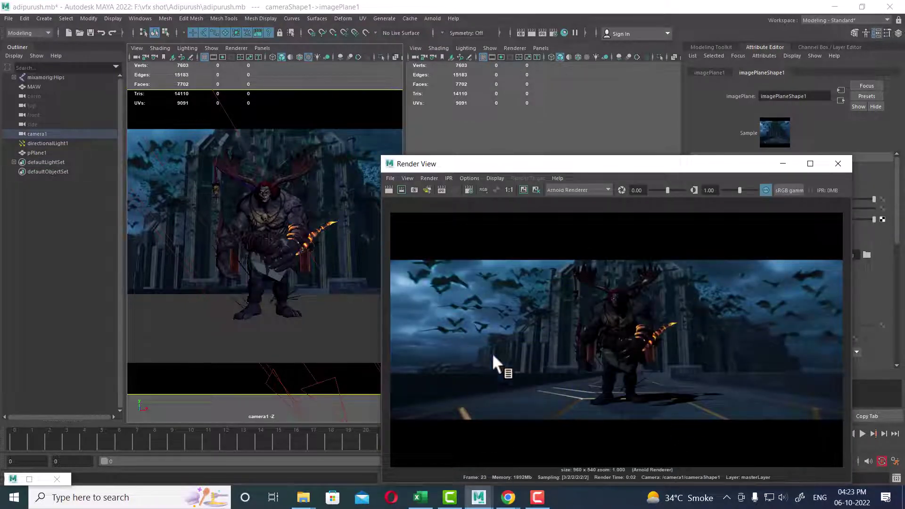
click(837, 164)
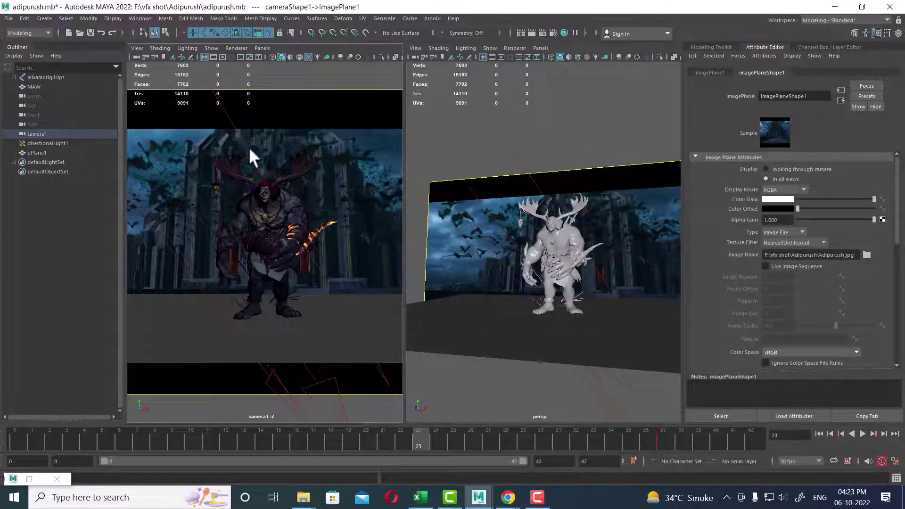
Step: Reselect the light and plane, re-render to check the shadows, and close Render View
click(245, 147)
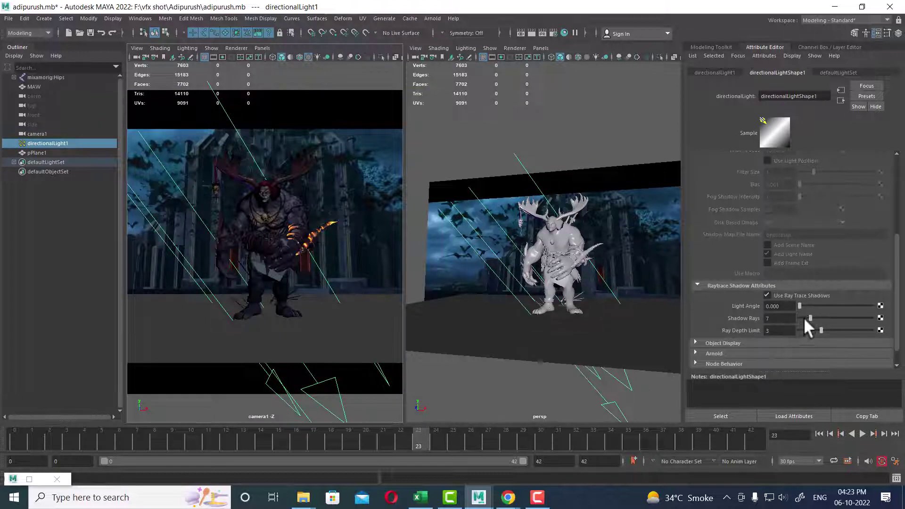
click(476, 300)
click(385, 163)
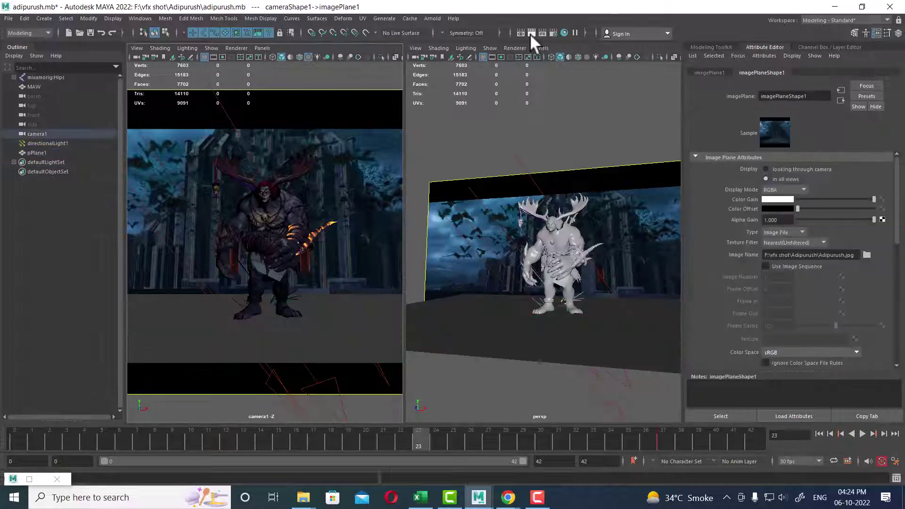
click(520, 32)
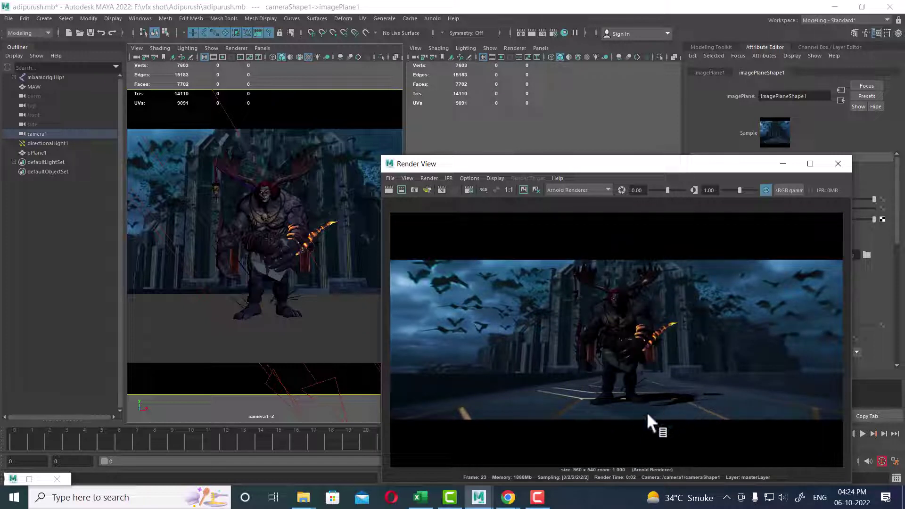
click(793, 167)
Step: Maximize camera1, stop playback at frame 34, and render the viewport live with Arnold
key(space)
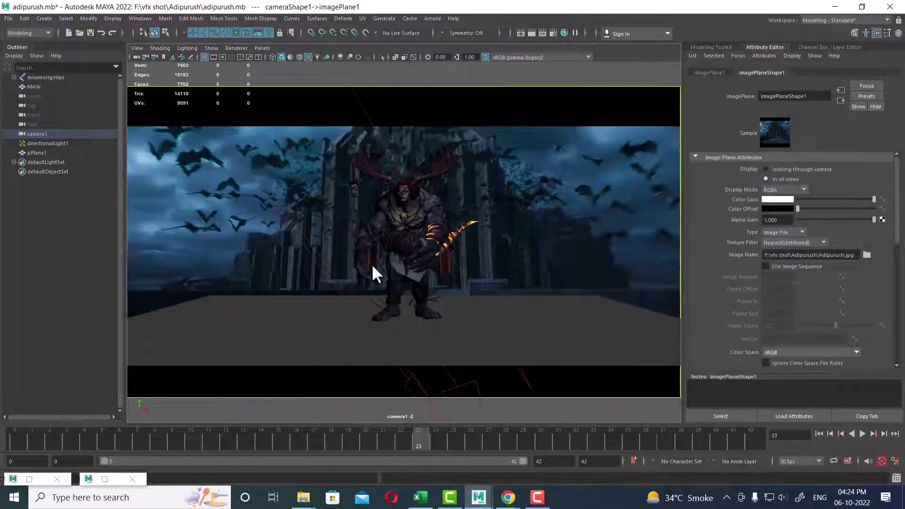
click(862, 433)
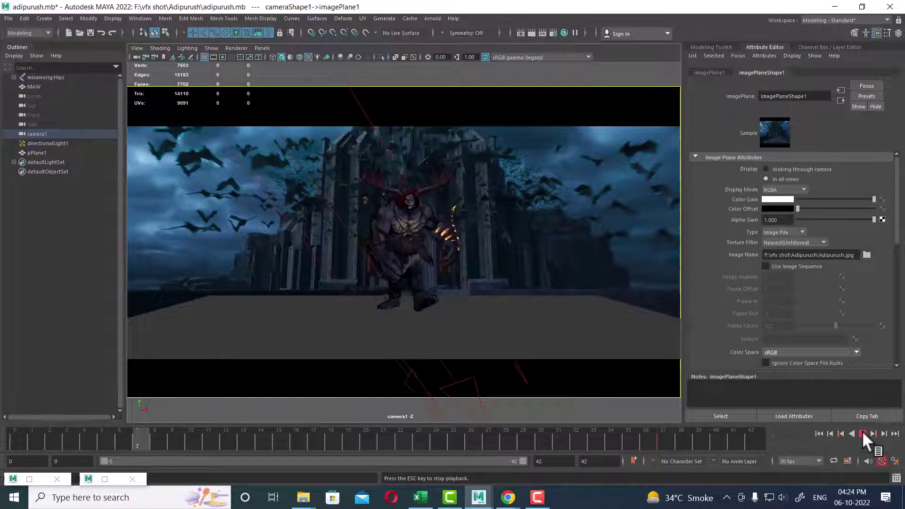
click(861, 432)
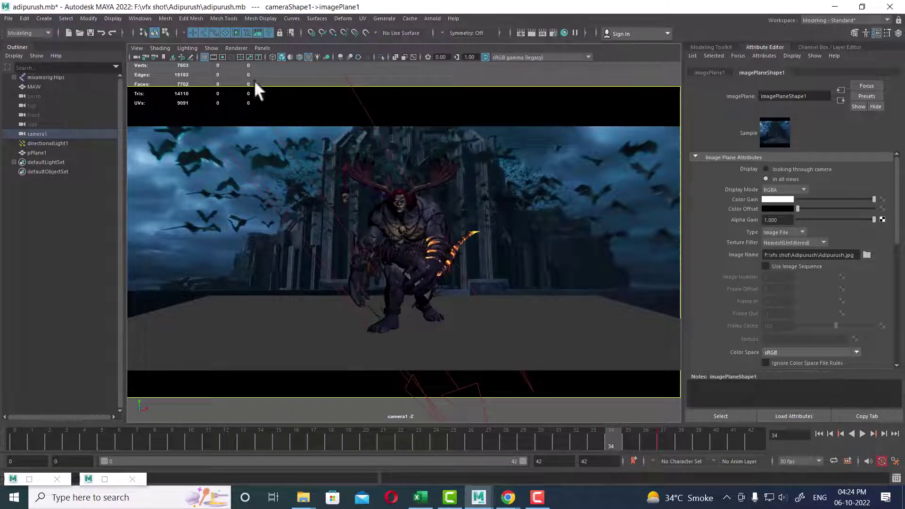
click(235, 48)
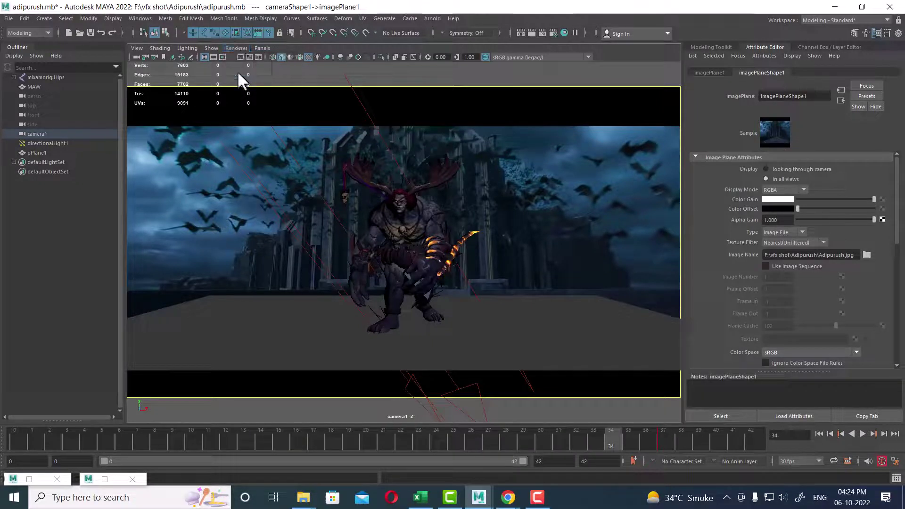
click(238, 74)
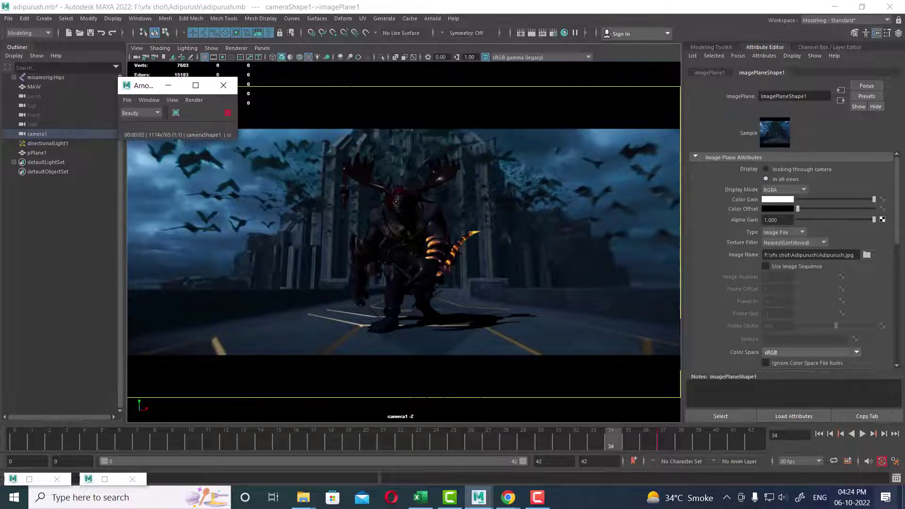
Step: Play and stop the animation, show the Channel Box, and test-render a frame in Render View
click(863, 433)
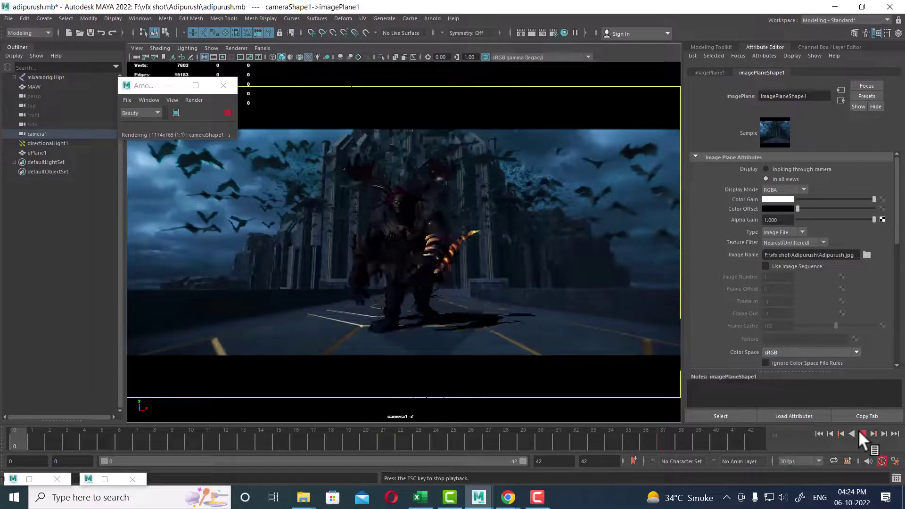
click(861, 432)
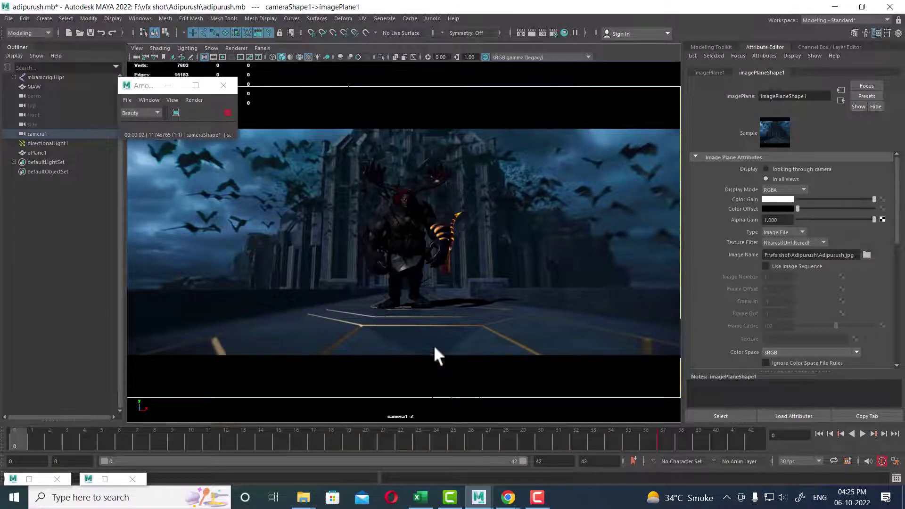
click(898, 33)
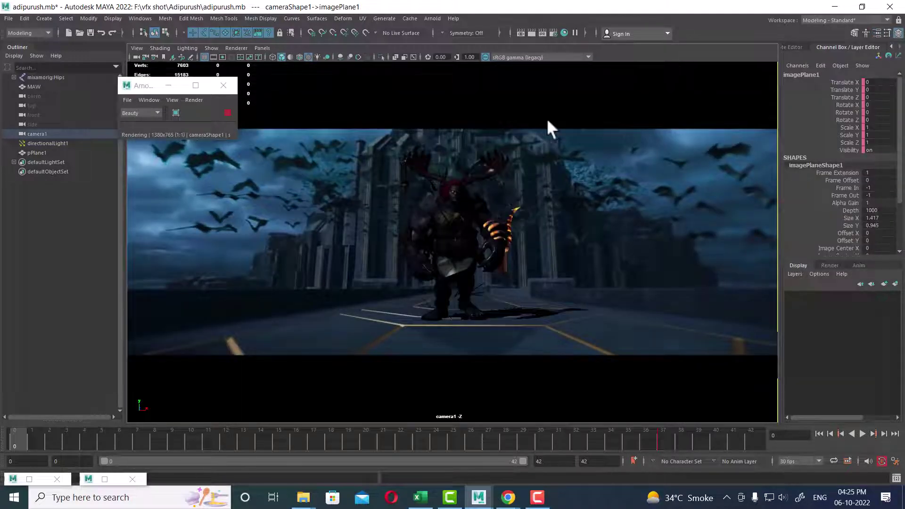
click(530, 32)
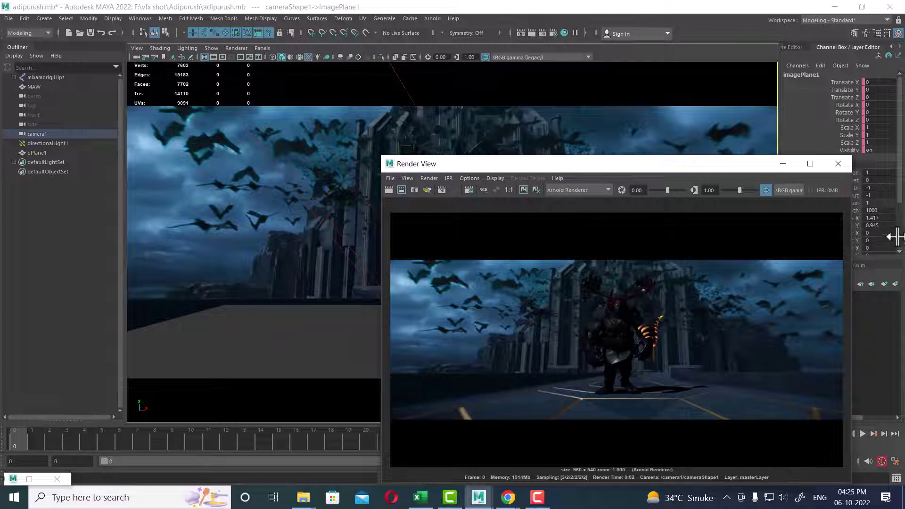
click(838, 164)
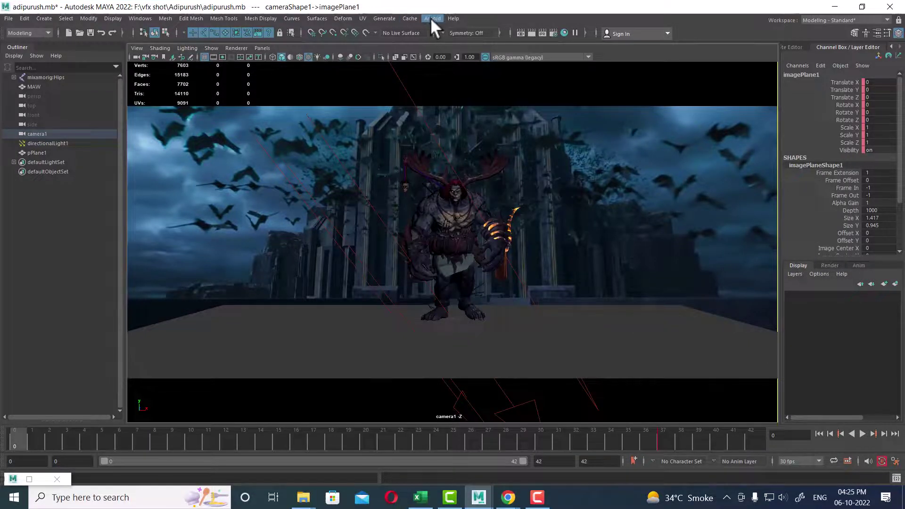
Step: Create an Arnold Skydome Light and split the view into camera1 and perspective panes
click(431, 17)
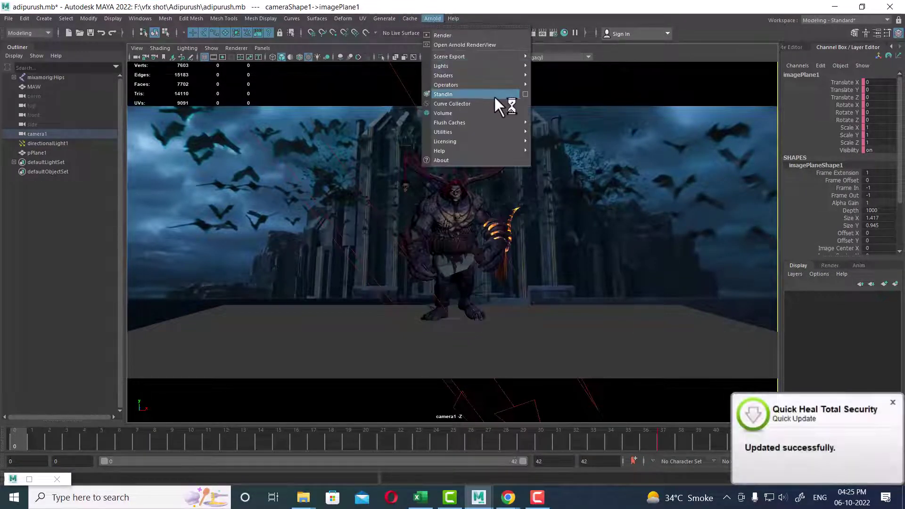
mouse_move(480, 66)
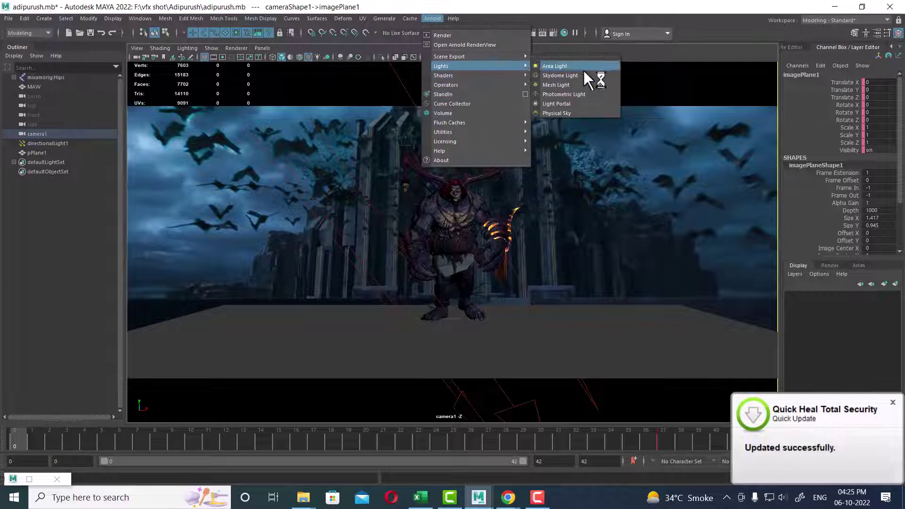
click(581, 76)
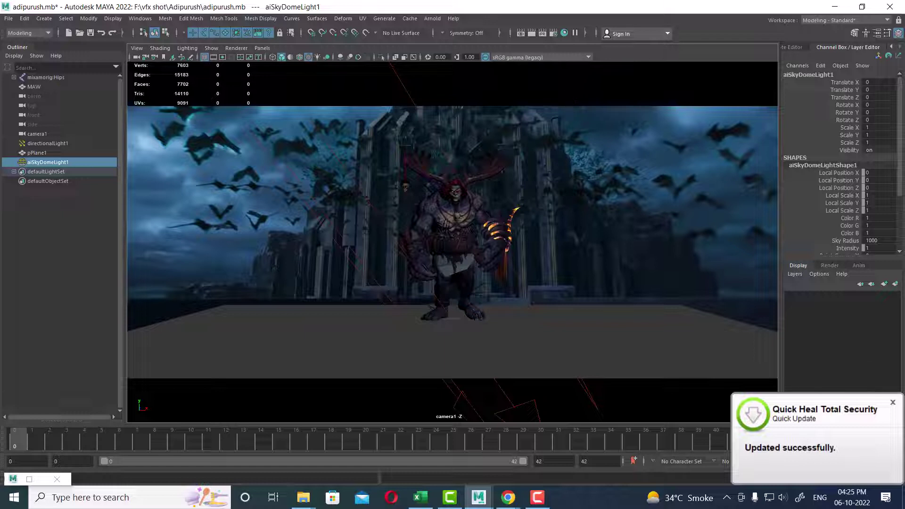
click(892, 403)
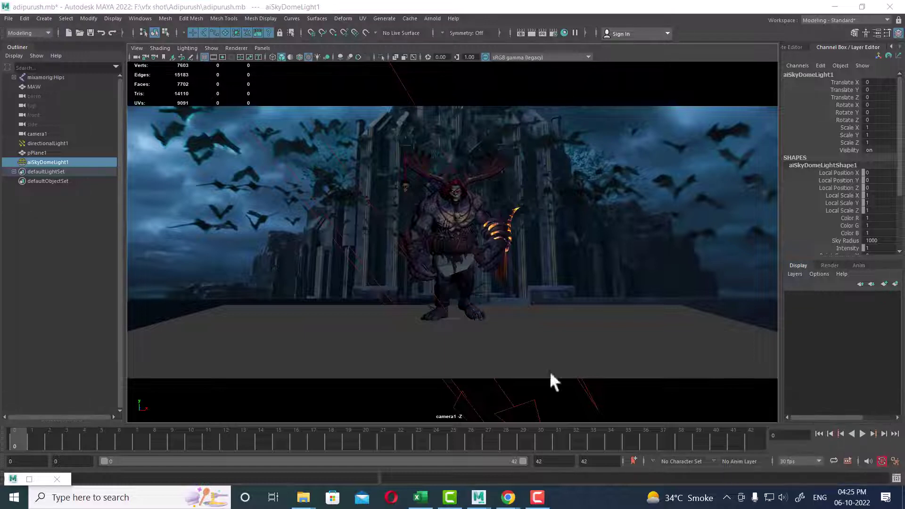
click(258, 282)
key(space)
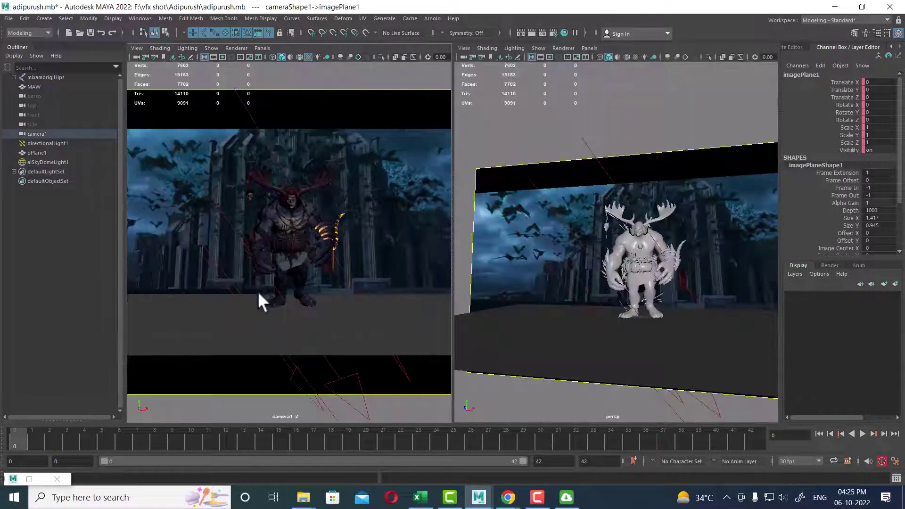
scroll(679, 342, down, 6)
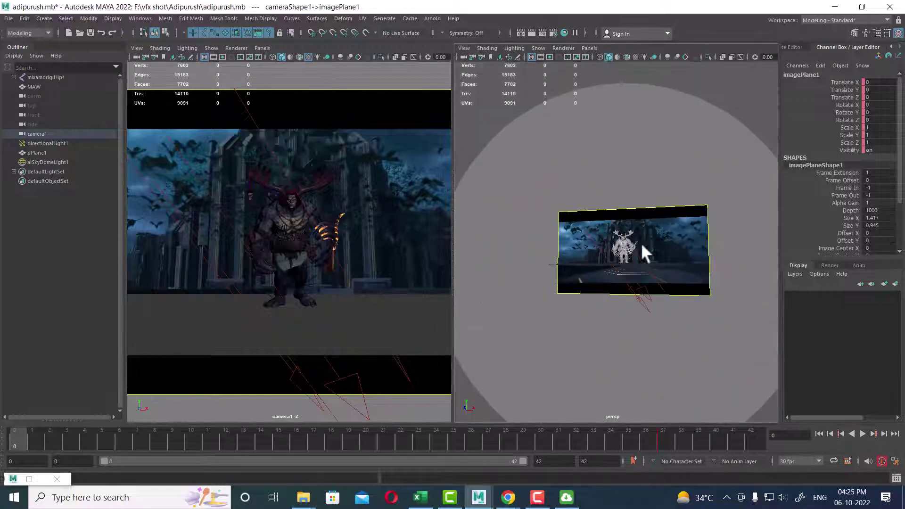
Step: Set aiSkyDomeLight1's colour to a blue sampled from the background sky
click(705, 140)
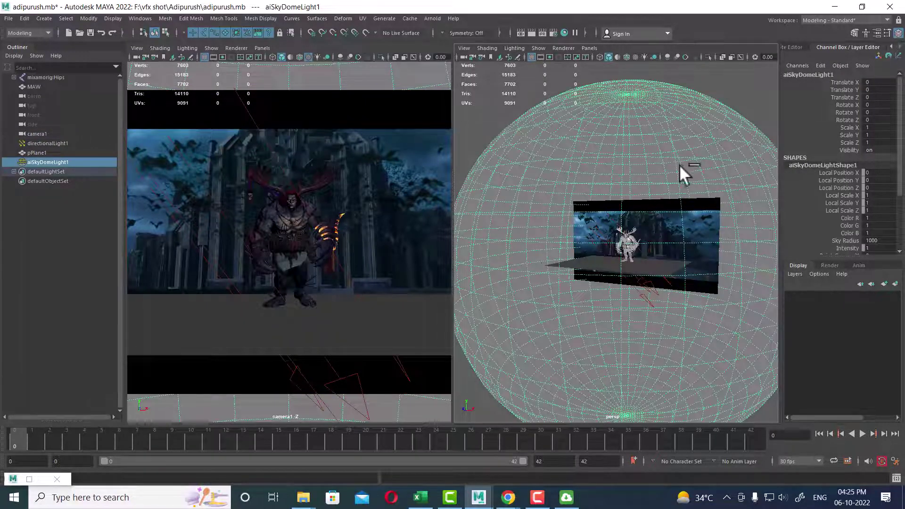
key(ctrl+a)
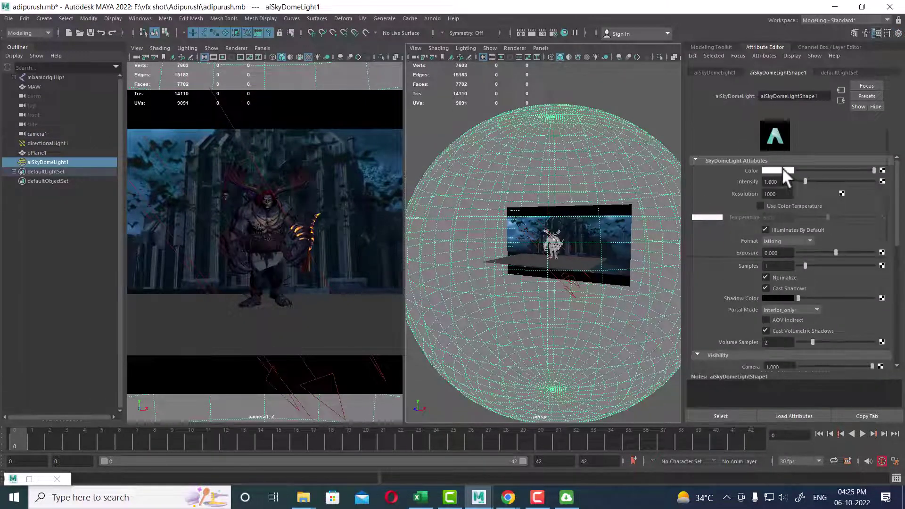
click(782, 170)
click(728, 150)
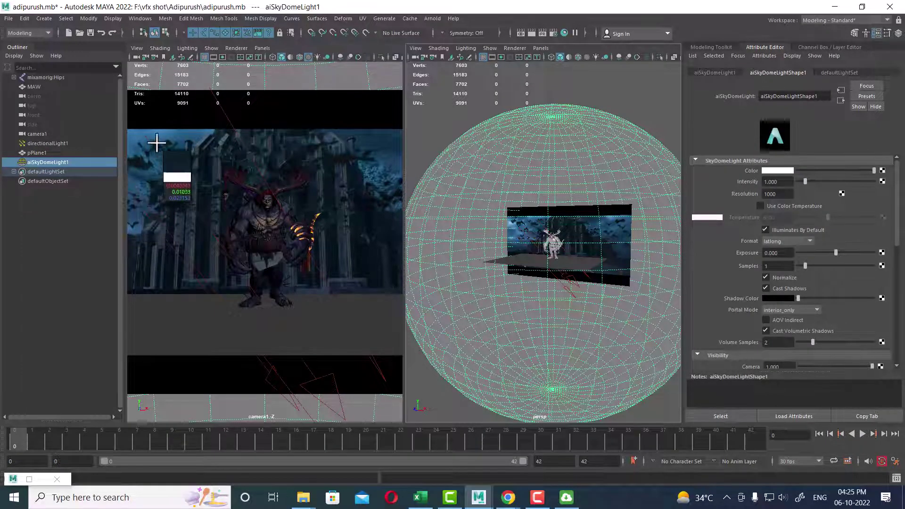
click(179, 136)
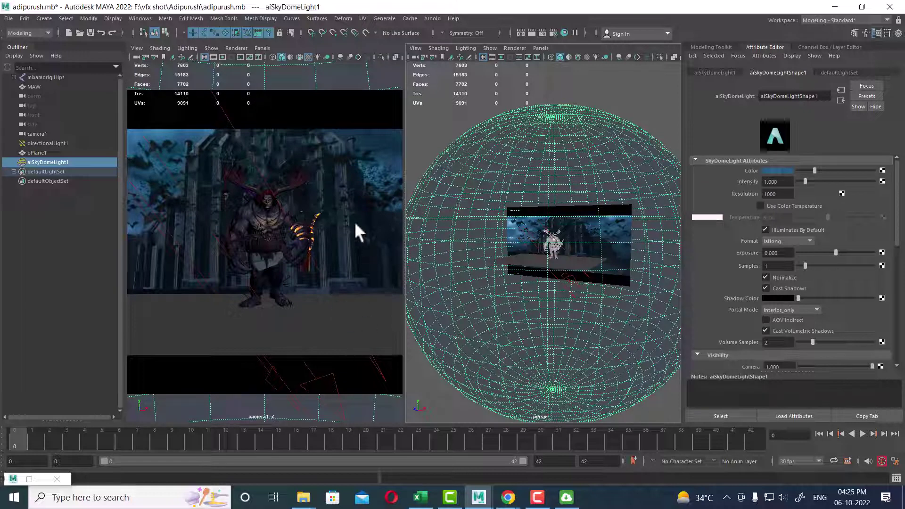
Step: Render frame 0 through camera1 to see the sky dome's blue tint
click(530, 32)
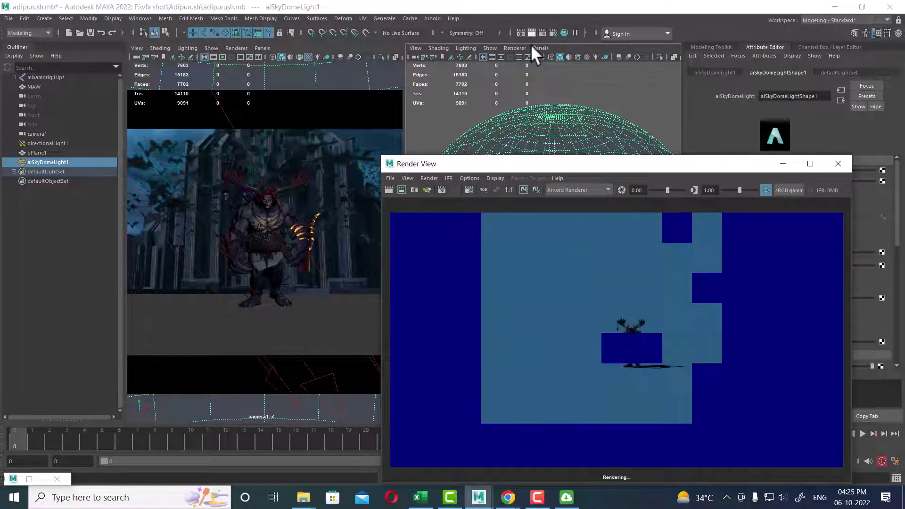
click(332, 130)
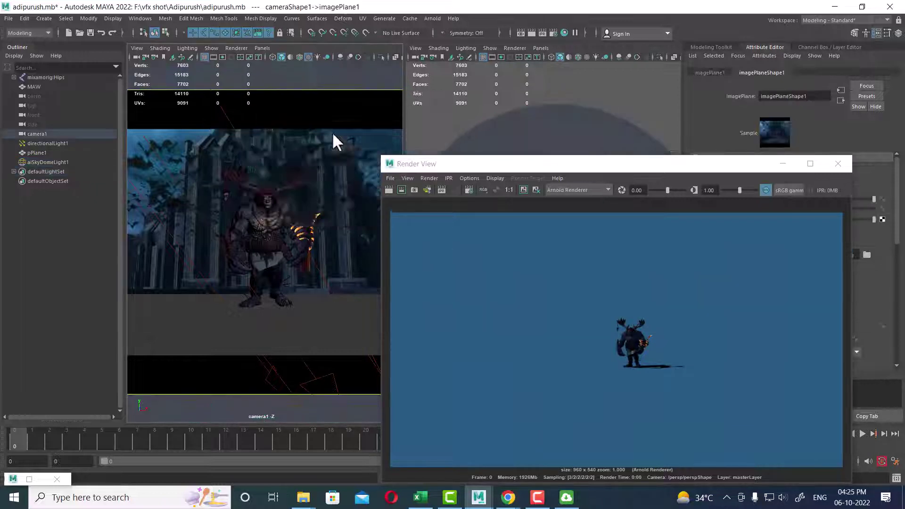
key(space)
right_click(587, 249)
mouse_move(675, 314)
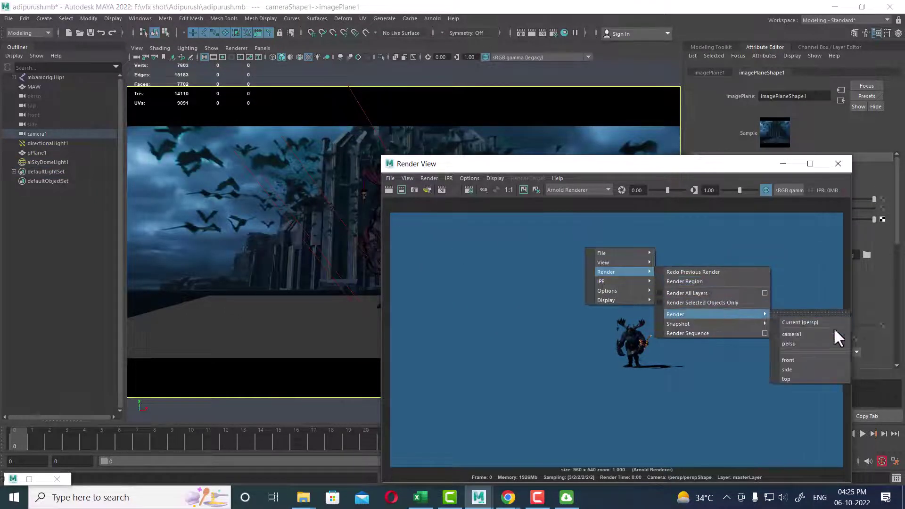
click(832, 328)
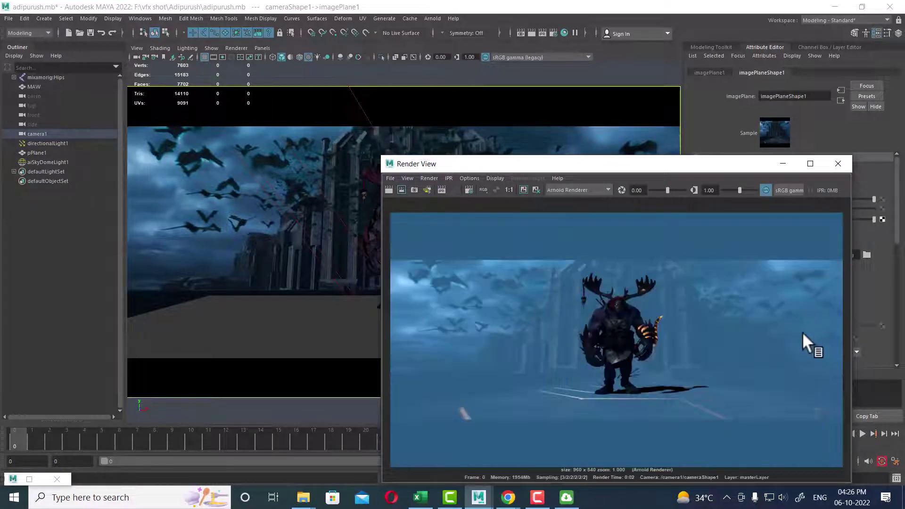
Step: Set up a two-pane layout, inspect aiSkyDomeLight1's visibility attributes, and select the image plane
drag(677, 175, 378, 159)
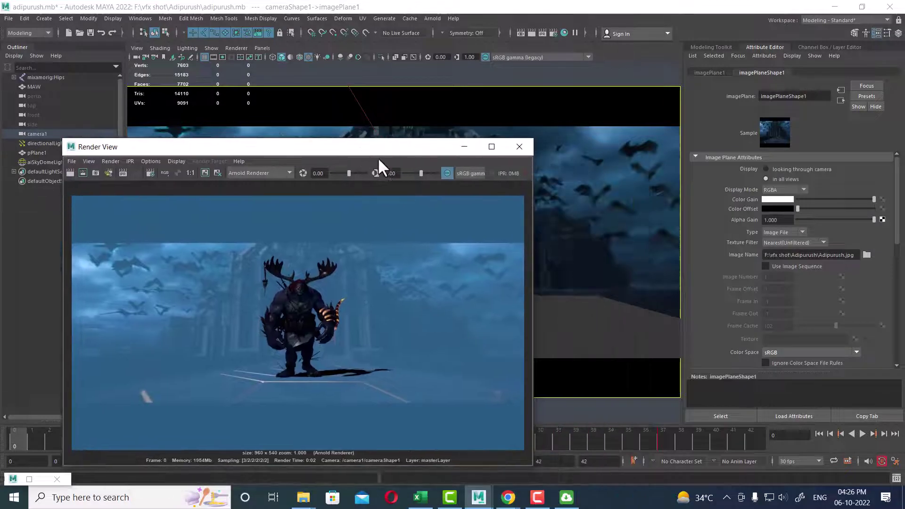
click(647, 137)
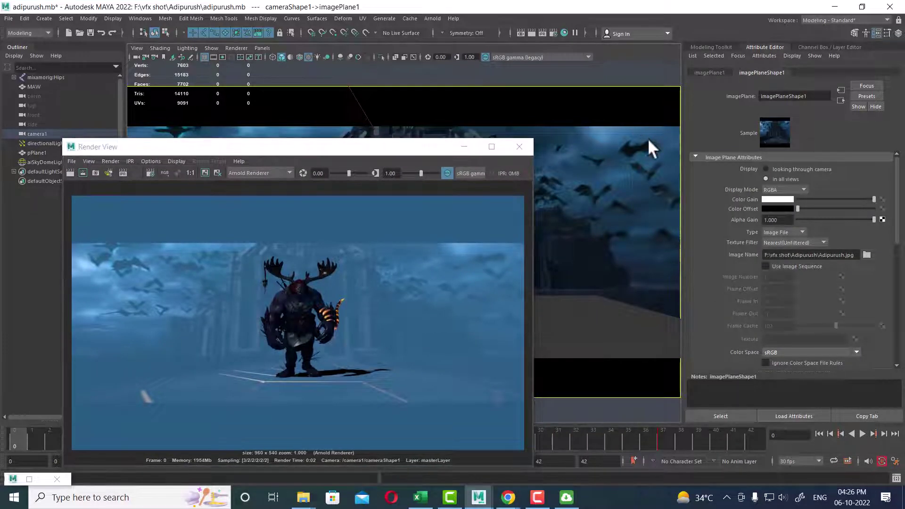
key(space)
click(641, 212)
scroll(750, 324, down, 3)
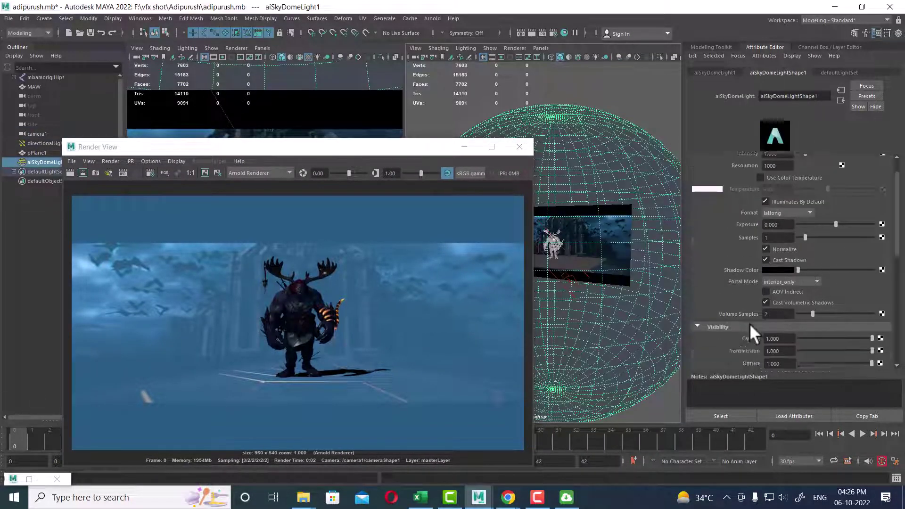
scroll(749, 324, down, 3)
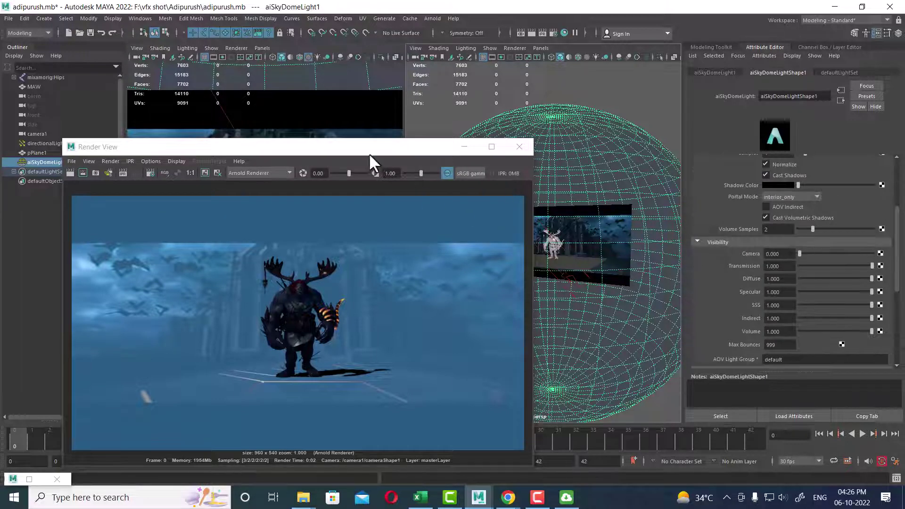
drag(369, 154, 654, 118)
click(338, 148)
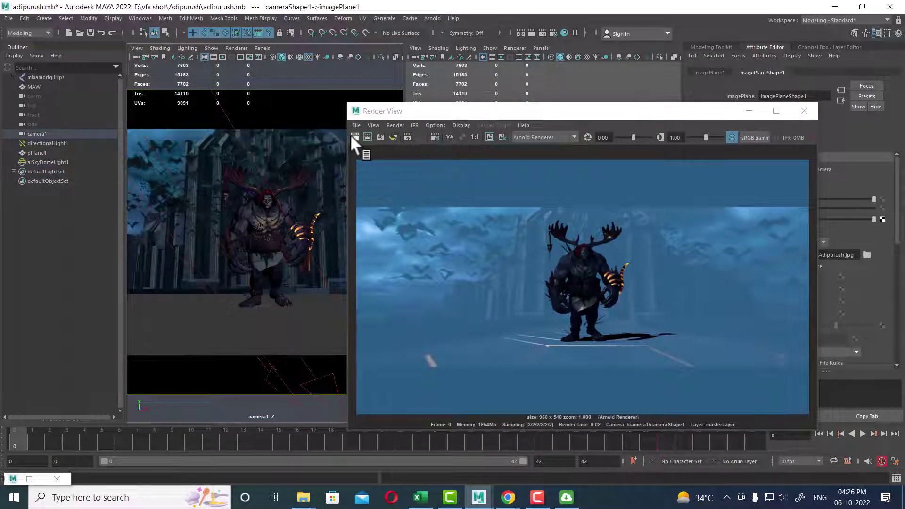
Step: Render a fresh camera1 frame of the character over the background, then close the Render View
click(354, 137)
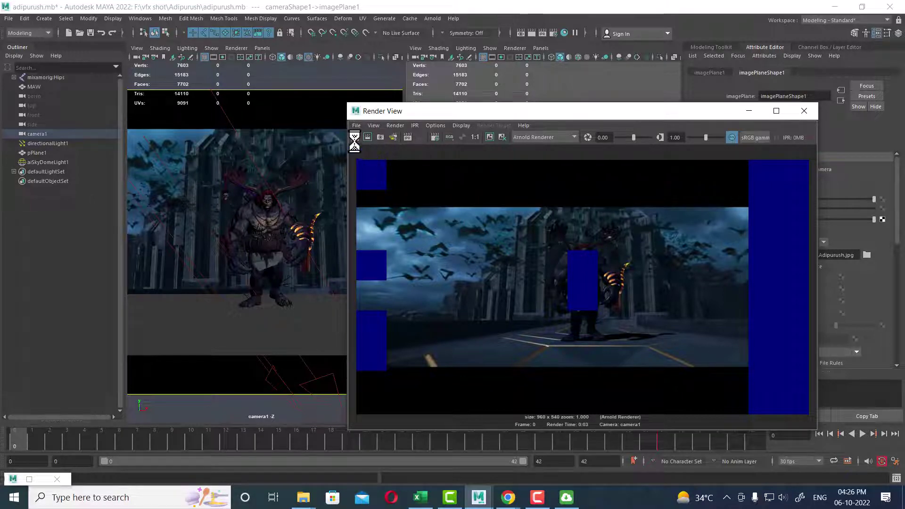
click(537, 497)
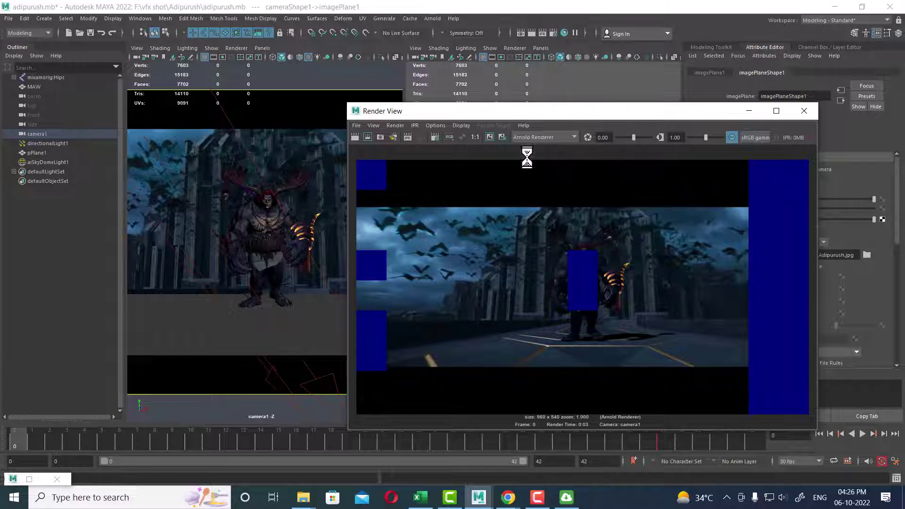
click(804, 110)
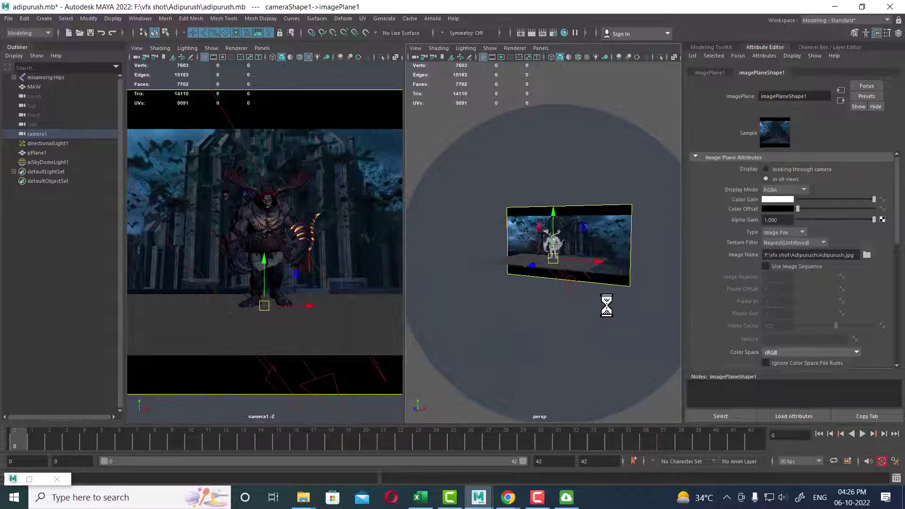
Step: Create render layer1 from the selected MAW character mesh
click(897, 33)
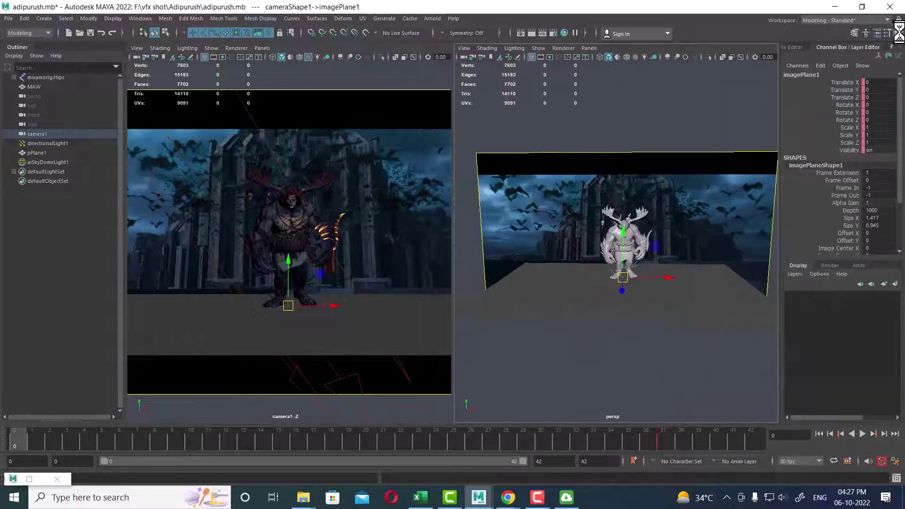
alt+drag(637, 281, 650, 317)
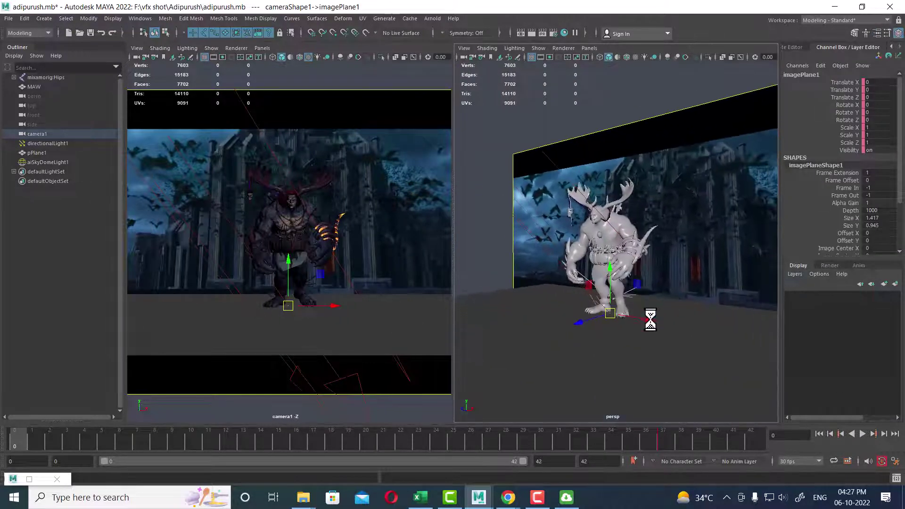
click(830, 265)
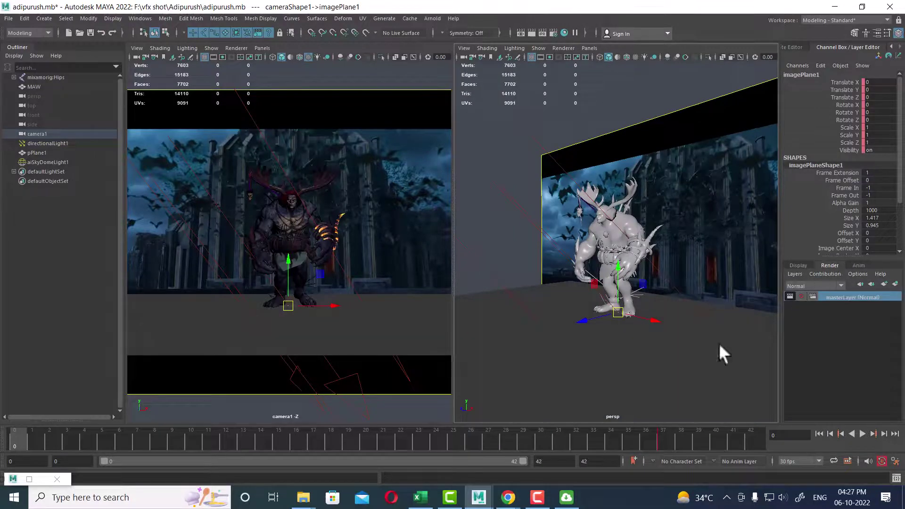
mouse_move(655, 267)
alt+mouse_down()
mouse_move(663, 278)
mouse_move(610, 245)
mouse_move(628, 286)
alt+mouse_up()
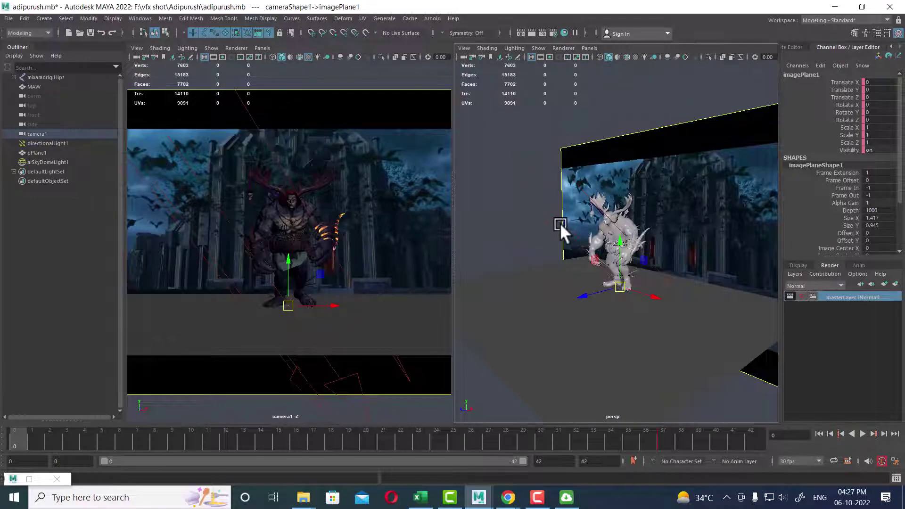
click(649, 232)
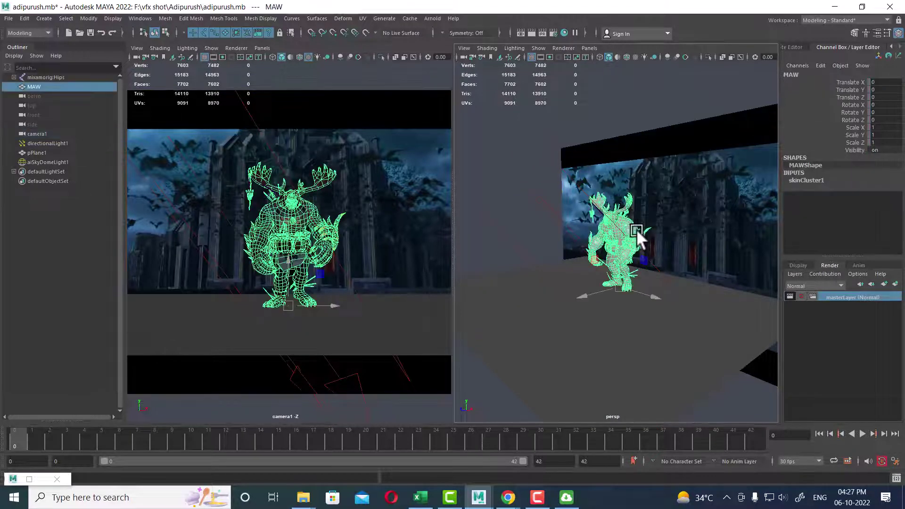
click(895, 284)
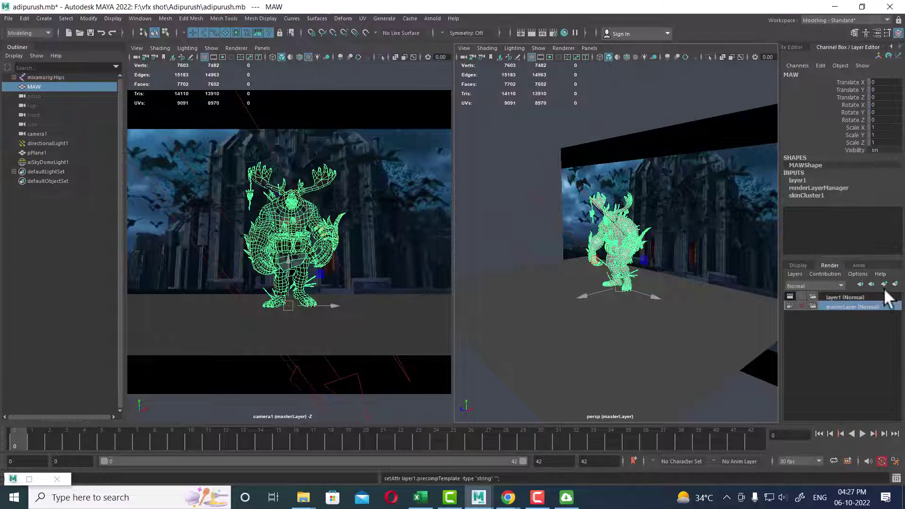
Step: Add directionalLight1 to layer1 and make layer1 the active render layer
click(842, 302)
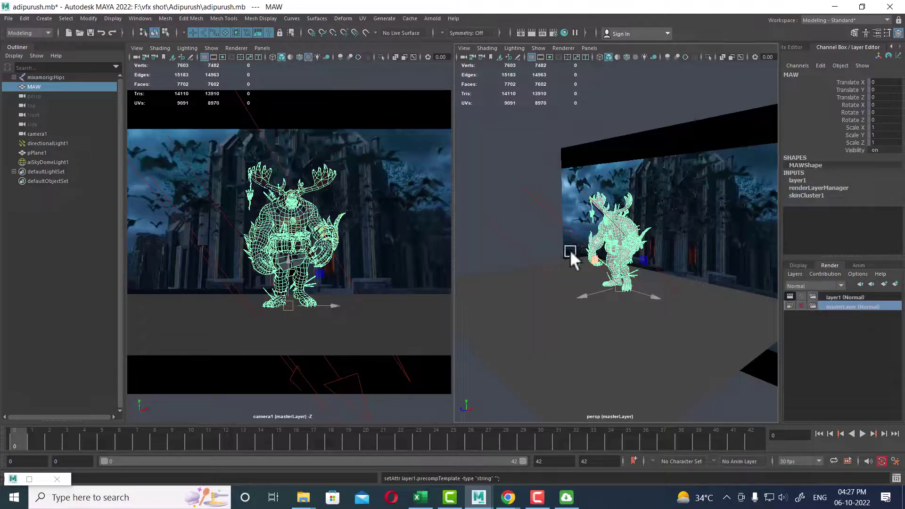
click(488, 228)
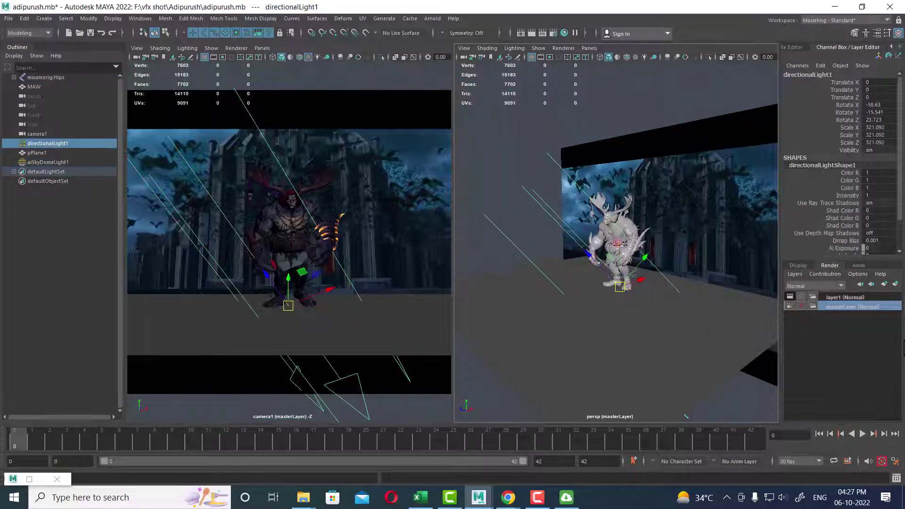
click(861, 297)
right_click(860, 296)
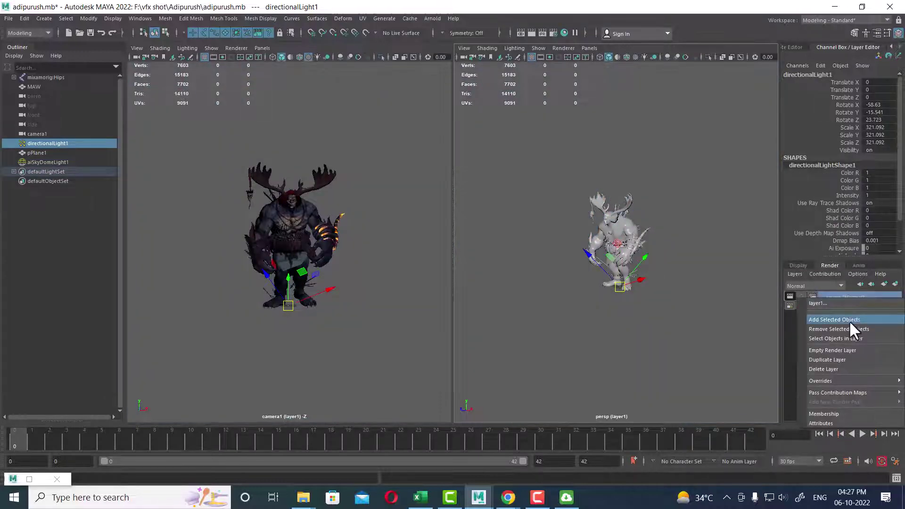
click(848, 321)
click(376, 226)
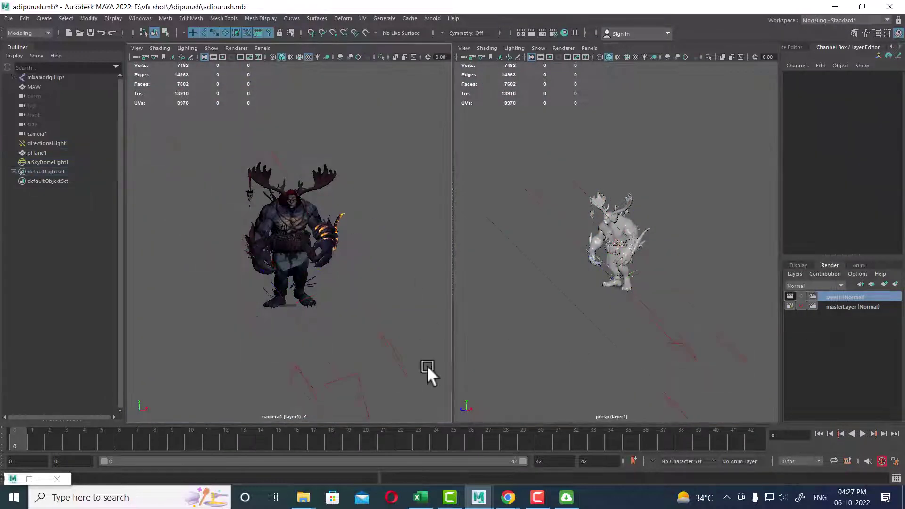
Step: Test-render layer1, rename it to 'character', and switch back to masterLayer
click(531, 32)
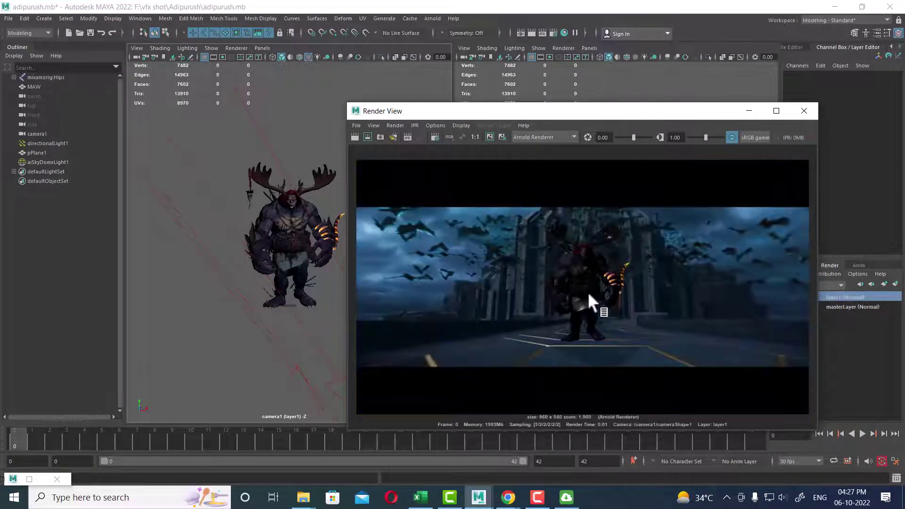
click(806, 112)
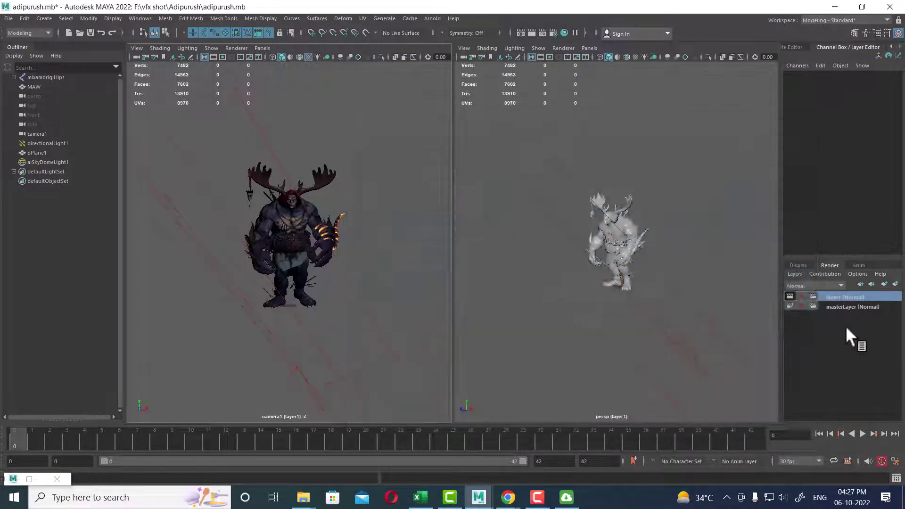
double_click(846, 296)
text(character)
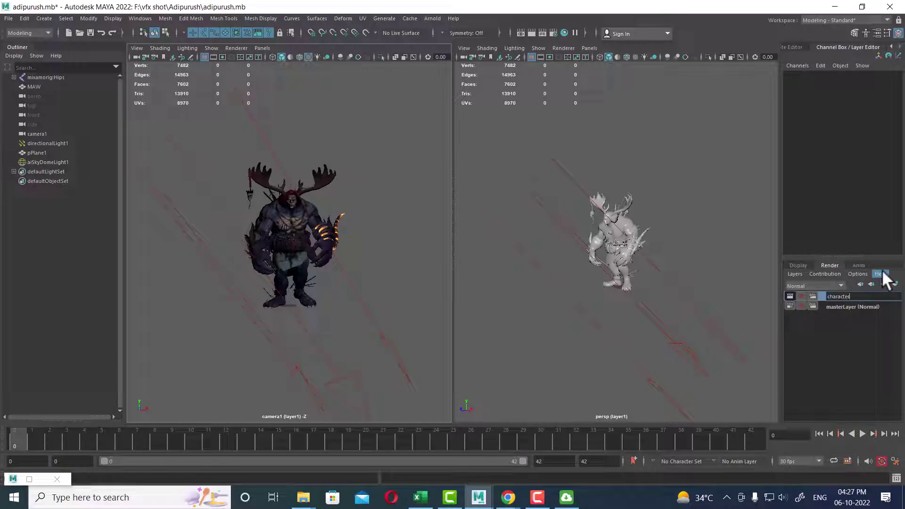
key(Return)
click(848, 307)
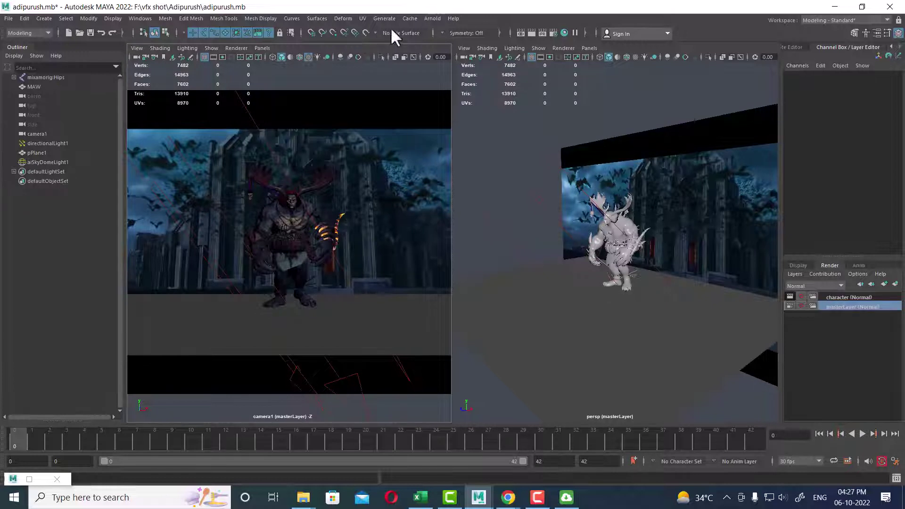
click(429, 19)
mouse_move(453, 66)
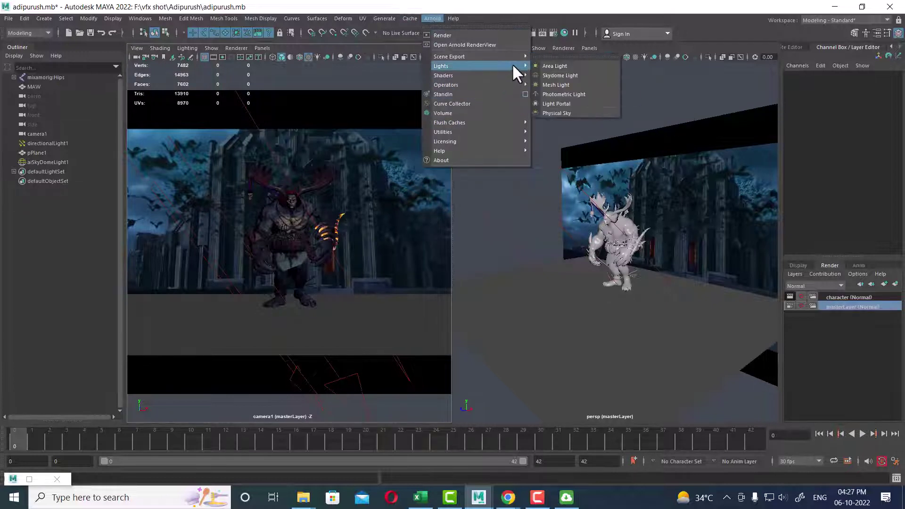
Step: Create an Arnold area light and scale it up to about 63
click(570, 66)
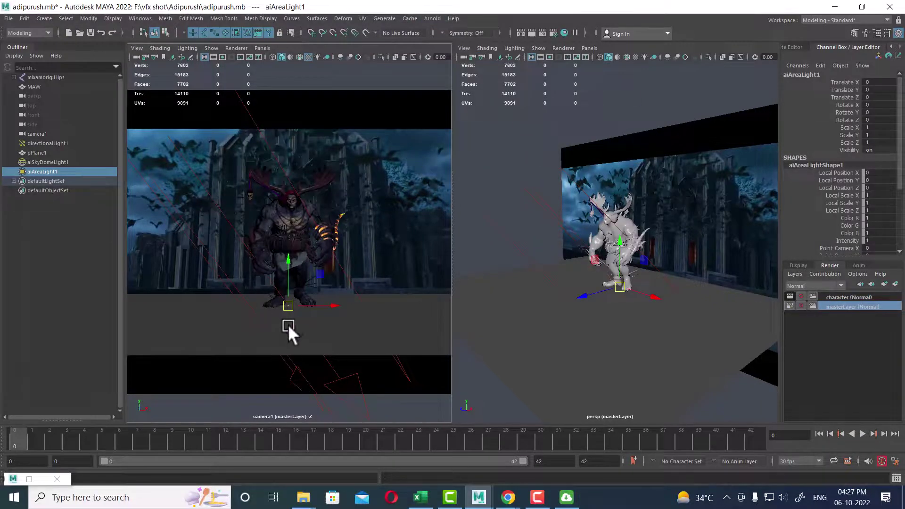
key(r)
mouse_move(290, 305)
mouse_down()
mouse_move(318, 281)
mouse_move(358, 270)
mouse_move(448, 318)
mouse_up()
mouse_move(697, 324)
alt+mouse_down()
mouse_move(640, 321)
mouse_move(639, 296)
mouse_move(595, 352)
mouse_move(564, 63)
alt+mouse_up()
key(w)
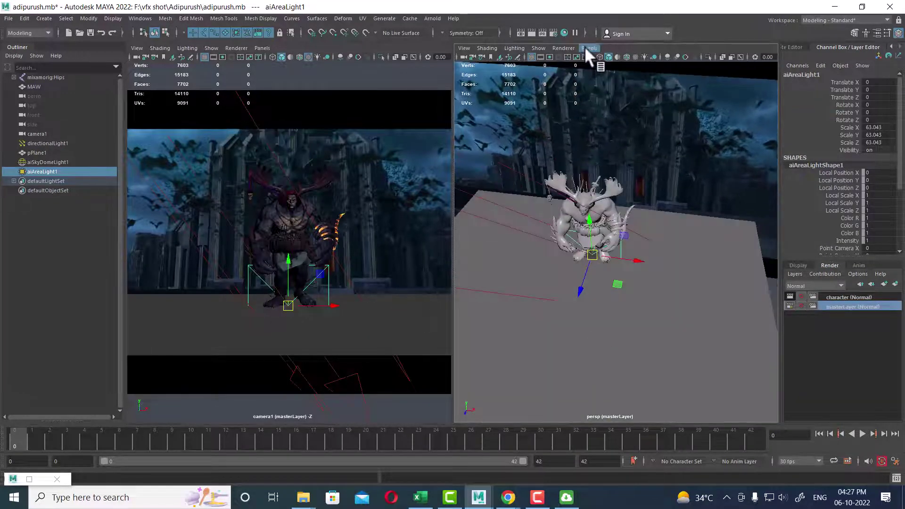
Step: Look through aiAreaLight1 to aim it at the demon, then raise it beside the character
click(584, 46)
click(601, 88)
alt+right_drag(657, 285, 599, 224)
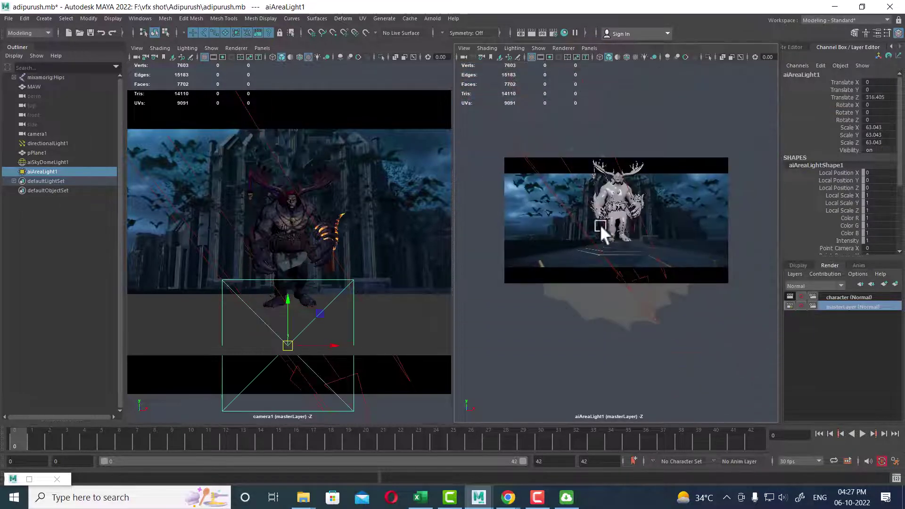
alt+drag(599, 224, 620, 242)
mouse_move(620, 242)
alt+right_down()
mouse_move(645, 229)
mouse_move(646, 267)
mouse_move(604, 272)
alt+right_up()
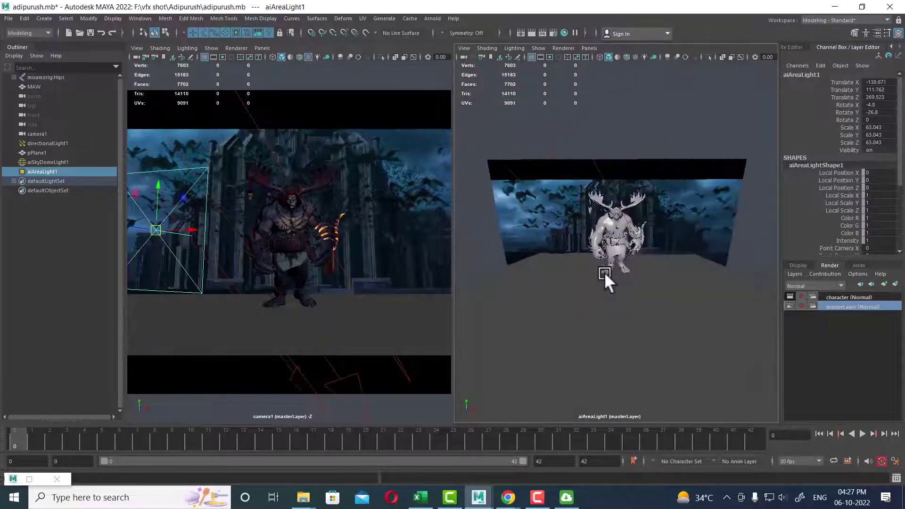
mouse_move(604, 272)
alt+mouse_down()
mouse_move(561, 277)
mouse_move(575, 279)
alt+mouse_up()
key(space)
mouse_move(611, 252)
mouse_down()
mouse_move(643, 254)
mouse_move(650, 239)
mouse_up()
drag(700, 270, 710, 230)
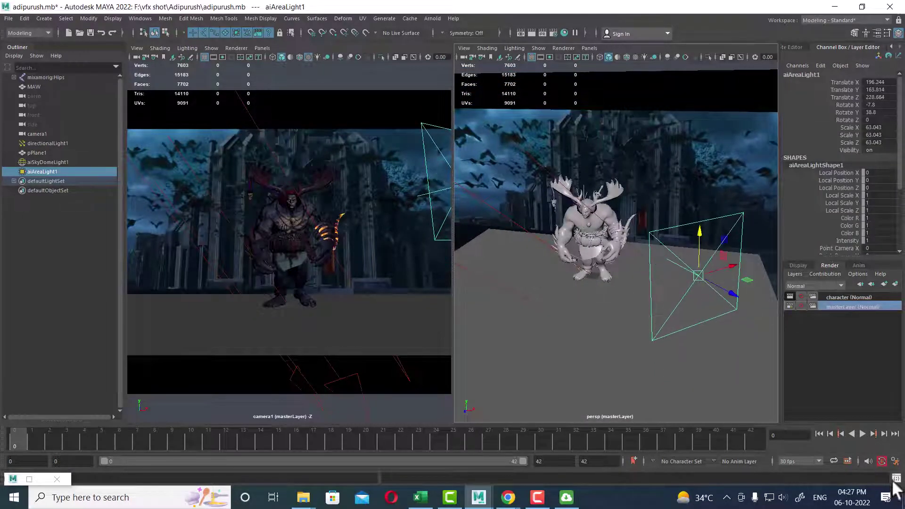
Step: Preview the animation, return the timeline to frame 0, and select the background image plane
click(863, 431)
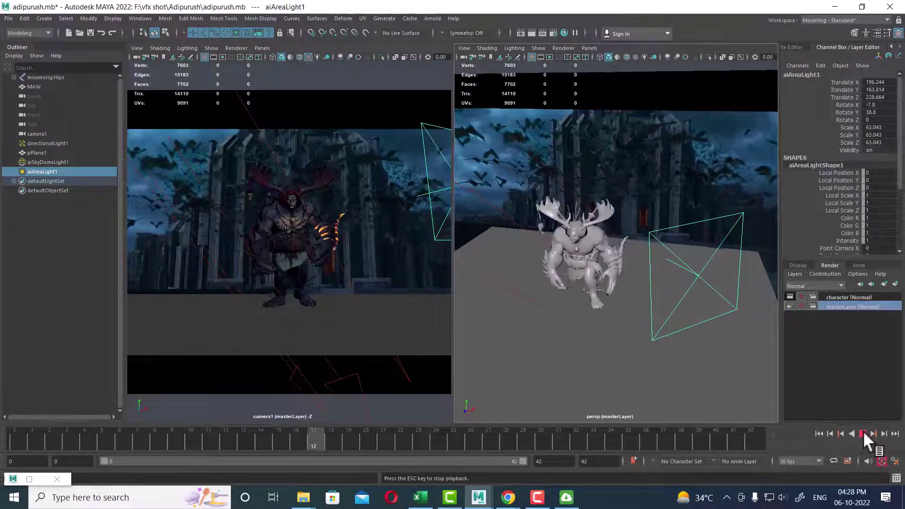
click(863, 431)
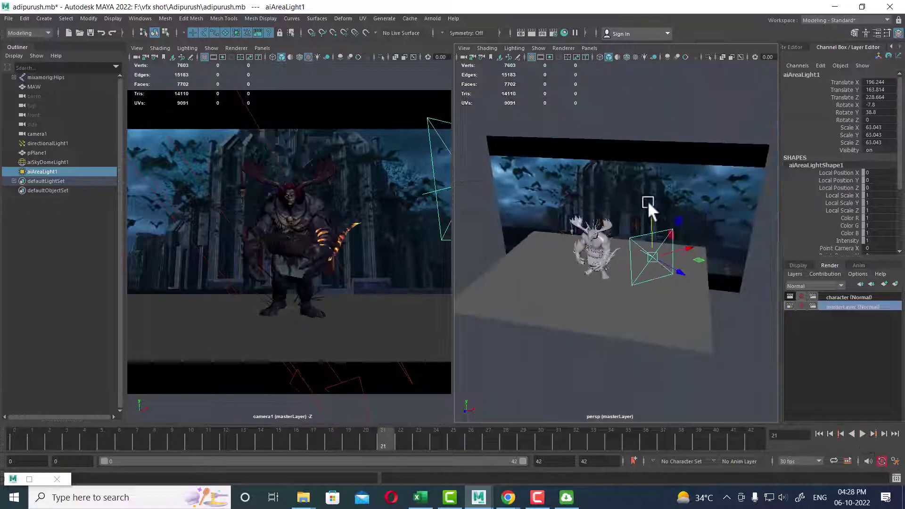
mouse_move(647, 201)
alt+mouse_down()
mouse_move(665, 270)
mouse_move(611, 259)
mouse_move(645, 244)
mouse_move(674, 283)
mouse_move(657, 294)
alt+mouse_up()
click(818, 433)
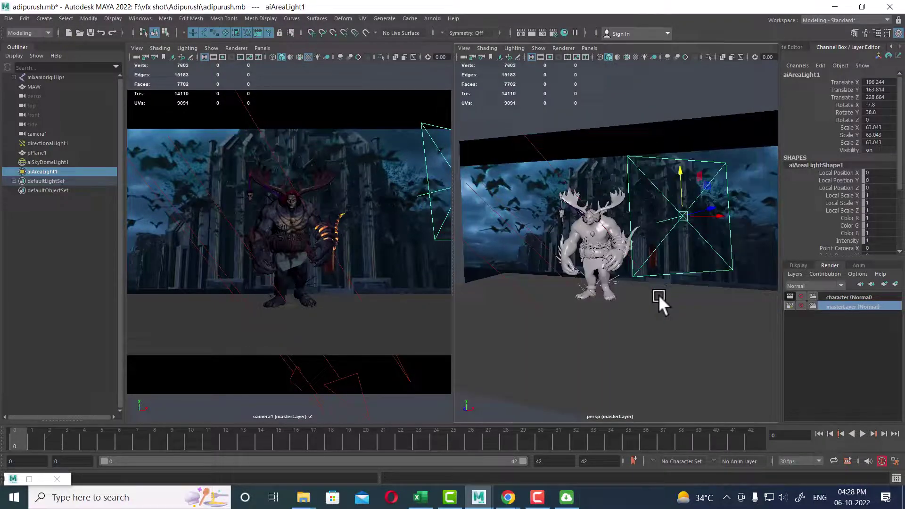
click(392, 187)
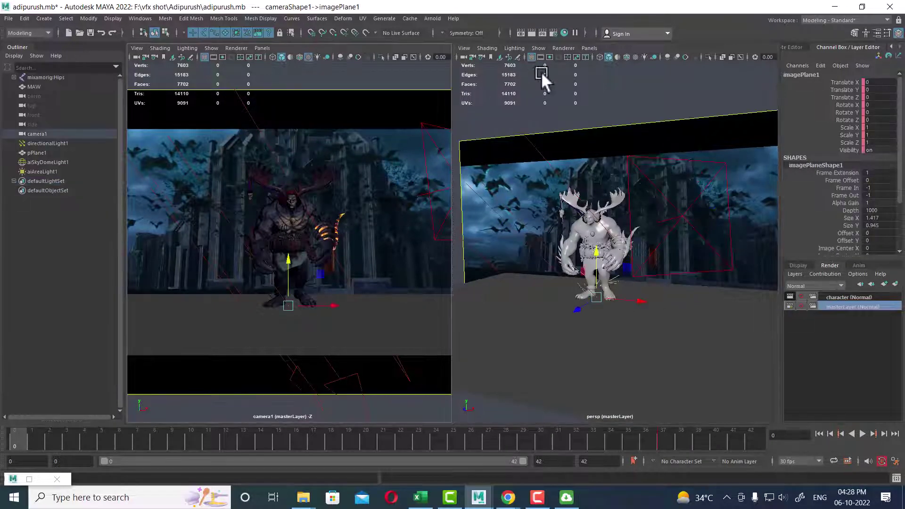
Step: Test-render camera1 with the area light, then inspect aiAreaLight1's attributes
click(538, 34)
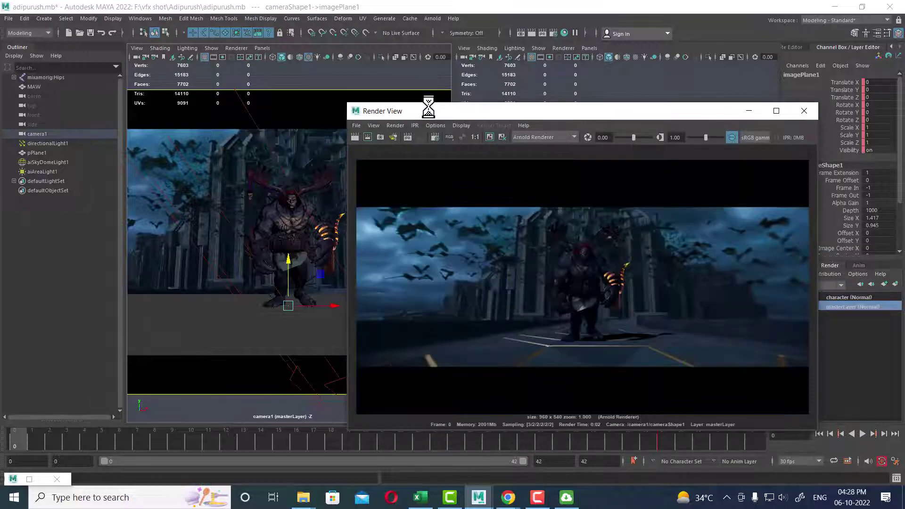
click(803, 111)
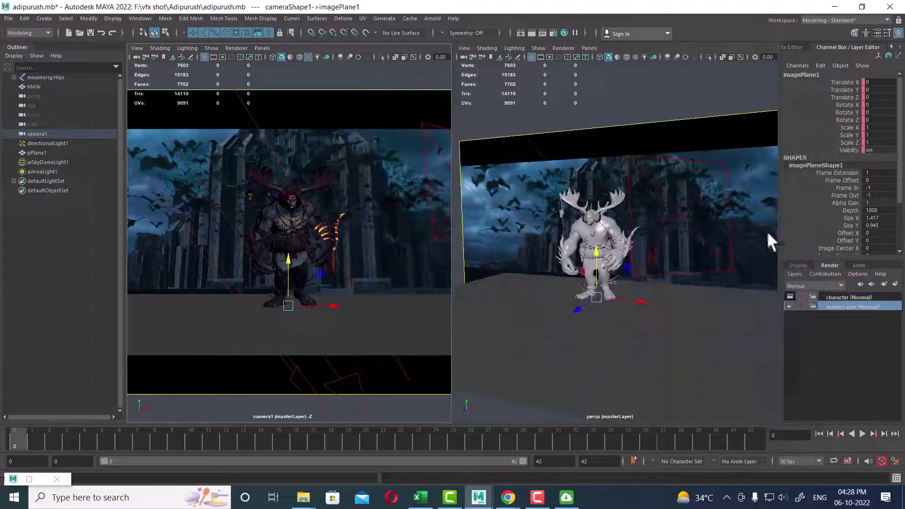
click(698, 233)
key(ctrl+a)
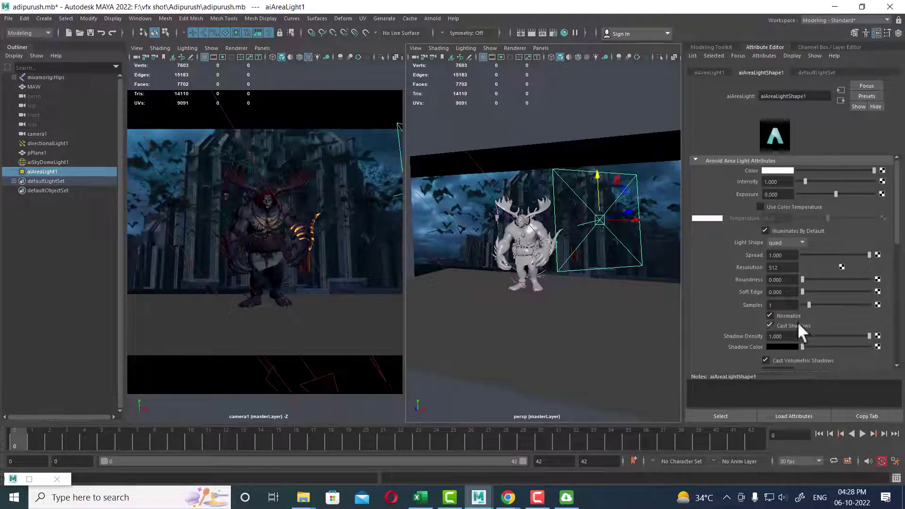
Step: Render camera1 again, then check directionalLight1's raytrace shadows with light angle 45
click(311, 279)
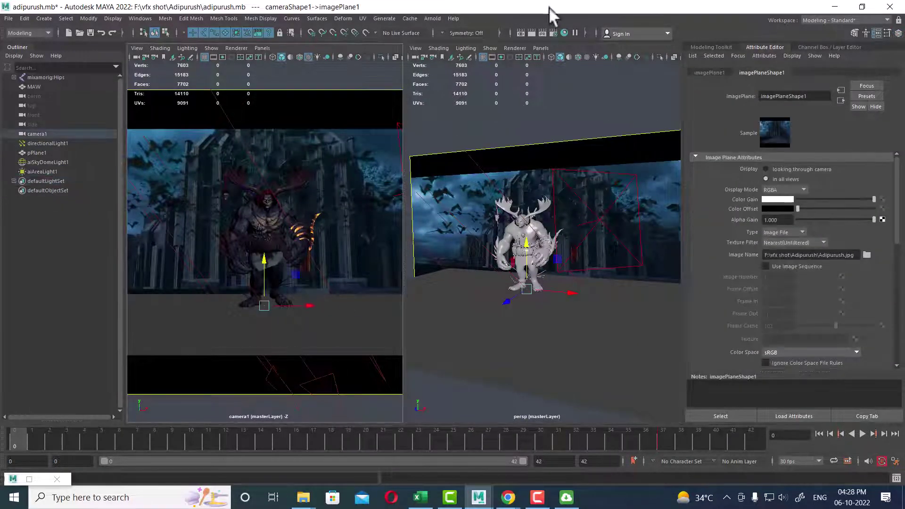
click(531, 32)
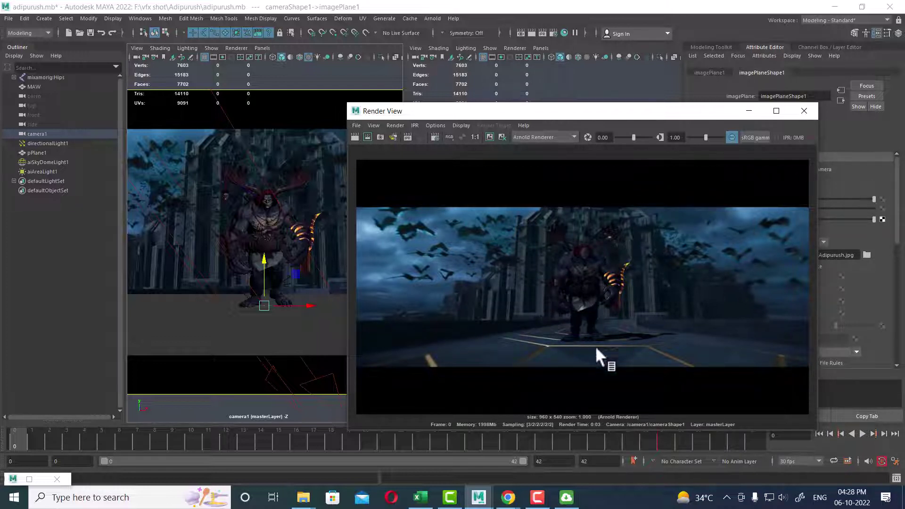
click(801, 112)
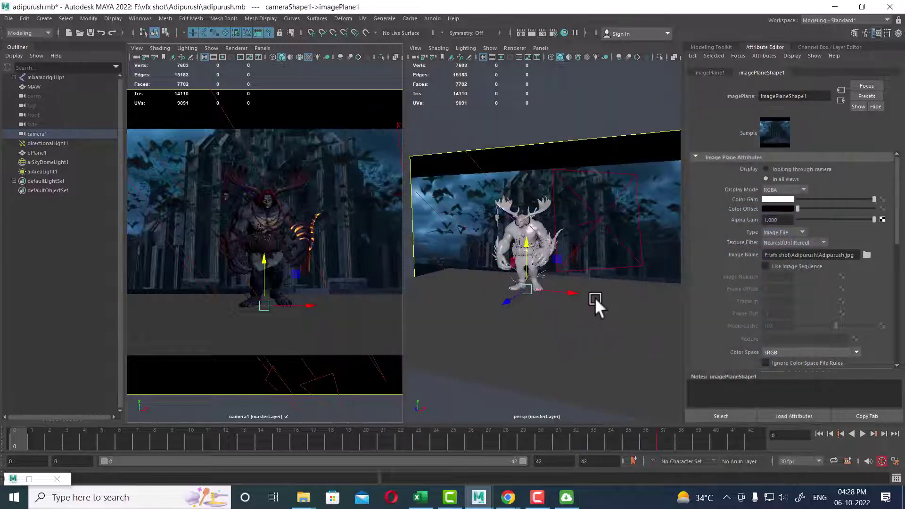
click(447, 222)
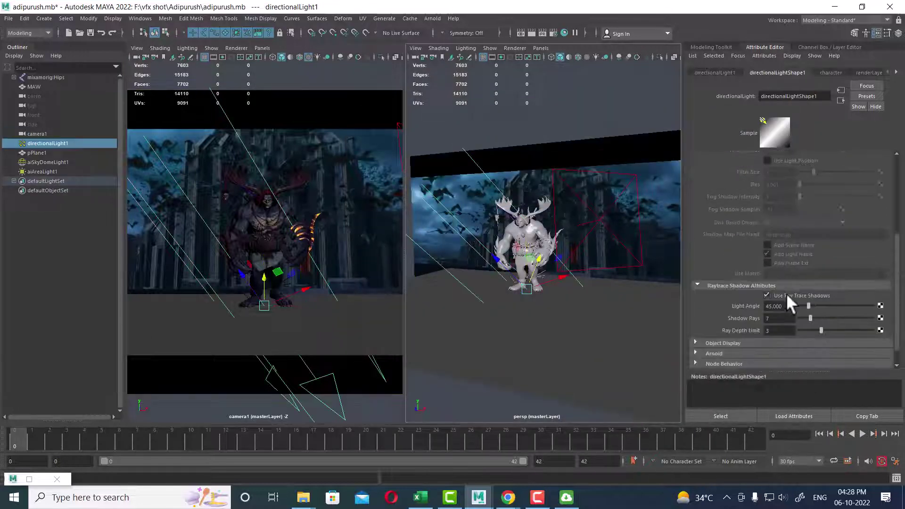
Step: Render camera1 again, move the Render View aside, and duplicate aiAreaLight1 into aiAreaLight2
scroll(815, 256, up, 5)
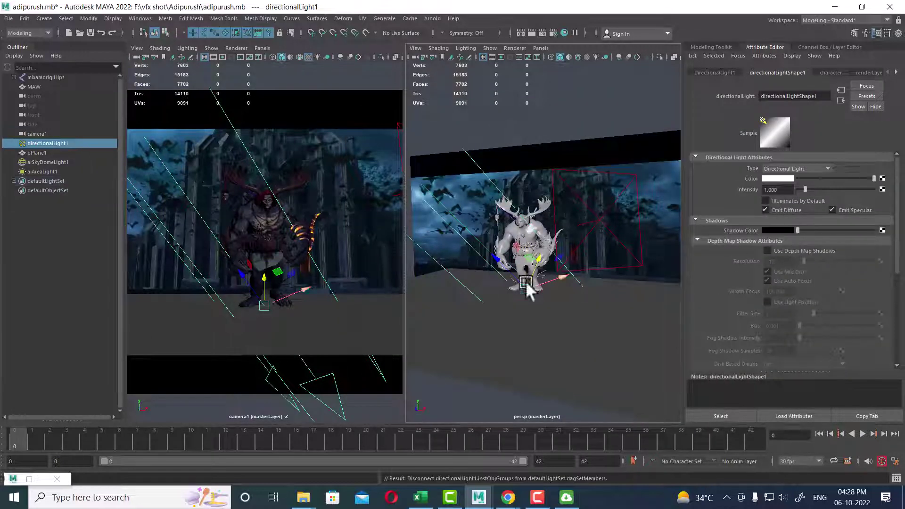
click(347, 244)
click(532, 32)
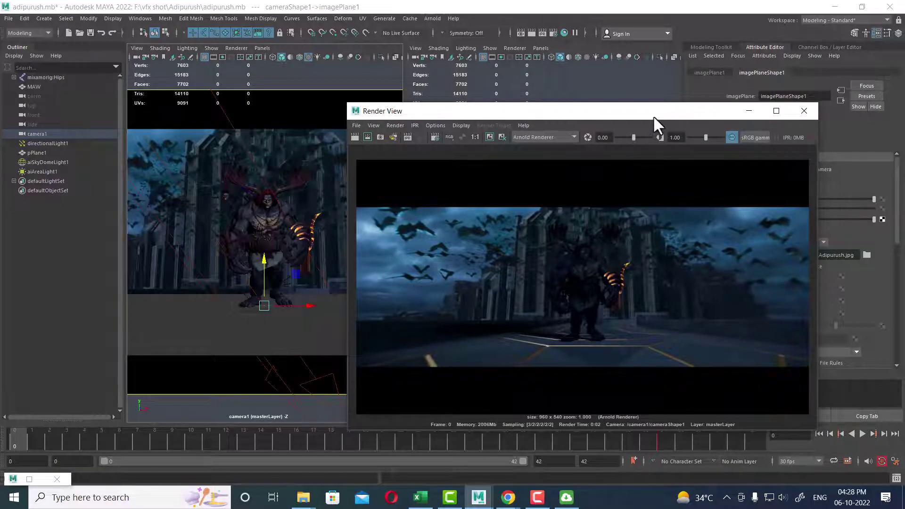
drag(653, 115, 435, 276)
click(595, 222)
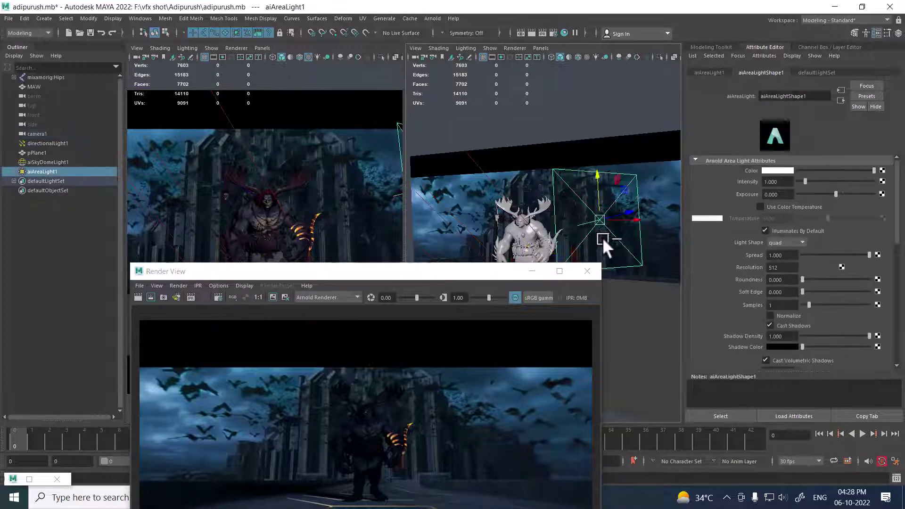
key(ctrl+d)
Step: Look through aiAreaLight2 to place it above the demon's head and enlarge it
click(532, 271)
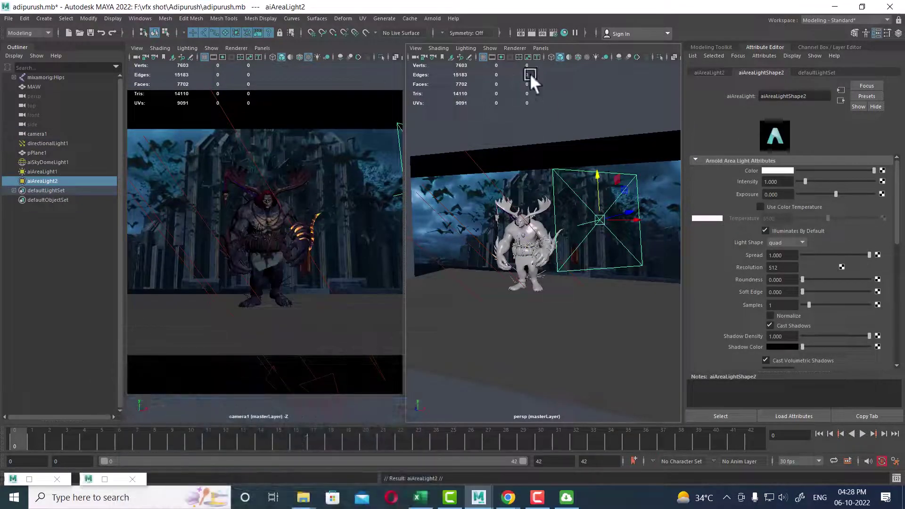
click(540, 48)
click(565, 84)
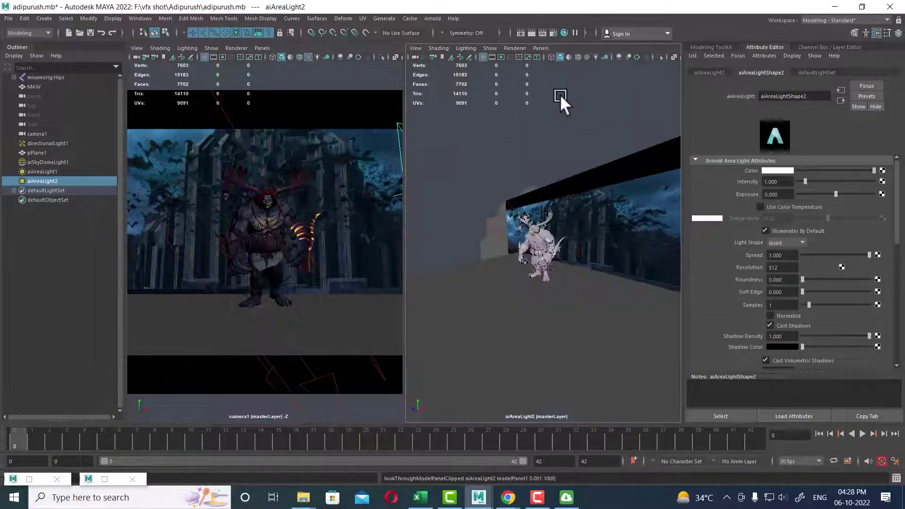
mouse_move(534, 246)
alt+mouse_down()
mouse_move(489, 188)
mouse_move(528, 239)
mouse_move(567, 257)
mouse_move(465, 173)
mouse_move(573, 270)
mouse_move(542, 283)
mouse_move(552, 321)
mouse_move(575, 227)
alt+mouse_up()
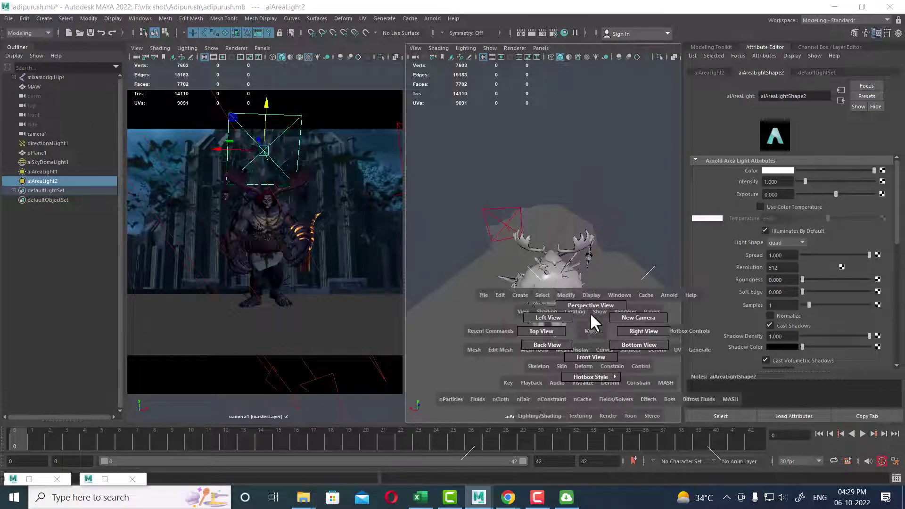
key(r)
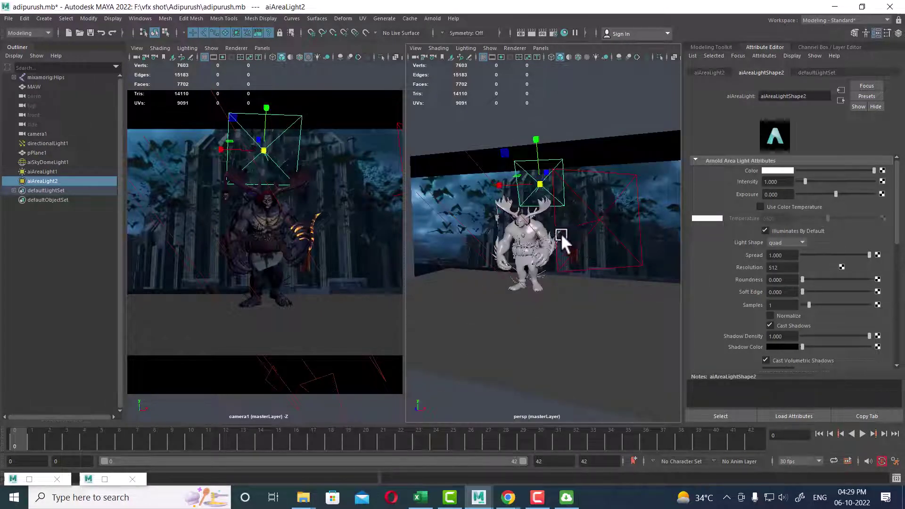
middle_drag(560, 203, 562, 171)
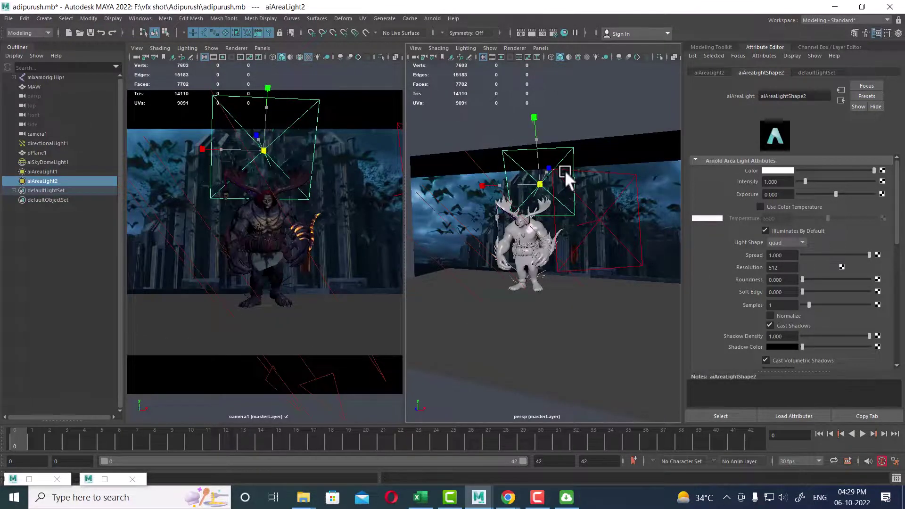
key(w)
Step: Set aiAreaLight2's colour to a dark red
click(779, 170)
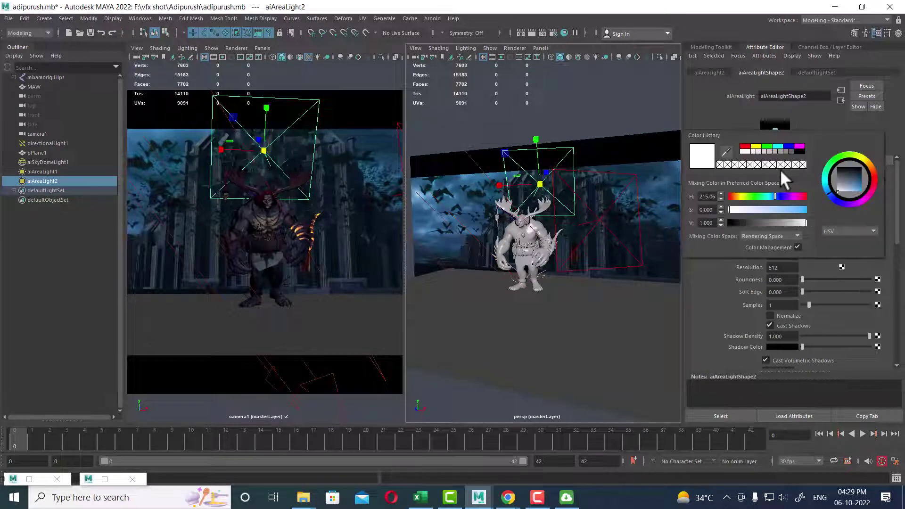
click(744, 146)
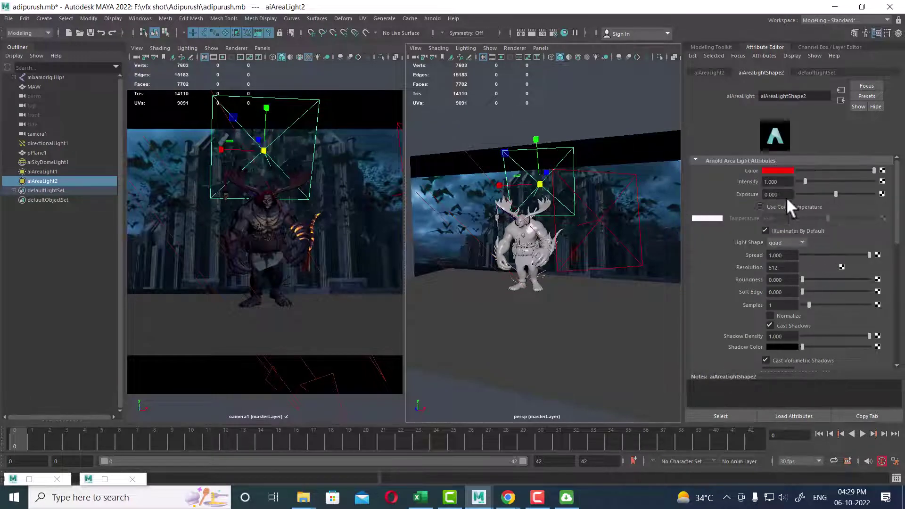
click(784, 171)
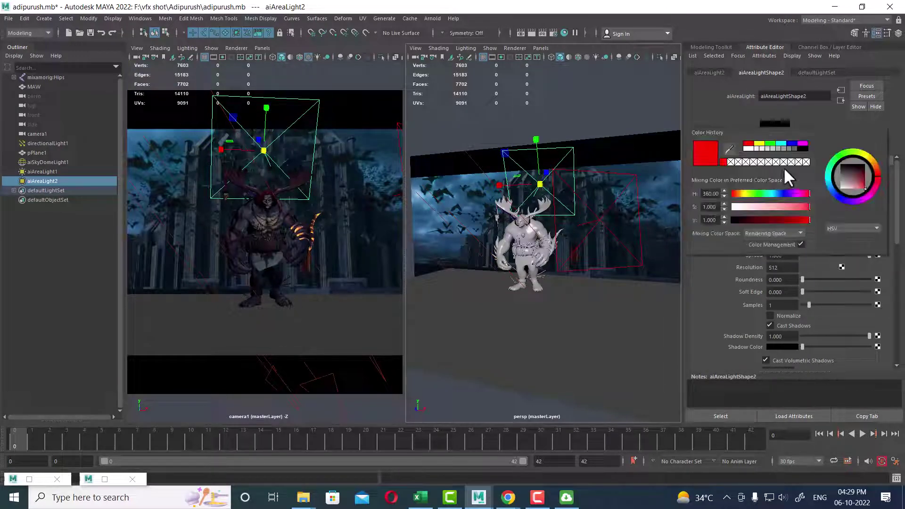
click(801, 207)
drag(801, 208, 770, 220)
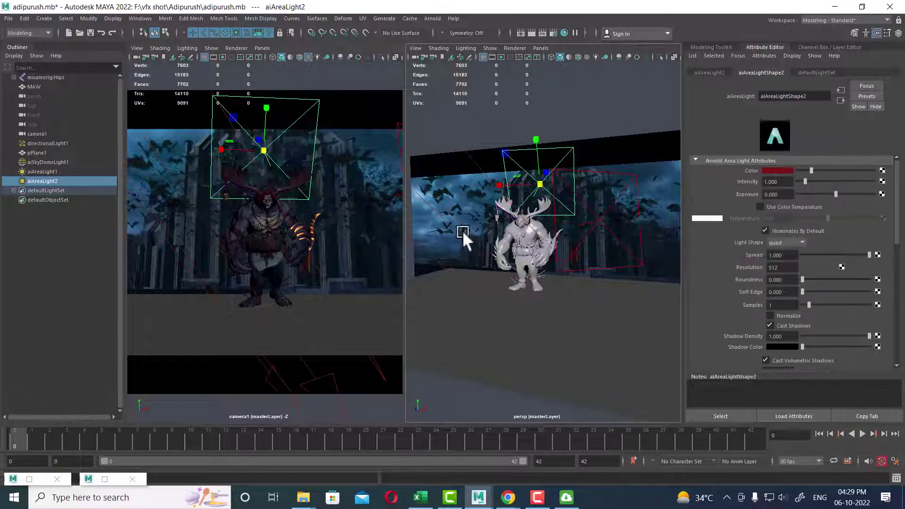
click(357, 242)
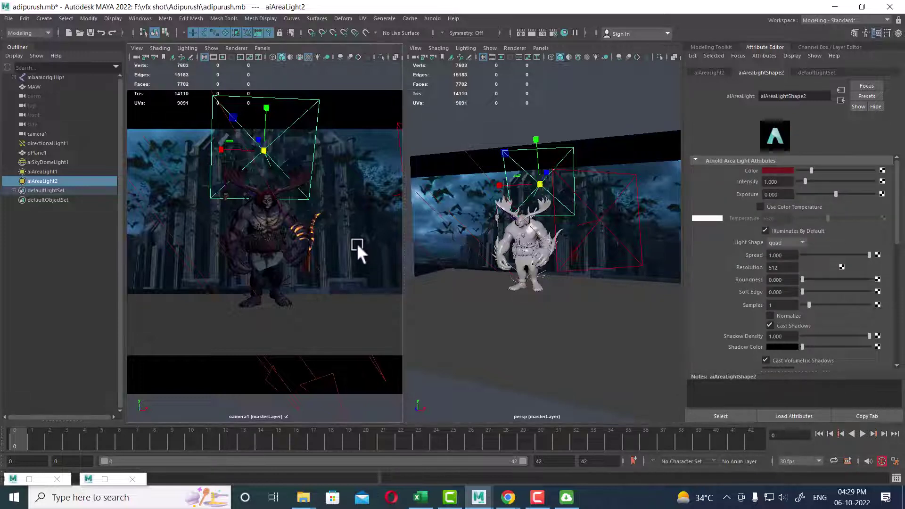
Step: Render camera1 and raise the red area light's intensity to 4.125
click(531, 32)
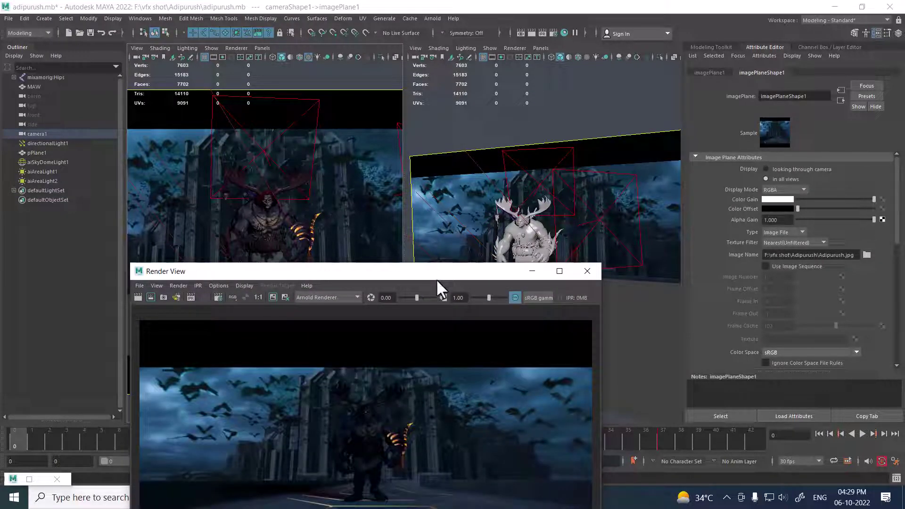
drag(469, 273, 376, 228)
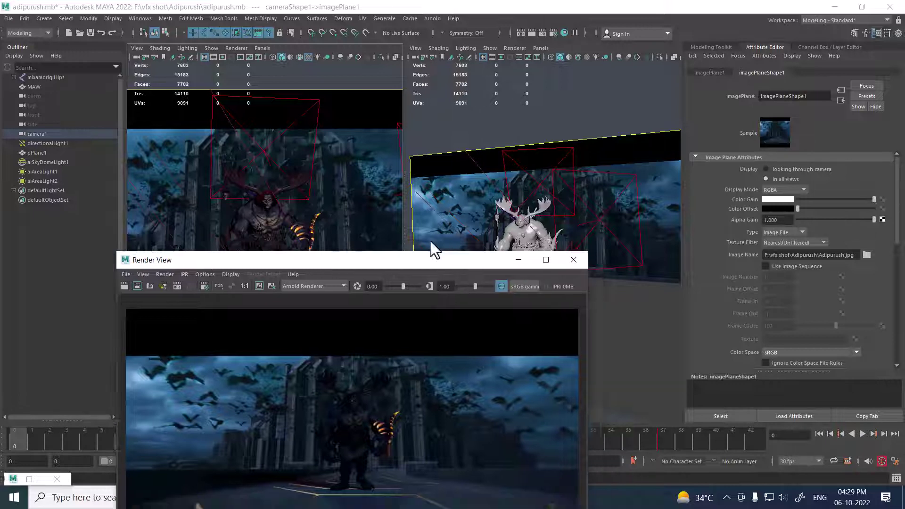
click(570, 150)
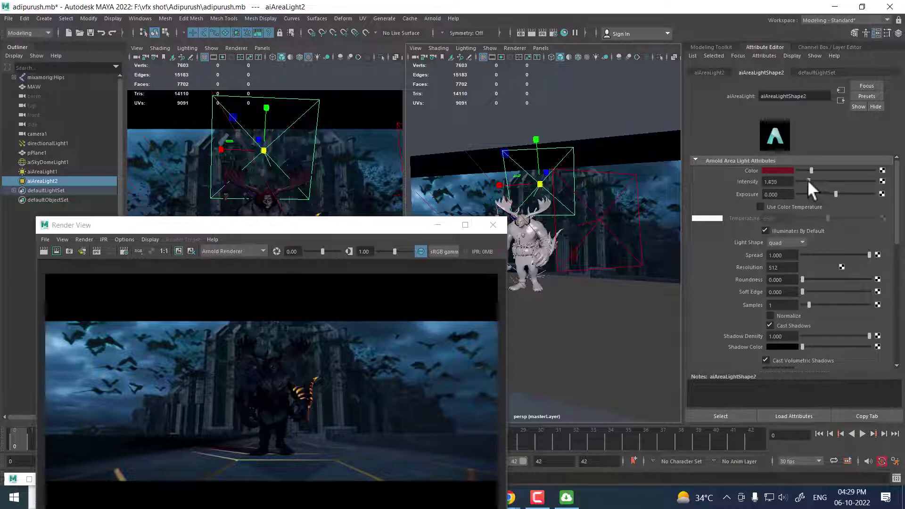
drag(806, 181, 828, 181)
Step: Re-render camera1 to check the brighter red glow, then reselect aiAreaLight2
click(357, 224)
drag(357, 225, 542, 155)
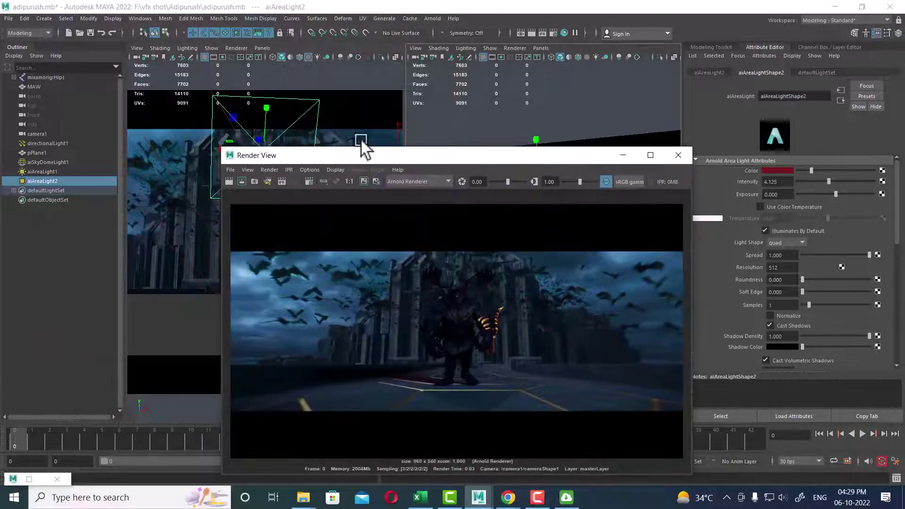
click(217, 189)
click(225, 183)
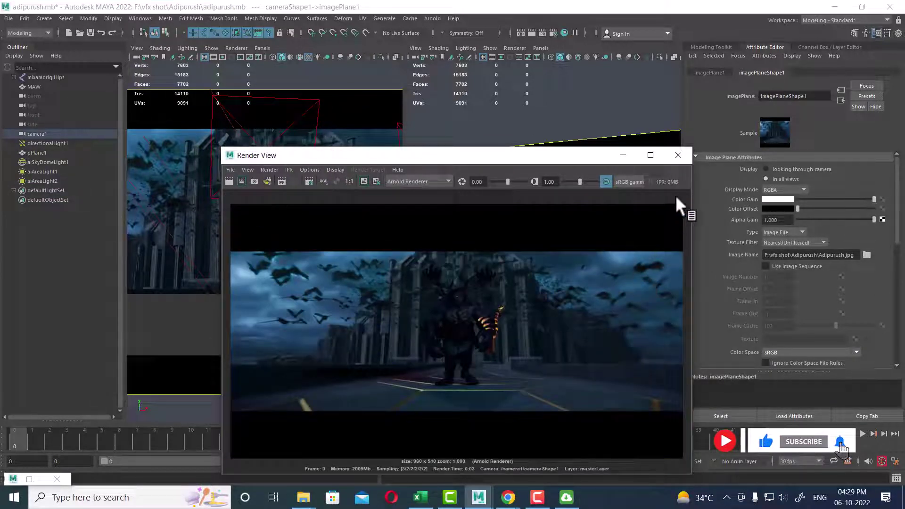
click(678, 155)
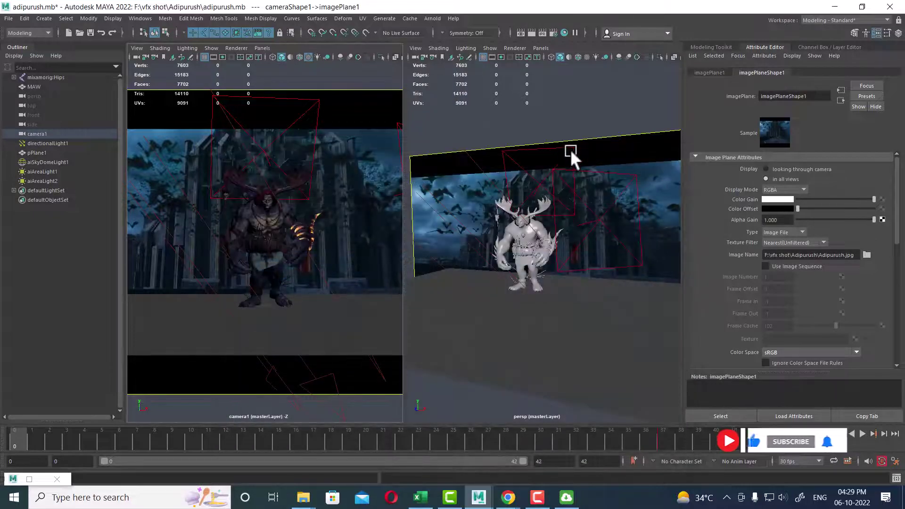
click(570, 149)
click(541, 48)
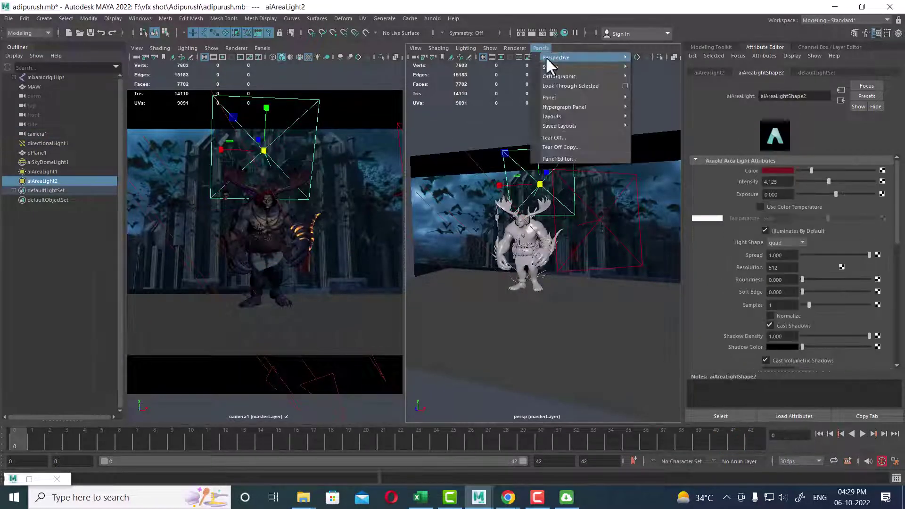
Step: Re-aim aiAreaLight2 through its own view and set its exposure to 2.911
click(561, 84)
mouse_move(575, 219)
alt+mouse_down()
mouse_move(566, 259)
mouse_move(501, 248)
mouse_move(525, 262)
alt+mouse_up()
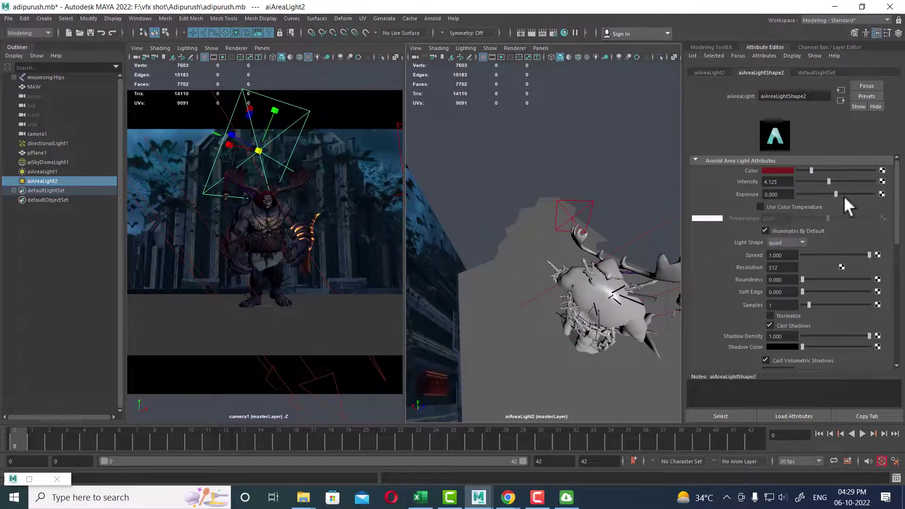
drag(843, 194, 856, 194)
Step: Adjust the camera view's displayed objects and open the Arnold RenderView for a camera1 preview
click(212, 48)
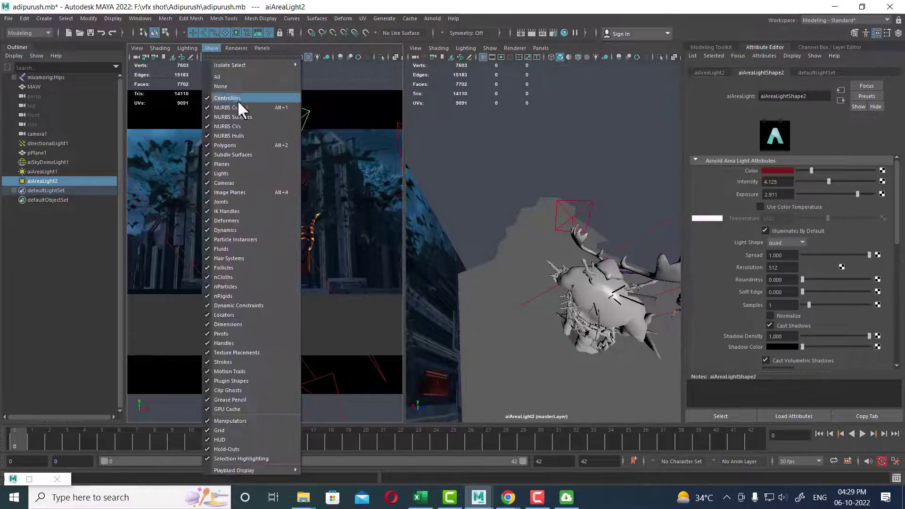
click(237, 100)
click(347, 93)
click(432, 18)
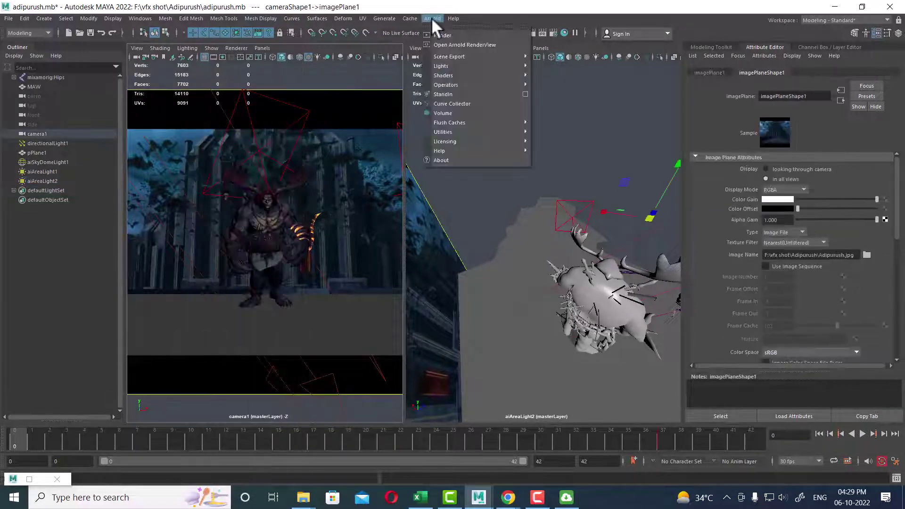
click(462, 44)
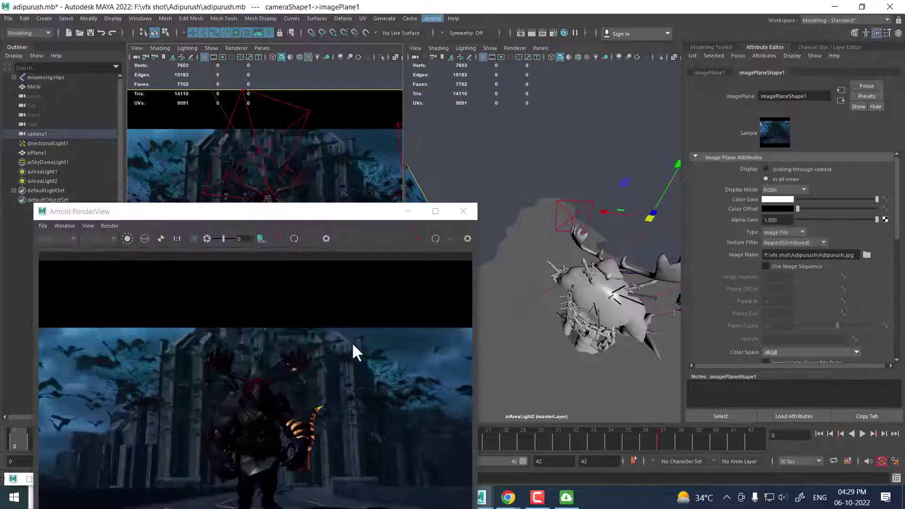
Step: Re-render, return the right viewport to persp, and set aiAreaLight2's exposure to 5
click(418, 239)
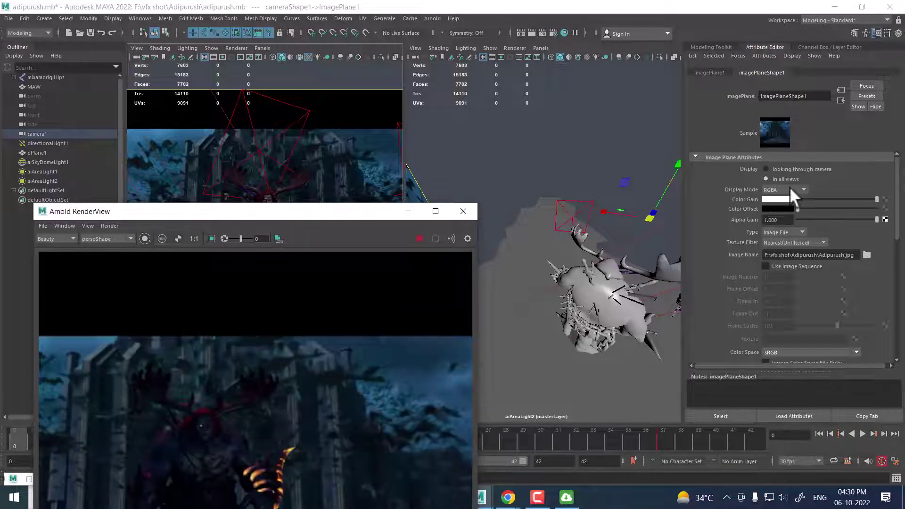
click(601, 283)
key(space)
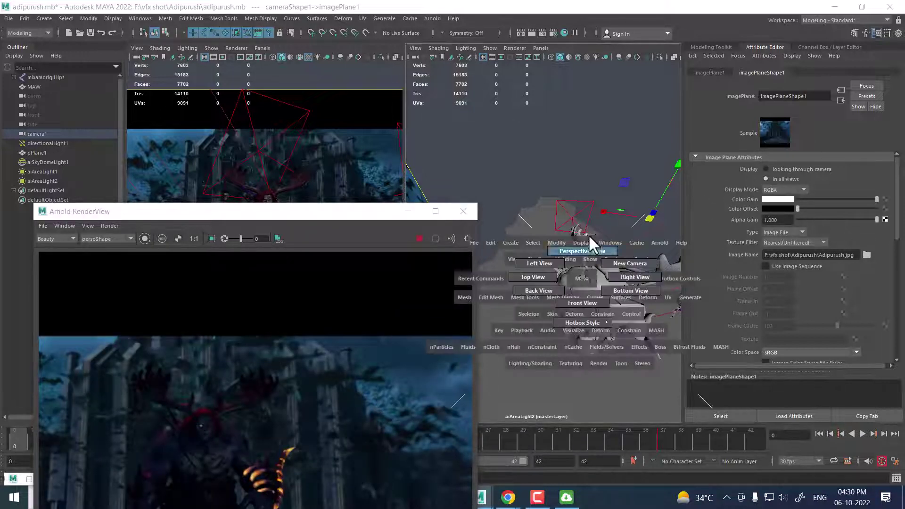
drag(588, 234, 597, 256)
click(540, 153)
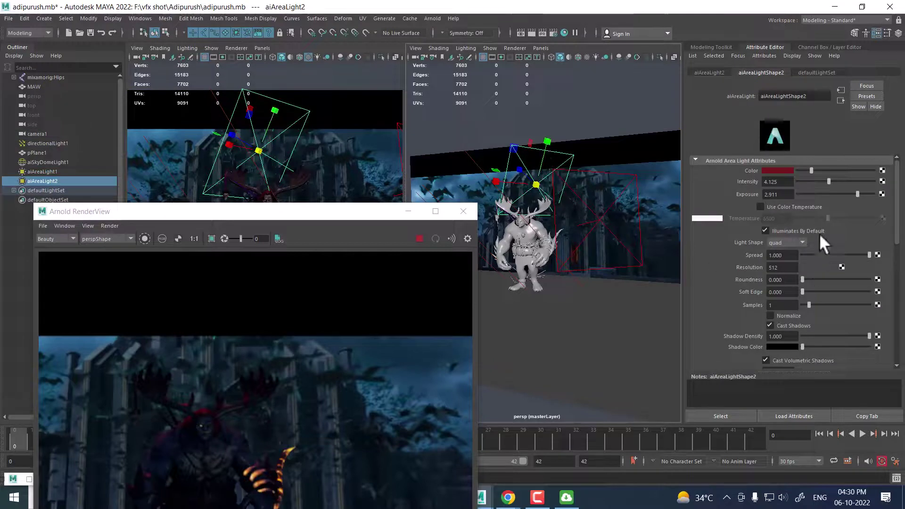
click(785, 195)
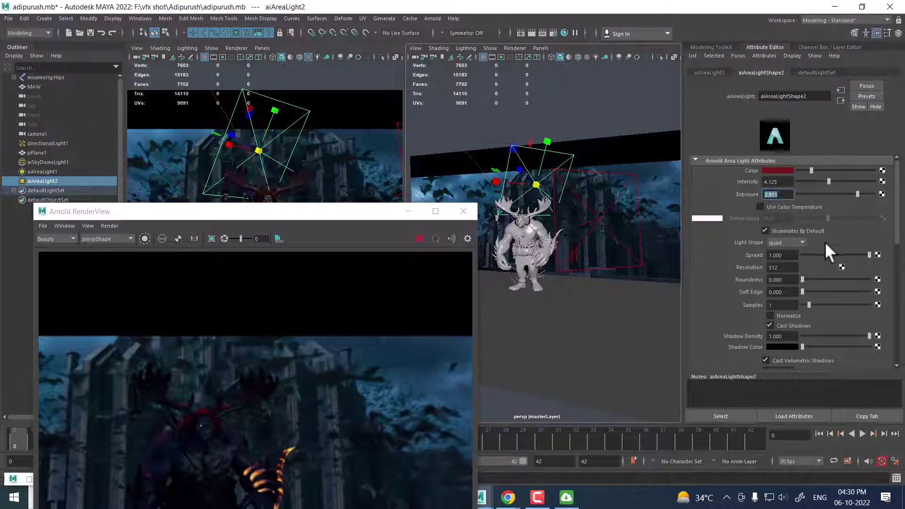
text(5)
key(Return)
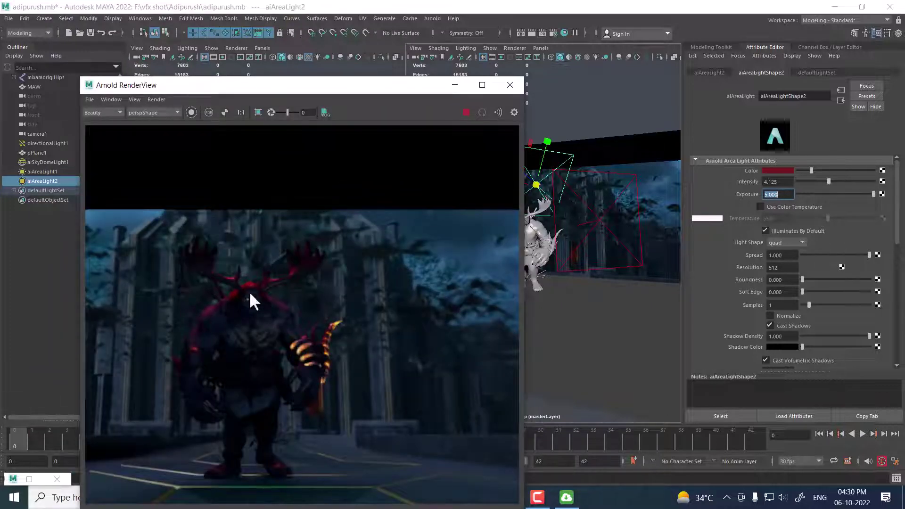
Step: Give aiAreaLight2 a blue colour sampled from the background and maximize the RenderView
click(782, 168)
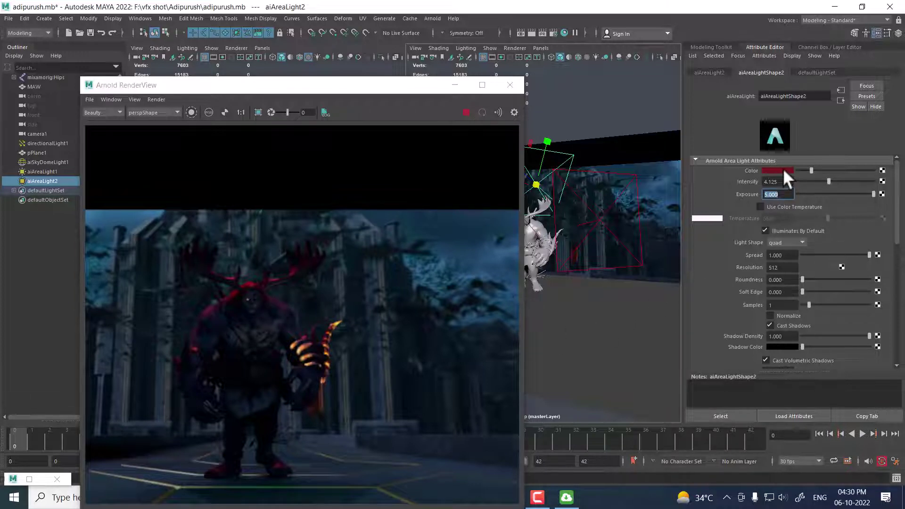
click(728, 151)
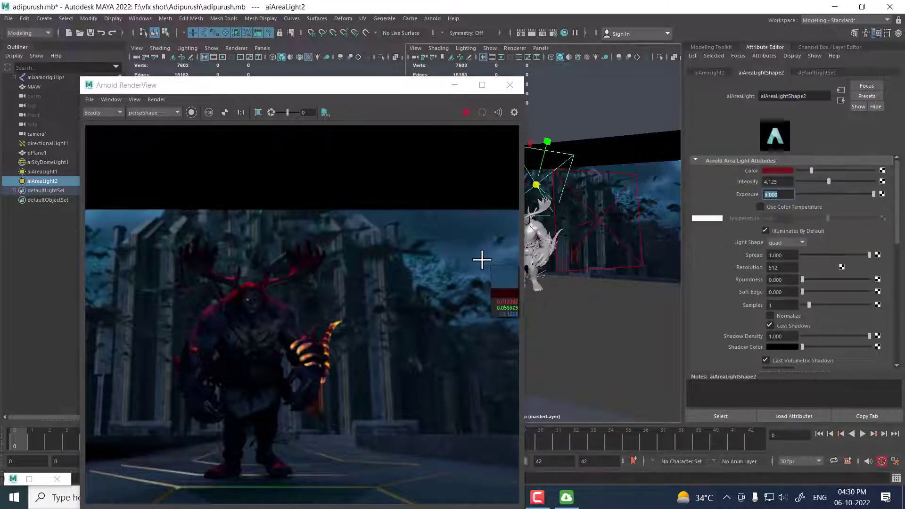
click(409, 262)
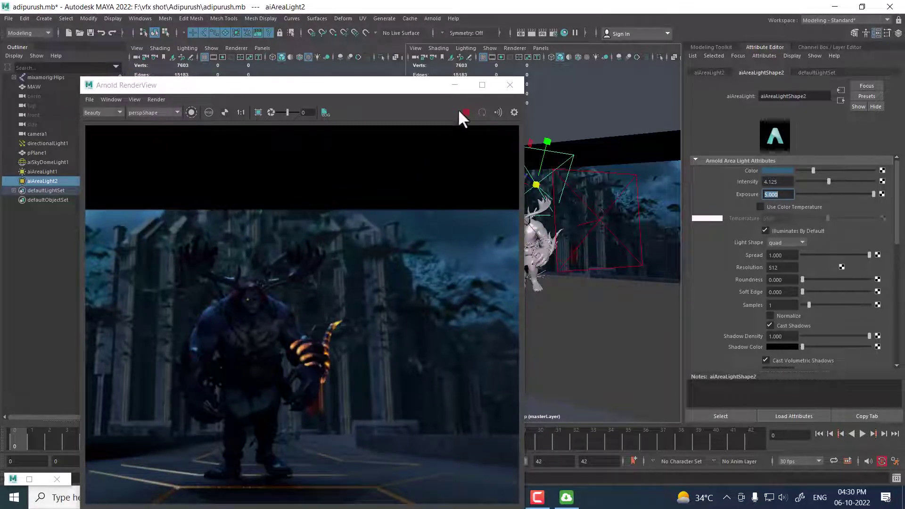
click(482, 85)
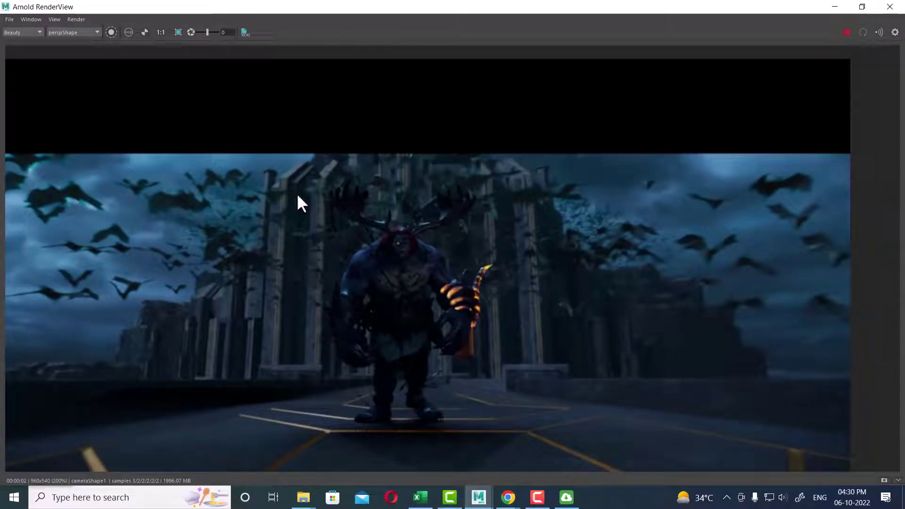
Step: Look through aiAreaLight1 and tumble the view to re-aim it at the demon
click(835, 7)
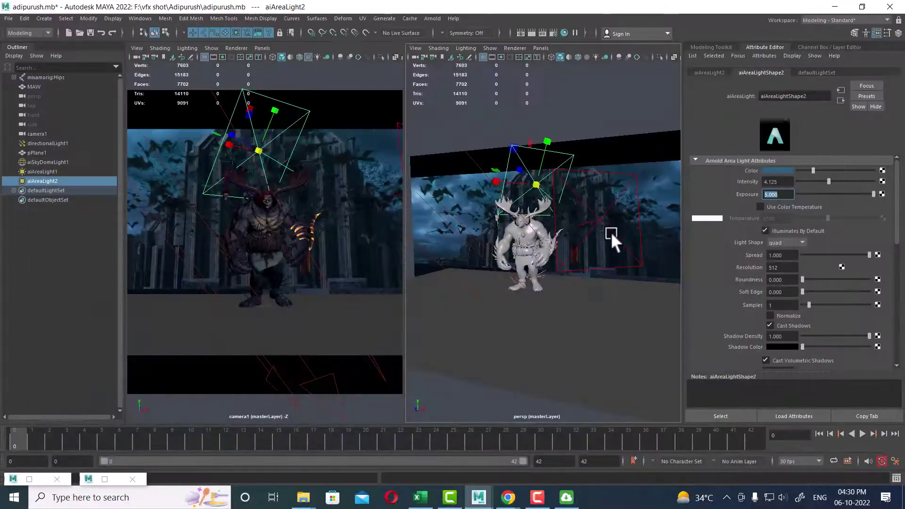
click(609, 230)
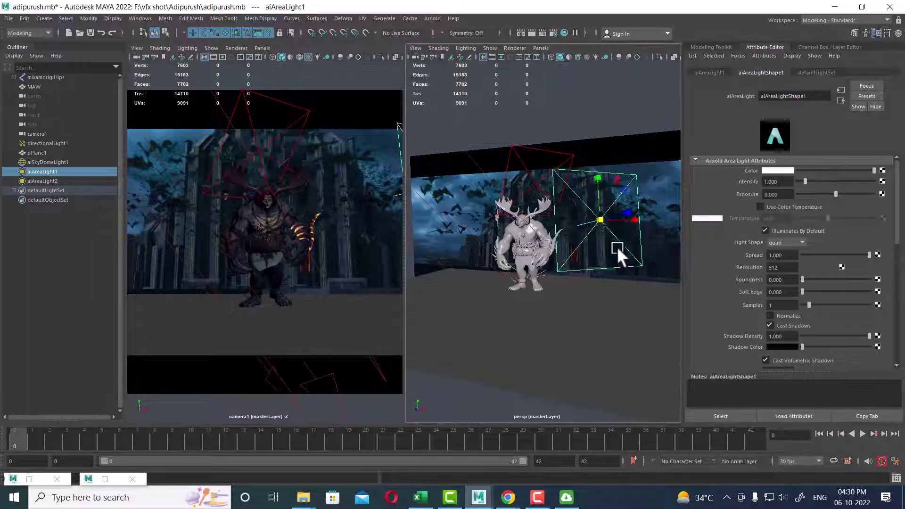
click(541, 47)
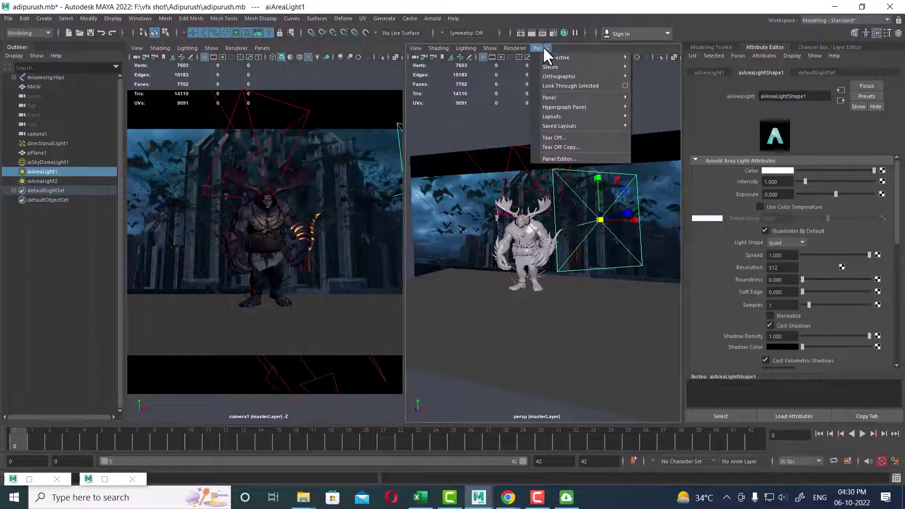
click(567, 86)
mouse_move(576, 140)
alt+mouse_down()
mouse_move(570, 232)
mouse_move(579, 236)
alt+mouse_up()
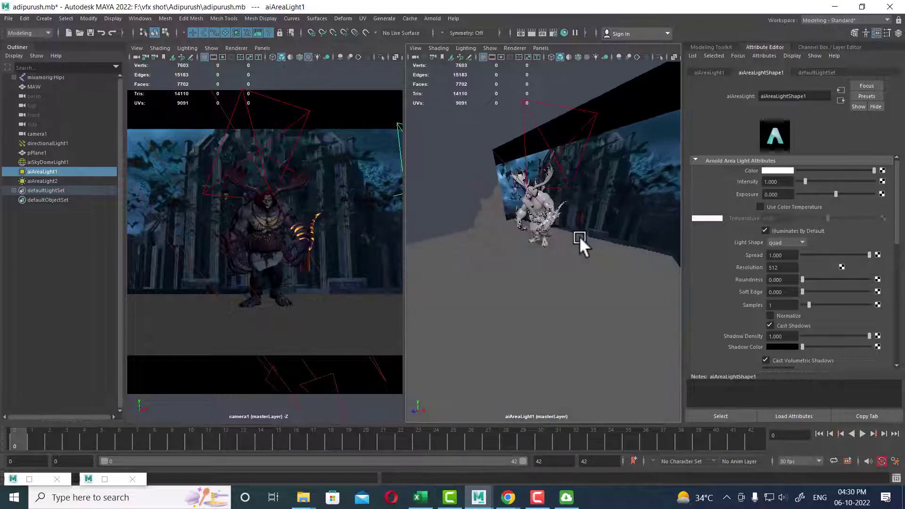
Step: Return the viewport to perspective and restore the RenderView as a smaller window moved aside
click(550, 275)
key(space)
drag(555, 290, 556, 199)
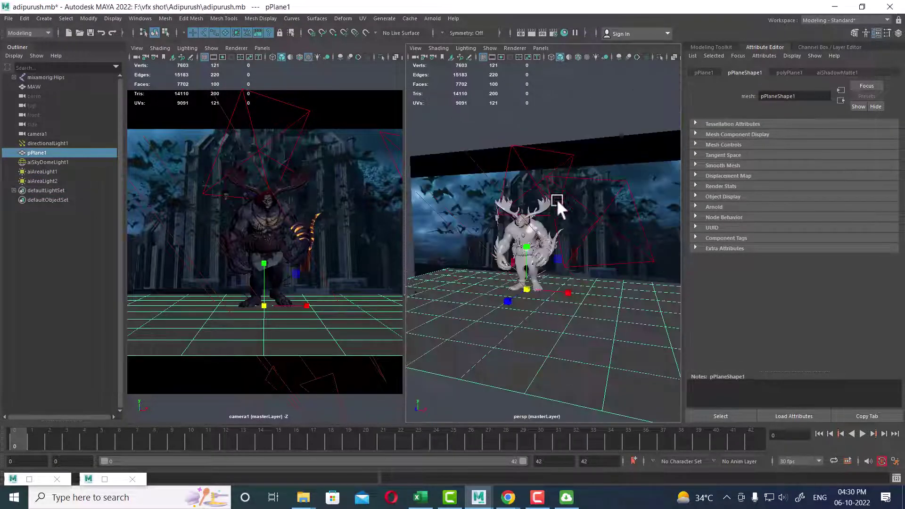
click(342, 215)
click(105, 478)
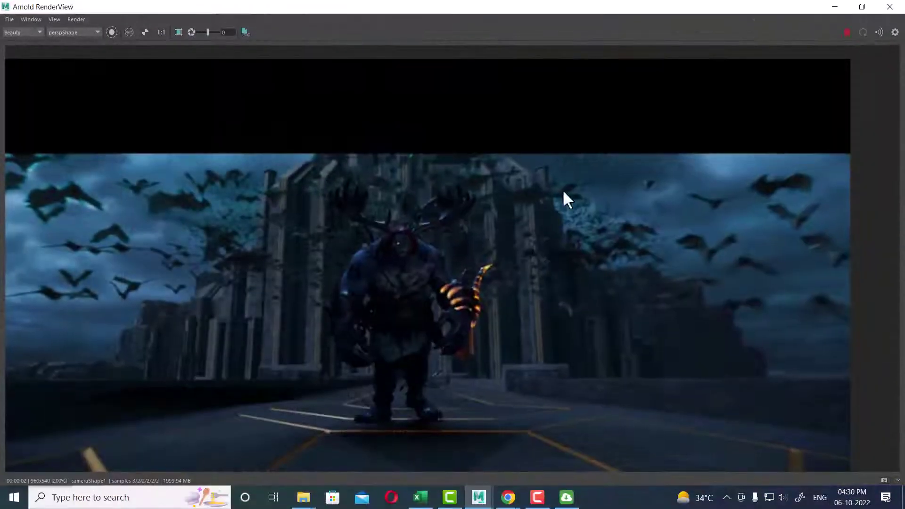
double_click(602, 7)
drag(445, 49, 384, 49)
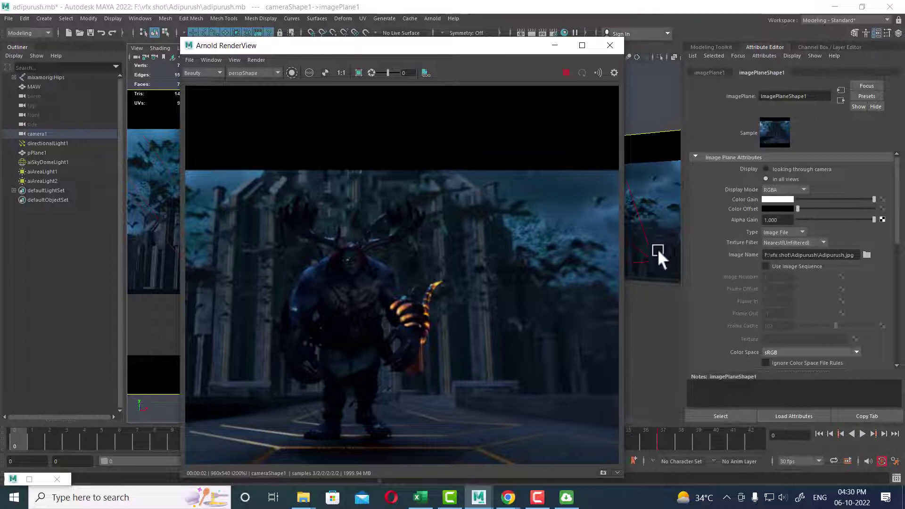
Step: Raise aiAreaLight1's intensity to 3.188
click(650, 257)
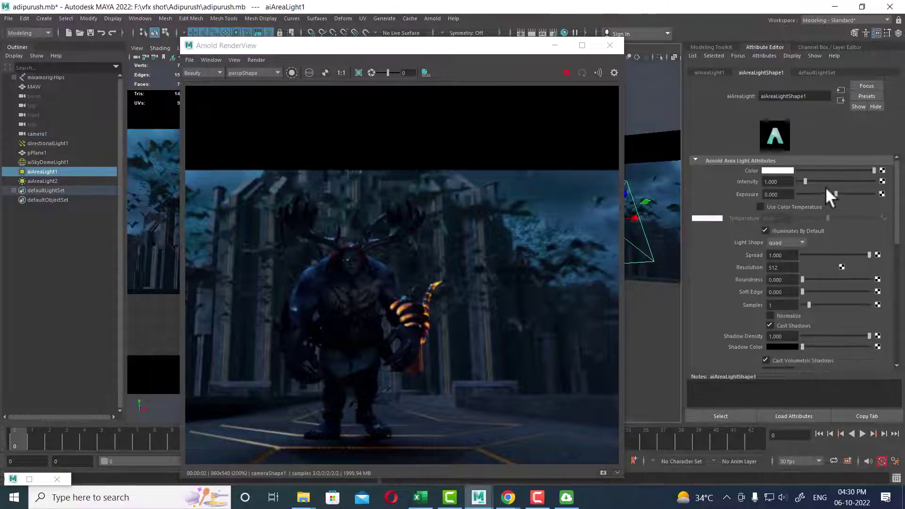
drag(806, 182, 811, 181)
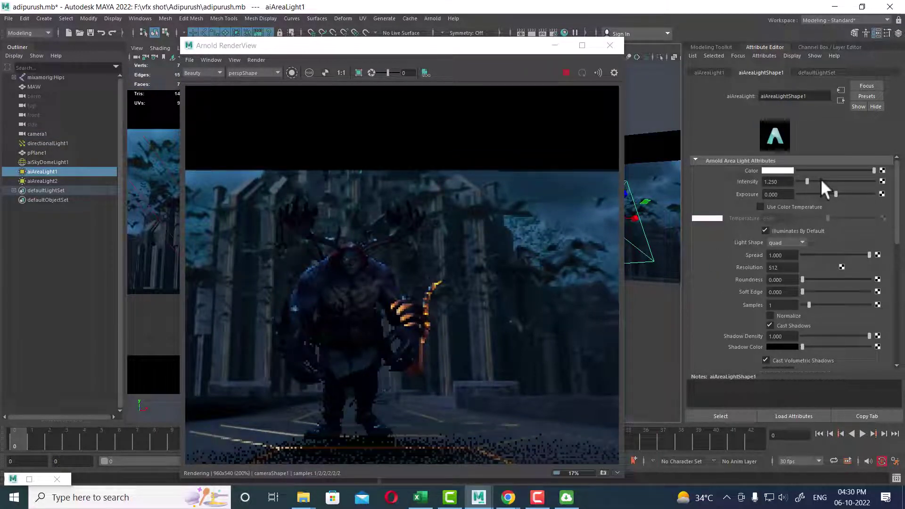
click(821, 181)
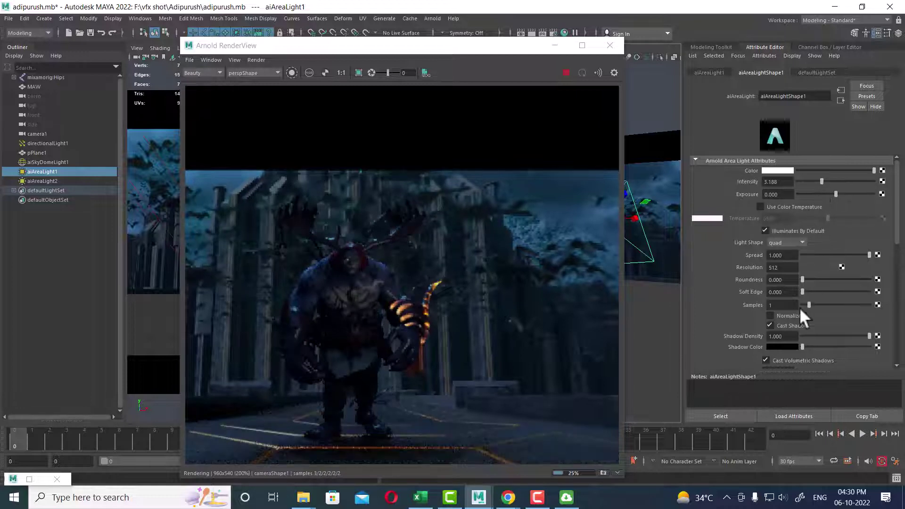
mouse_move(485, 48)
mouse_down()
mouse_move(313, 97)
mouse_move(238, 135)
mouse_up()
Step: Toggle directionalLight1's Illuminates by Default off and back on, then maximize the RenderView
click(439, 257)
click(811, 201)
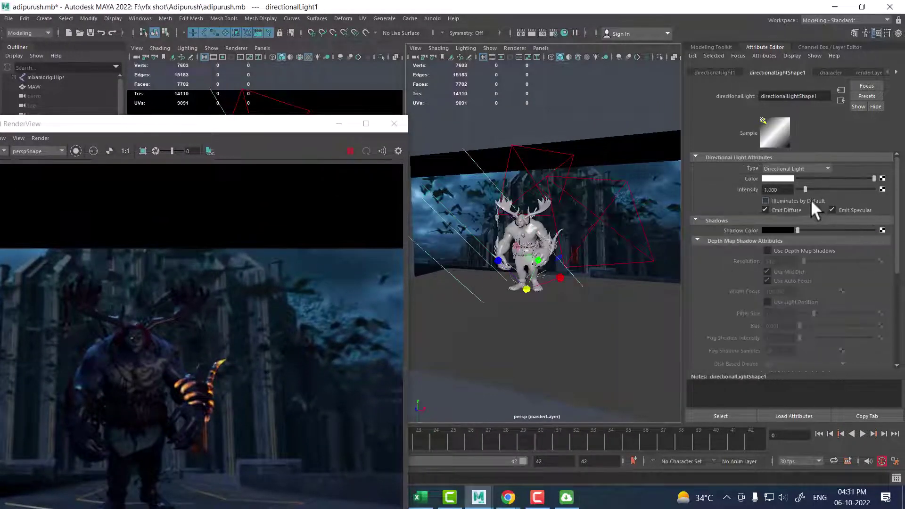
click(802, 203)
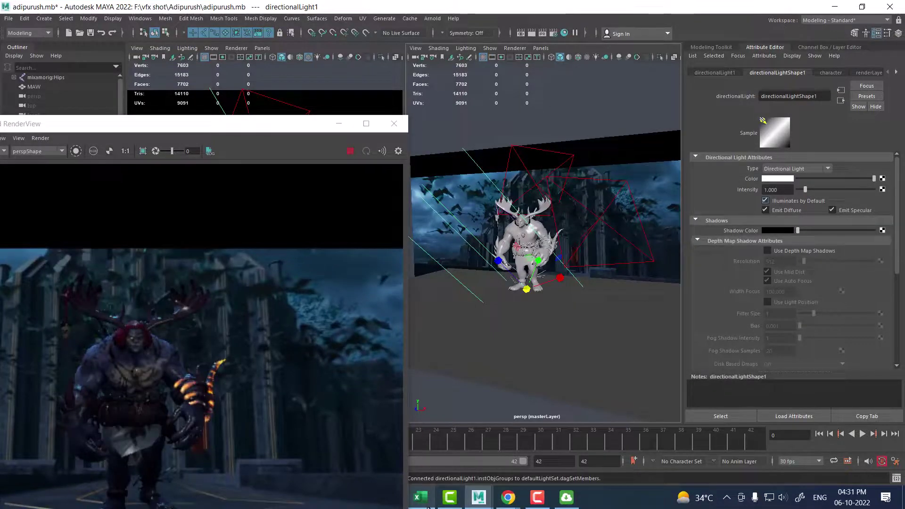
double_click(289, 124)
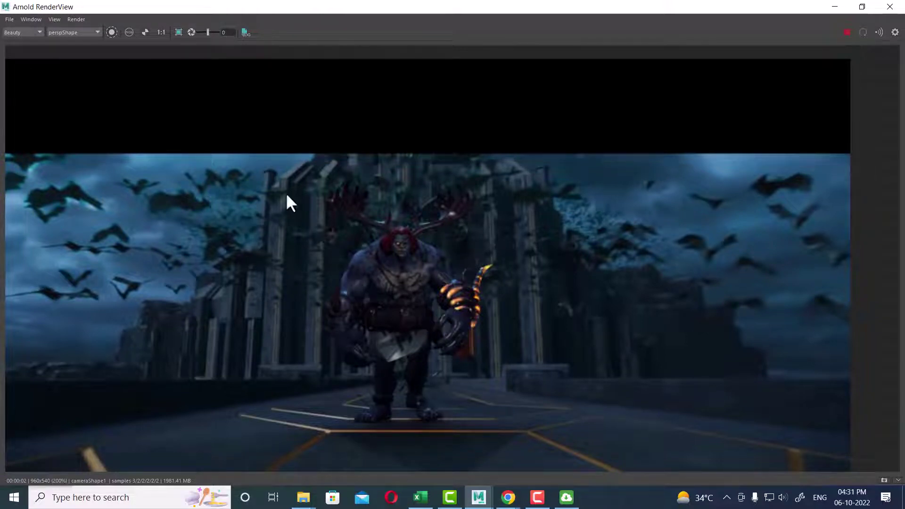
Step: Restore the RenderView to a smaller window, resizing it and moving it lower
mouse_move(373, 7)
mouse_down()
mouse_move(490, 115)
mouse_move(414, 84)
mouse_up()
drag(637, 356, 633, 319)
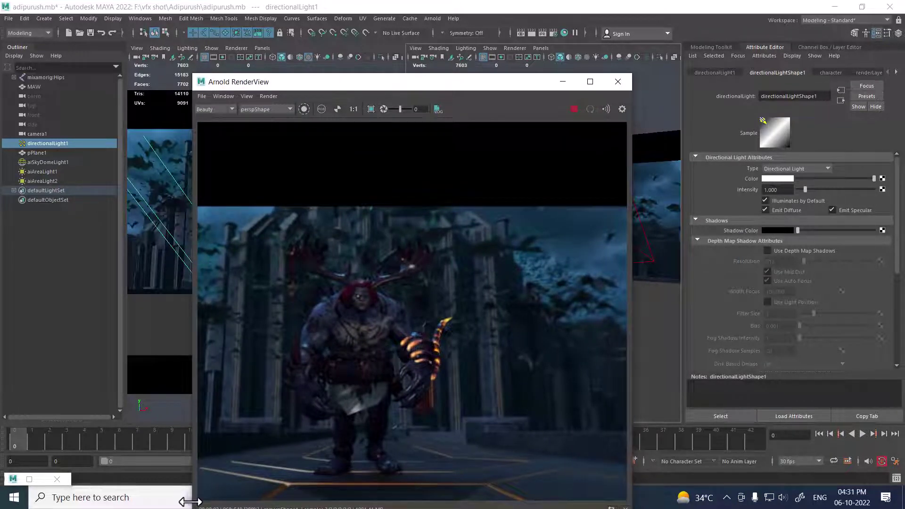
drag(193, 502, 98, 471)
drag(389, 83, 414, 224)
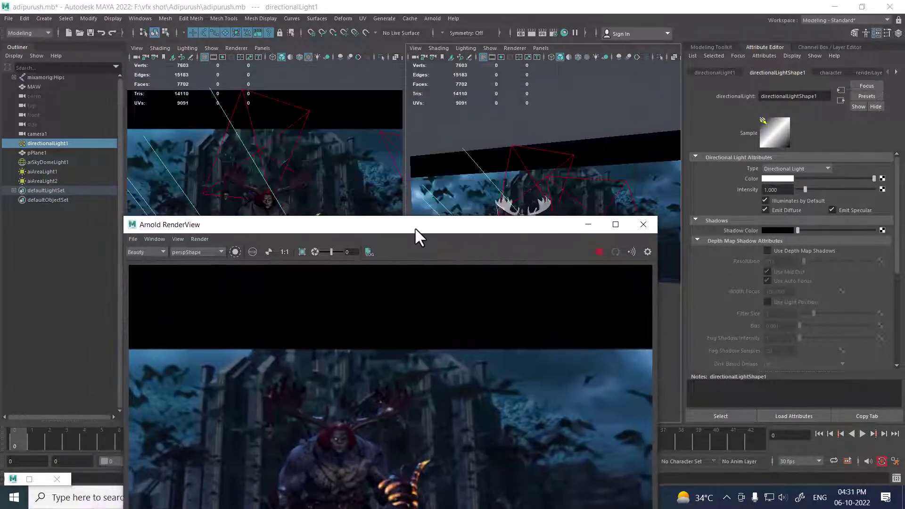
Step: Set aiAreaLight2's colour to a dark blue sampled from the render, then maximize the RenderView
click(524, 144)
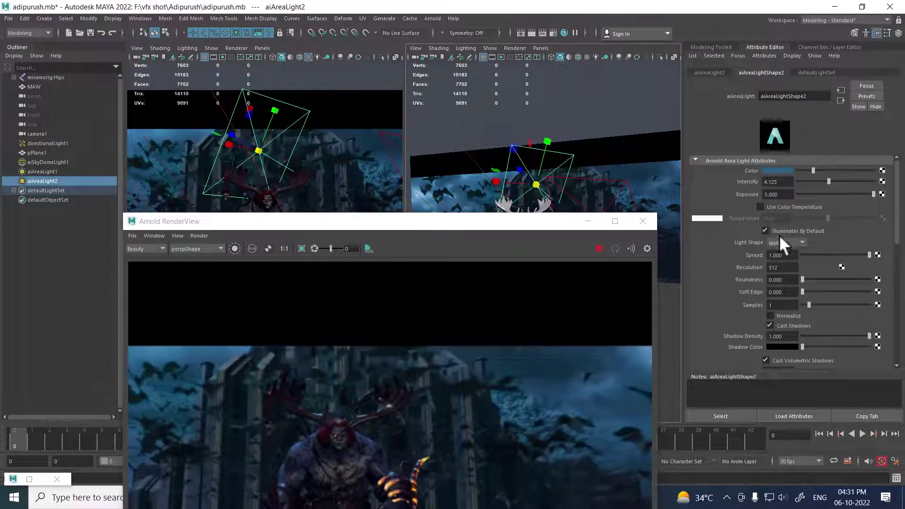
click(782, 170)
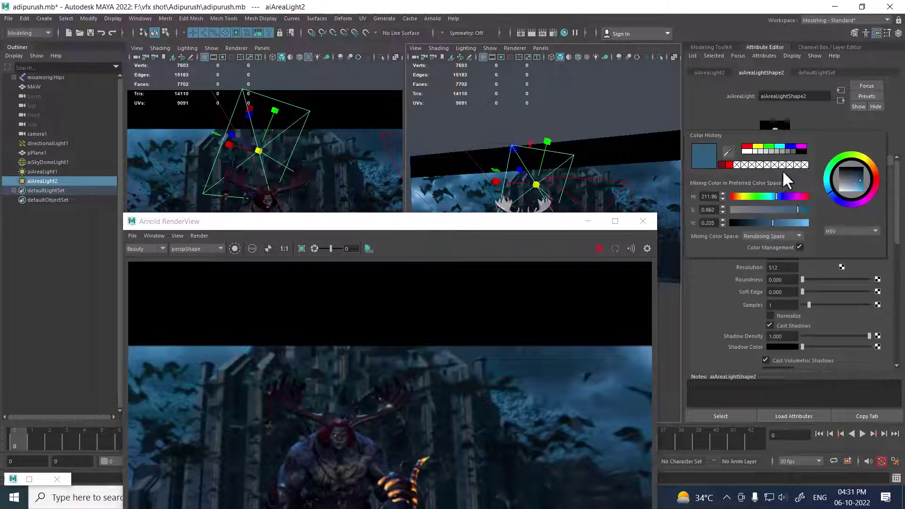
click(742, 153)
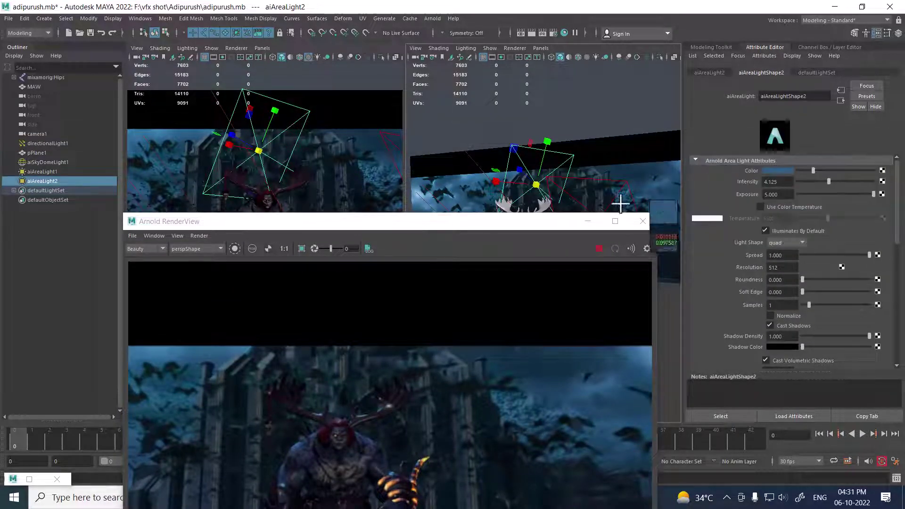
click(156, 398)
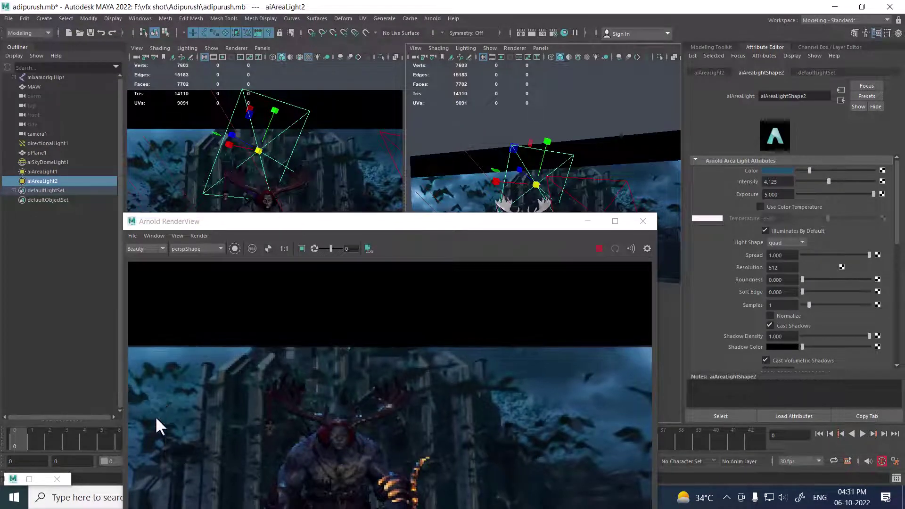
double_click(443, 227)
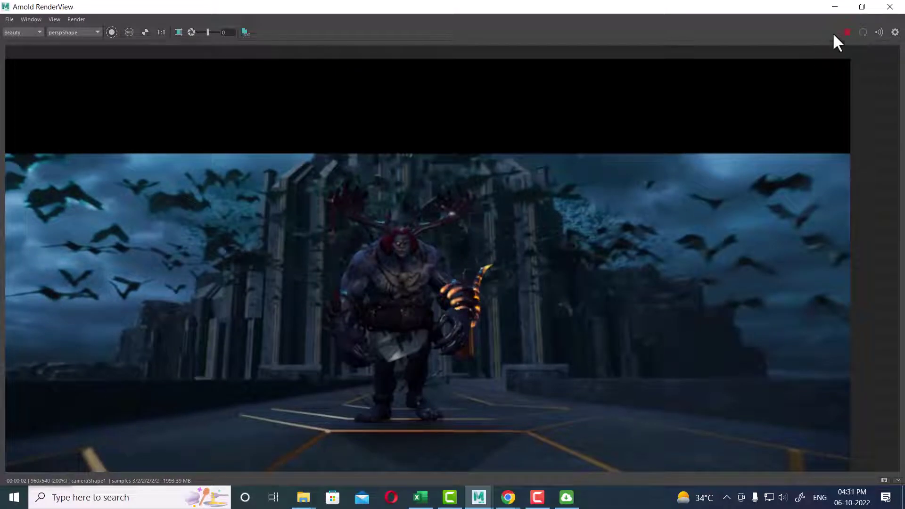
Step: Close the RenderView, select the MAW mesh and open its material MAW_MAT
click(834, 7)
click(540, 243)
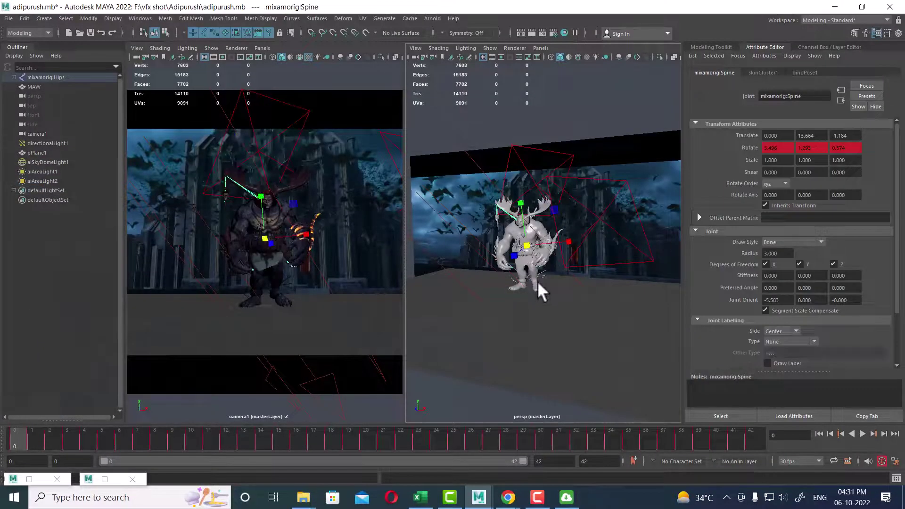
click(537, 282)
right_click(538, 256)
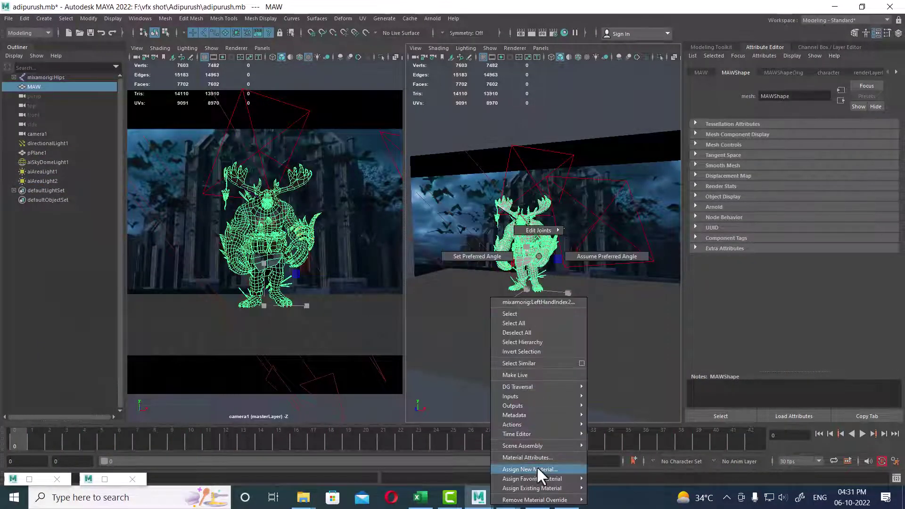
key(Escape)
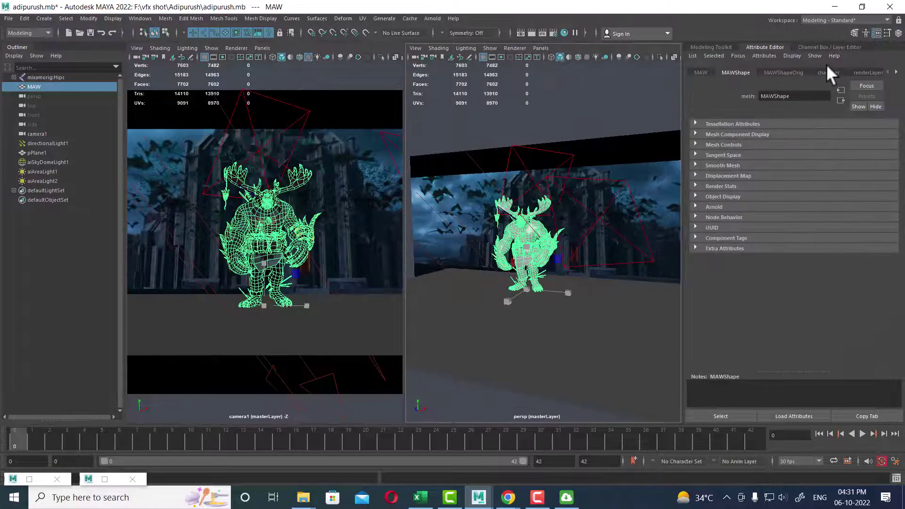
scroll(541, 265, up, 3)
scroll(589, 363, up, 3)
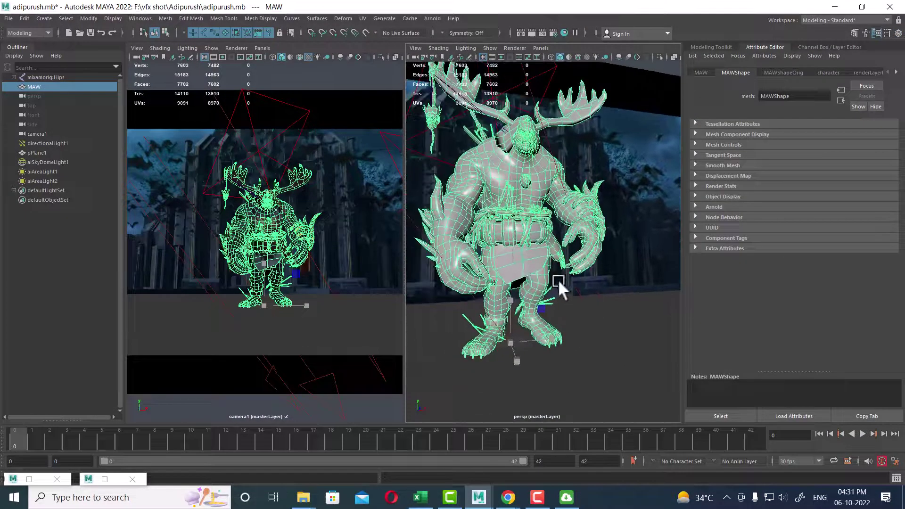
scroll(558, 279, up, 2)
right_click(518, 252)
click(506, 456)
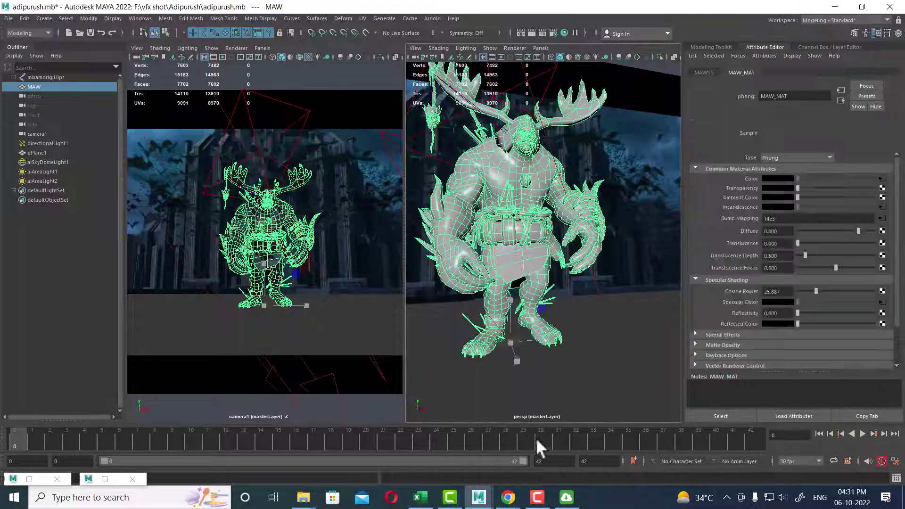
Step: Darken the Color Gain in the file2 texture's Color Balance section
click(881, 302)
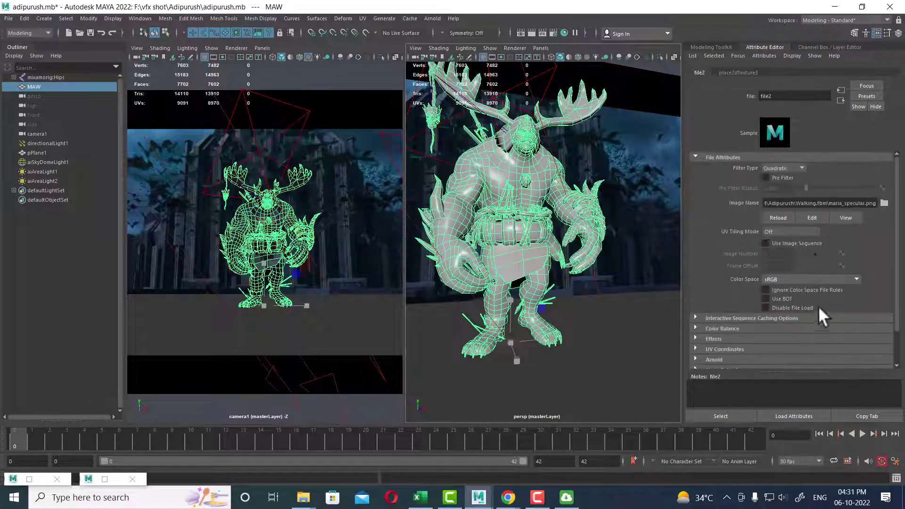
scroll(782, 254, down, 3)
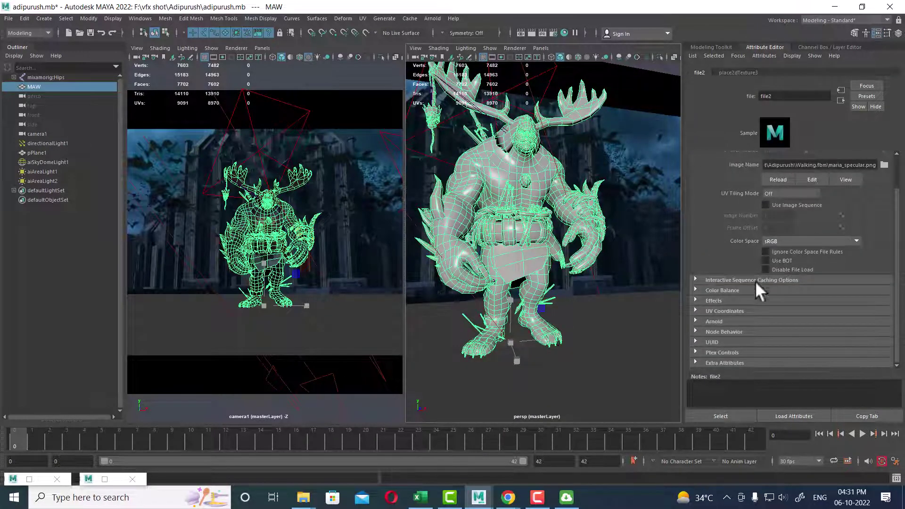
click(725, 290)
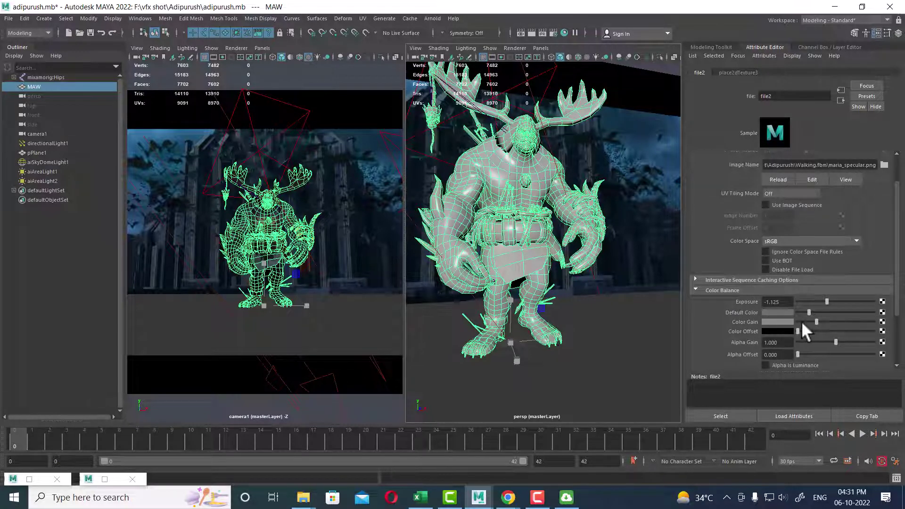
drag(818, 321, 802, 321)
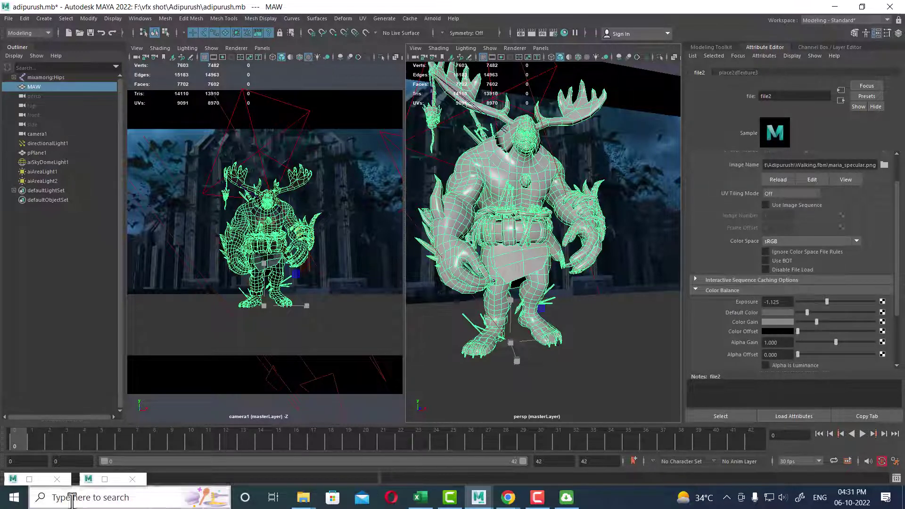
Step: Close the extra minimized windows, select the image plane and render the current frame
click(132, 479)
click(56, 479)
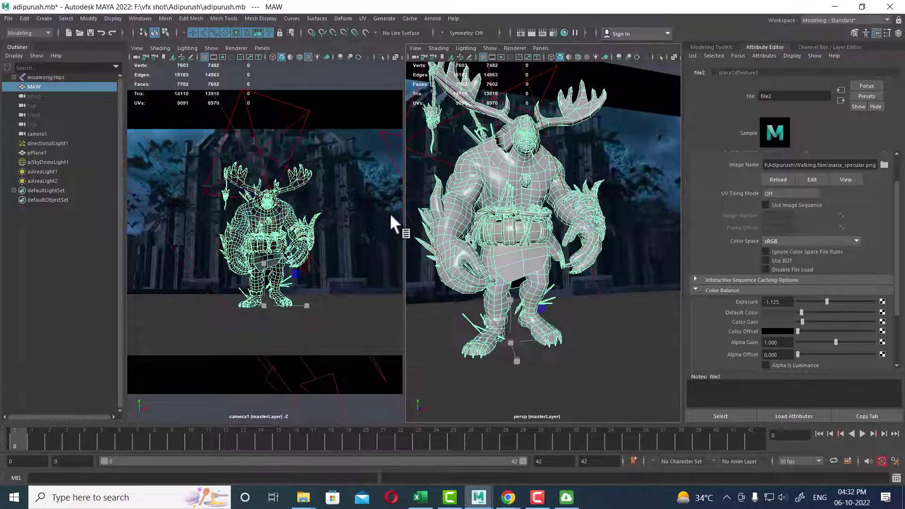
click(391, 223)
click(531, 32)
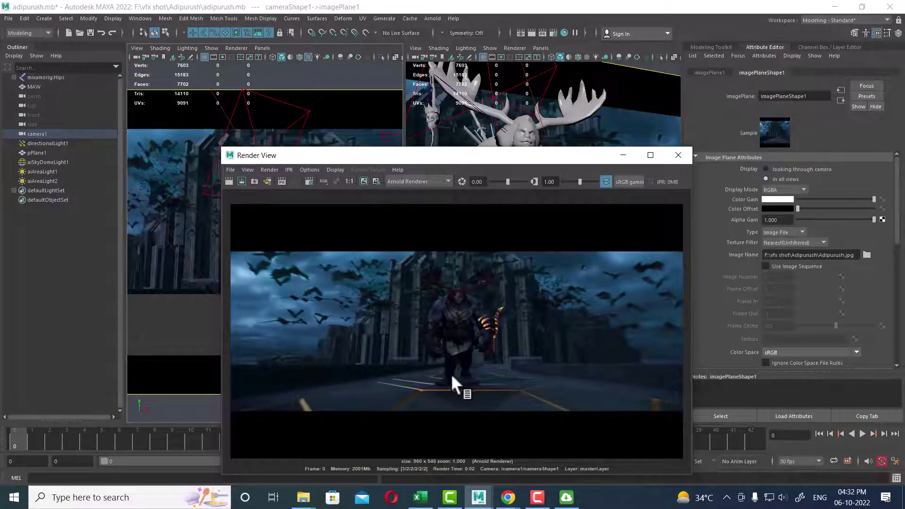
Step: Close the Render View, show the Layer Editor and check the character and master layers
click(684, 159)
click(898, 34)
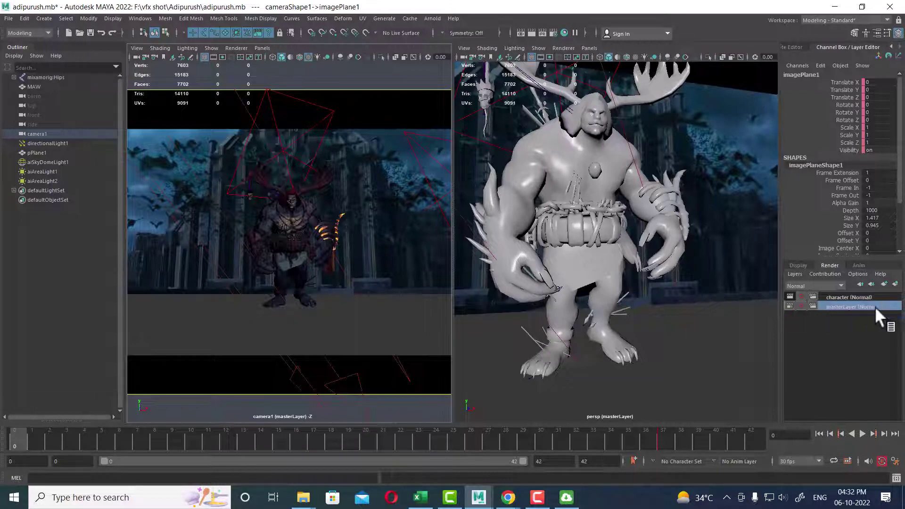
click(856, 297)
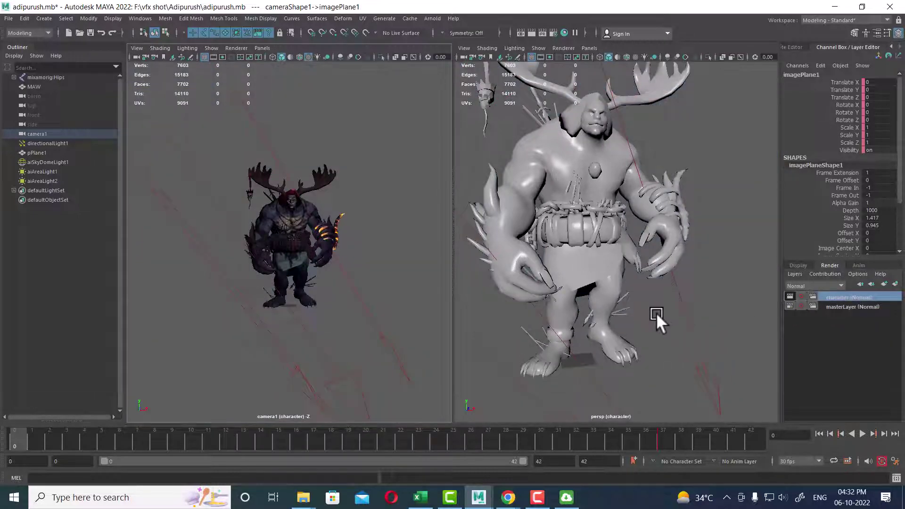
click(855, 308)
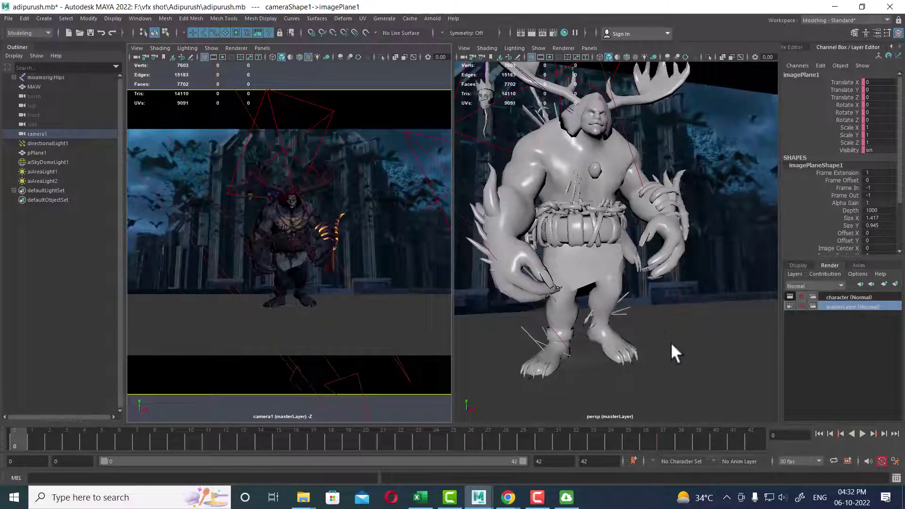
Step: Add aiAreaLight1, aiAreaLight2 and directionalLight1 to the character render layer
mouse_move(670, 342)
alt+mouse_down()
mouse_move(588, 285)
mouse_move(695, 325)
alt+mouse_up()
click(740, 182)
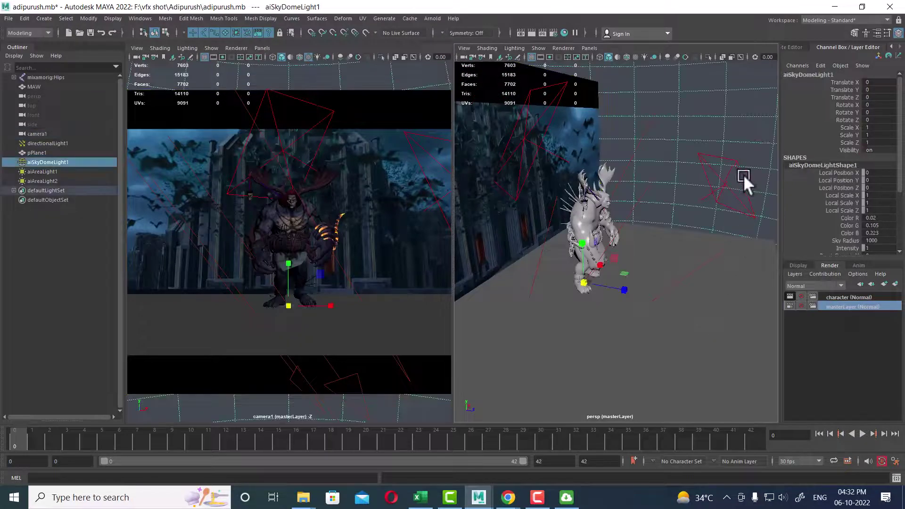
click(729, 160)
shift+click(543, 140)
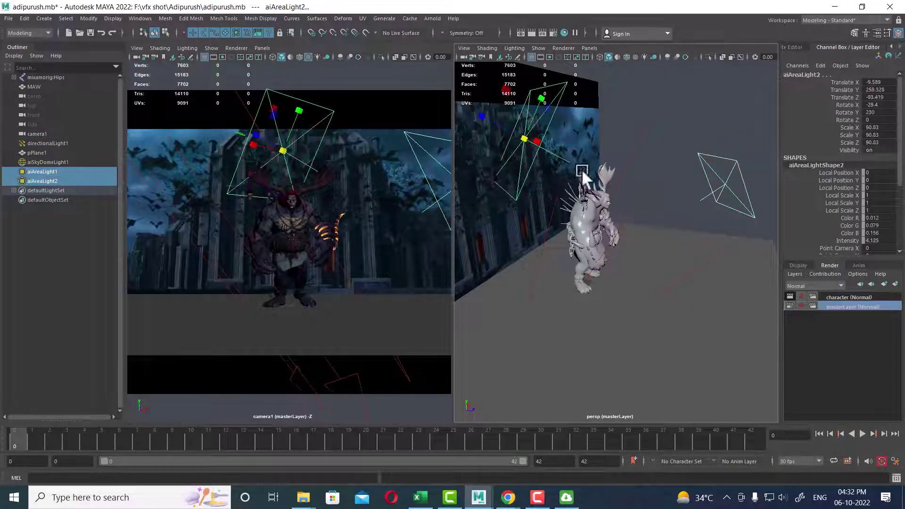
shift+click(729, 243)
click(846, 297)
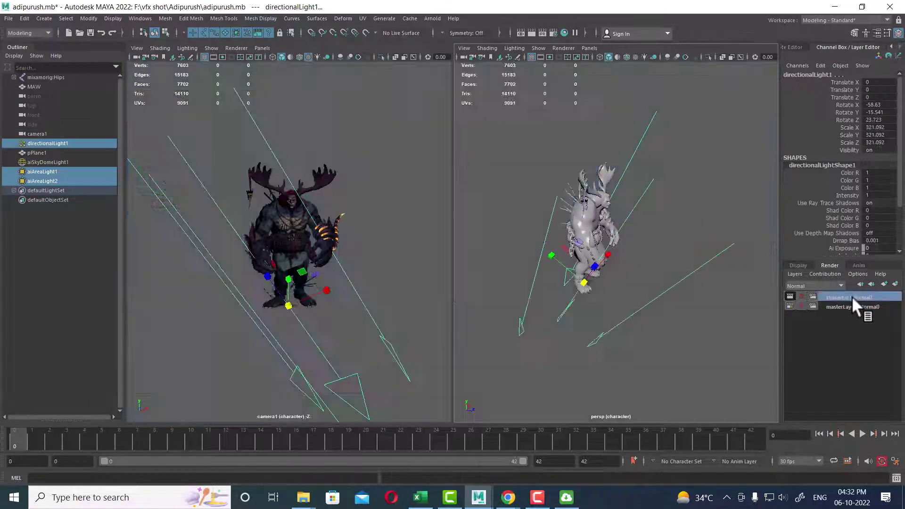
right_click(851, 296)
click(848, 318)
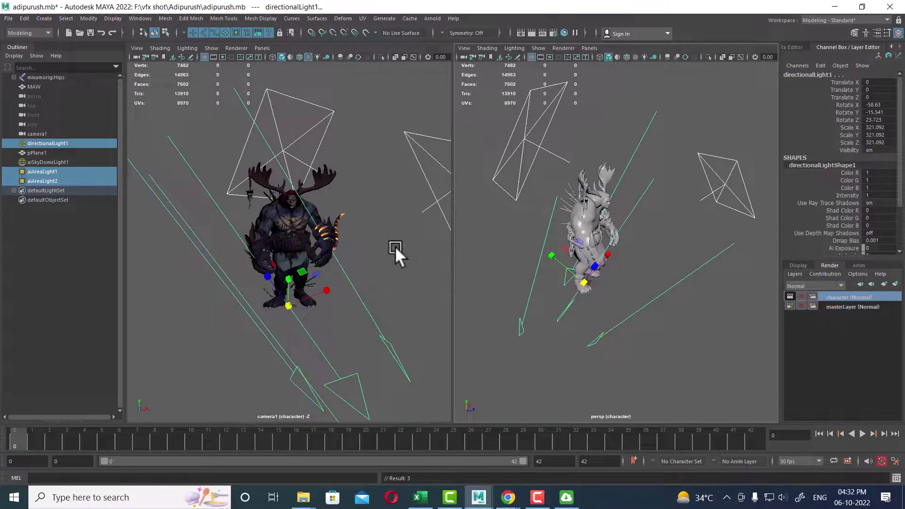
click(380, 281)
Step: Render the character layer's current frame, then return to masterLayer
click(527, 33)
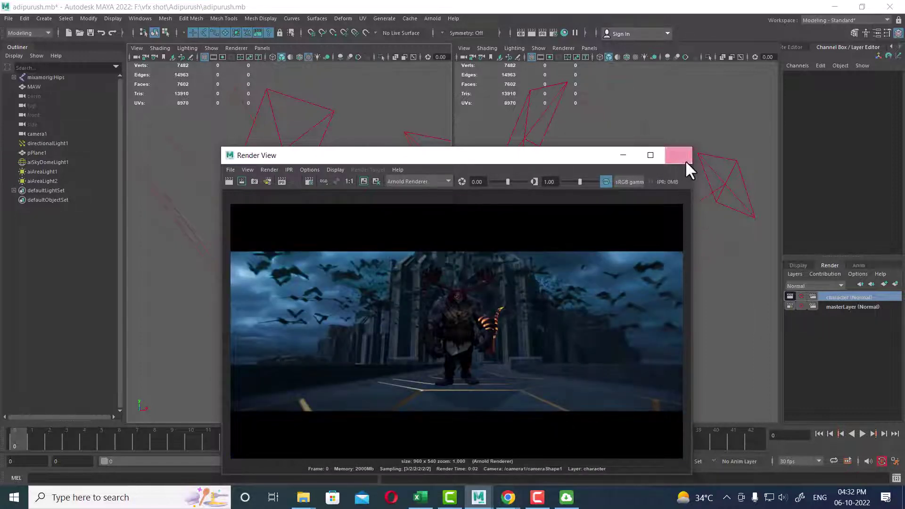
click(678, 155)
click(848, 307)
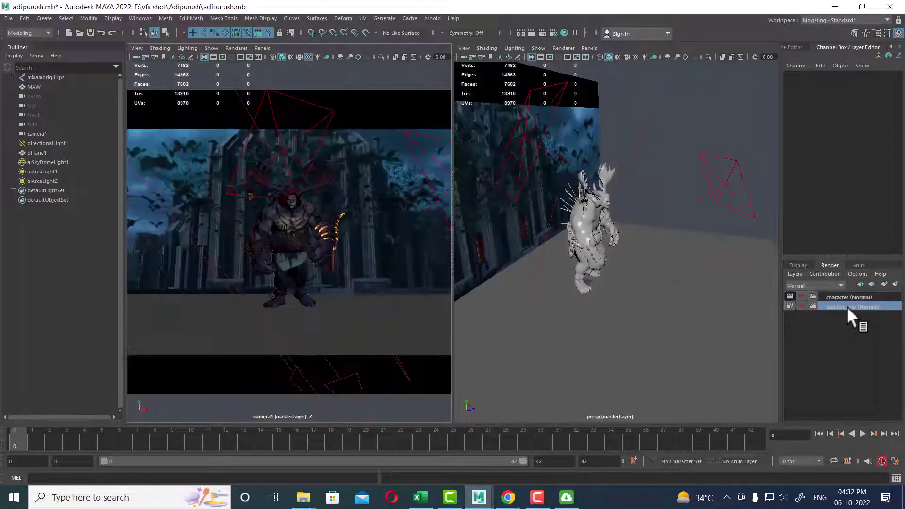
Step: Select the MAW character mesh together with the ground plane pPlane1
click(581, 307)
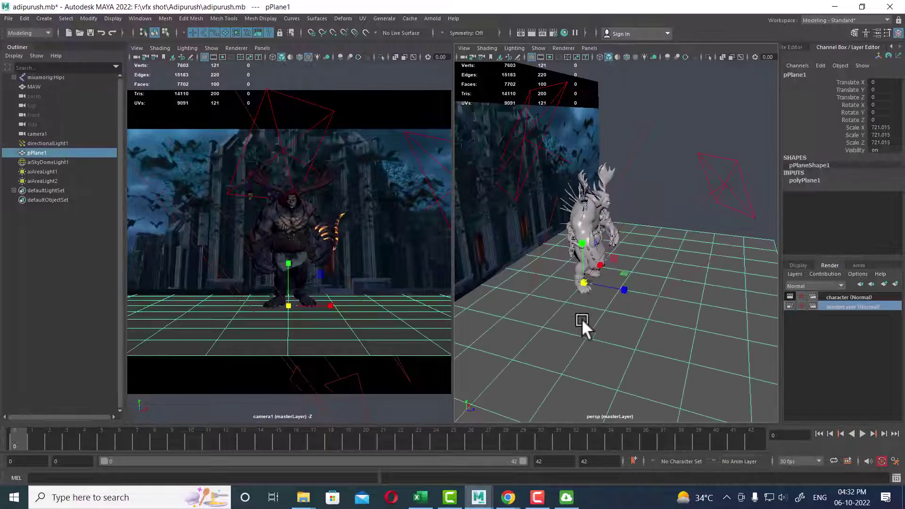
mouse_move(581, 318)
alt+mouse_down()
mouse_move(587, 285)
mouse_move(641, 299)
alt+mouse_up()
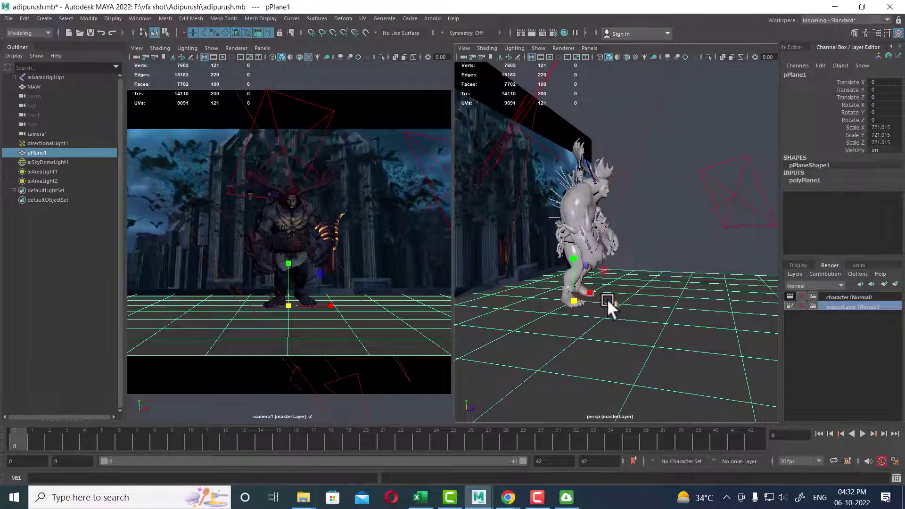
click(606, 237)
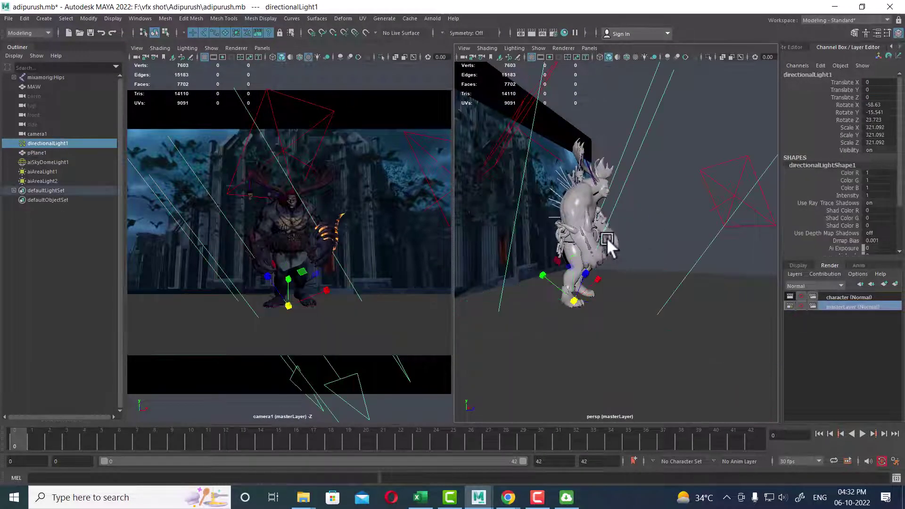
click(578, 208)
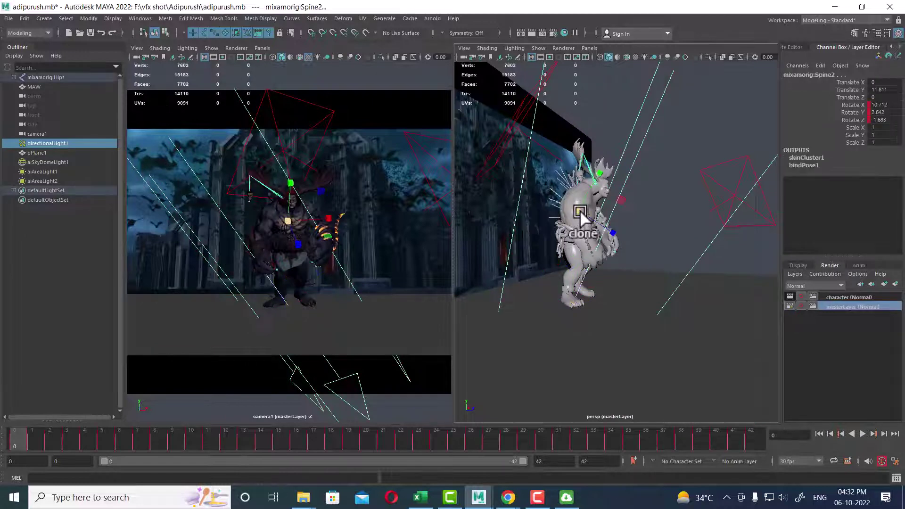
click(576, 262)
click(556, 309)
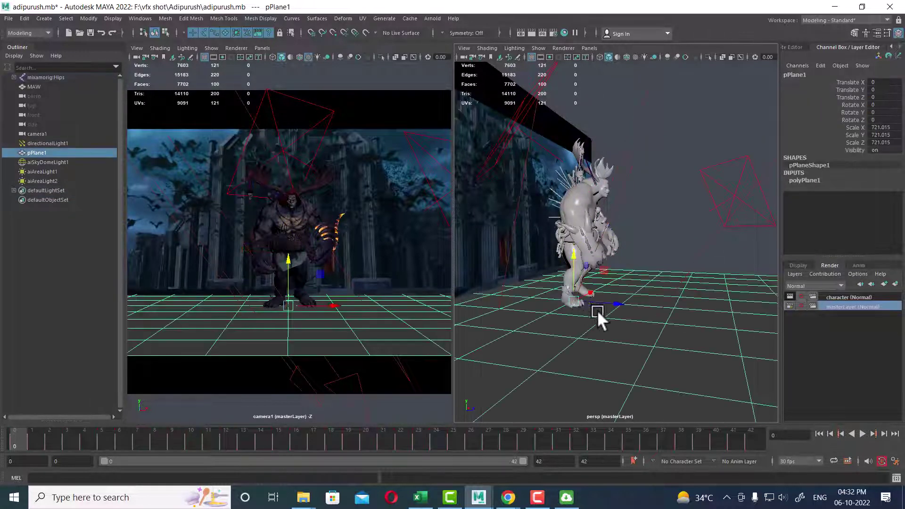
click(660, 259)
click(568, 246)
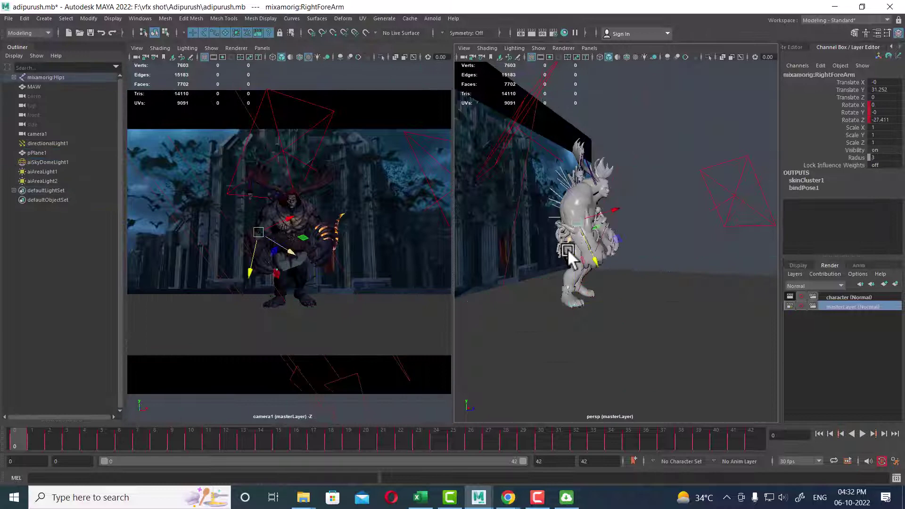
click(578, 195)
shift+click(742, 358)
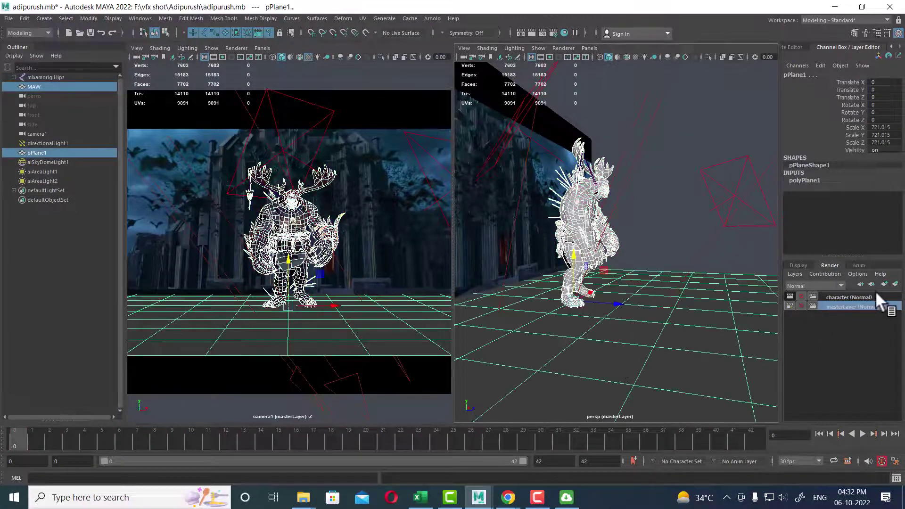
Step: Create a new render layer from the selection and name it 'shadow'
click(894, 284)
double_click(854, 295)
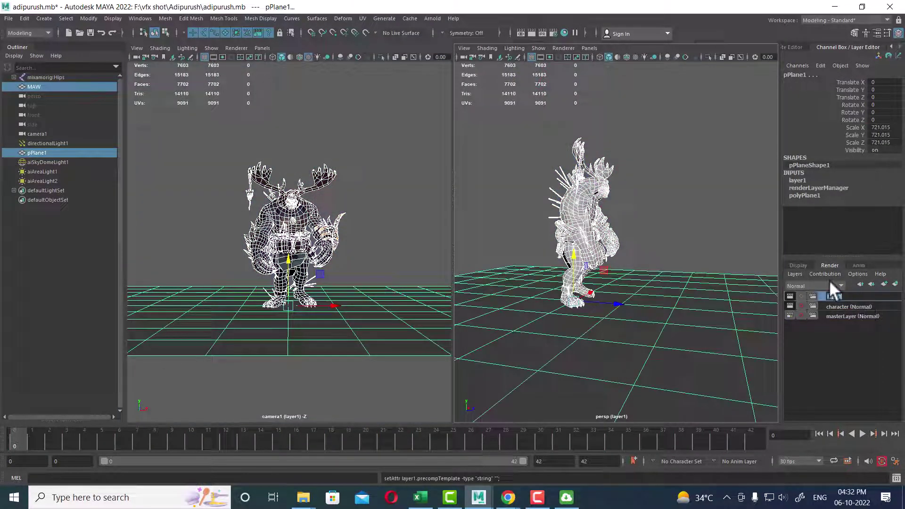
text(shadow)
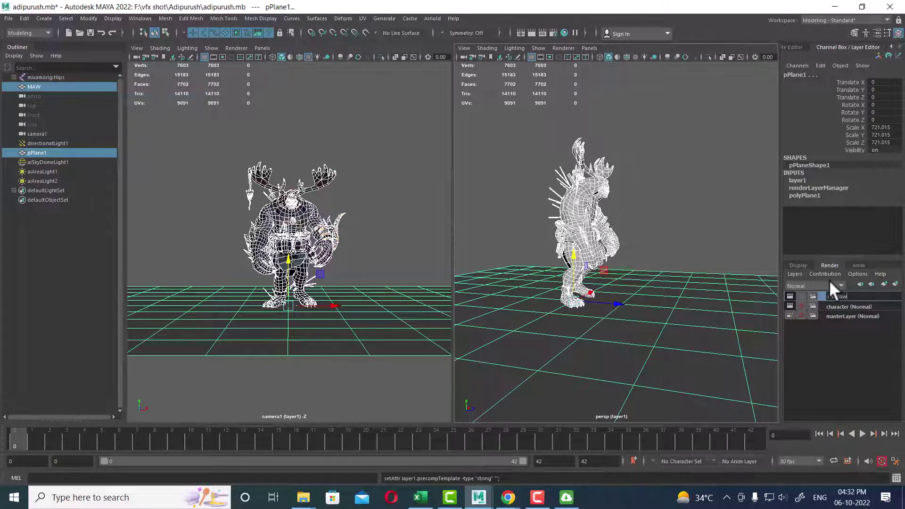
key(Return)
alt+drag(679, 264, 595, 271)
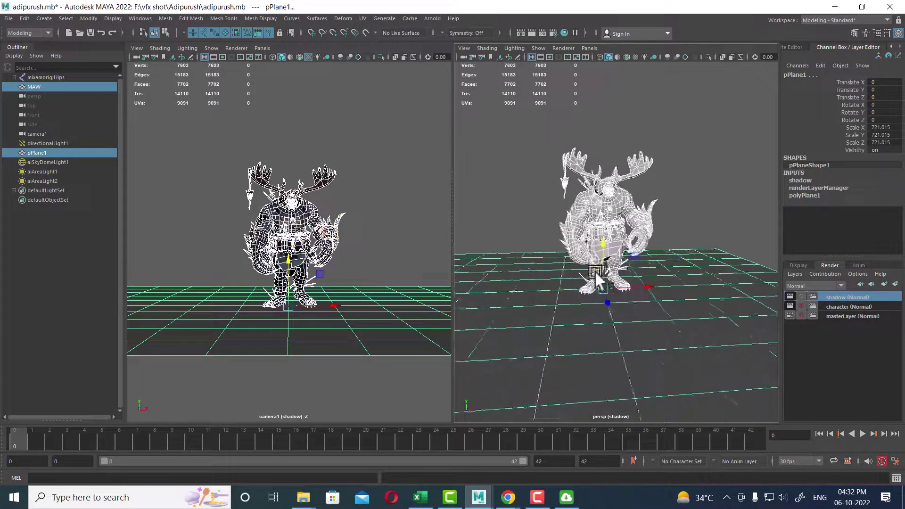
Step: Add directionalLight1 to the shadow layer, then select the MAW mesh
click(844, 314)
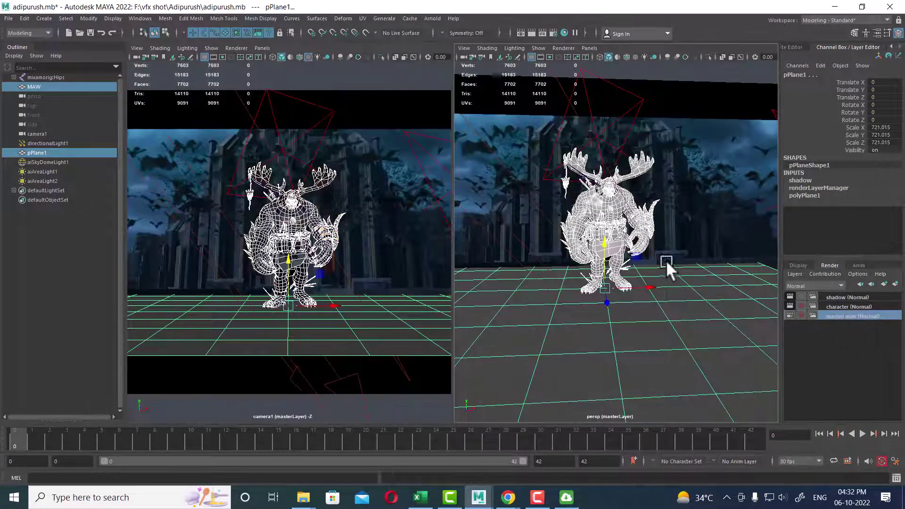
click(539, 206)
click(833, 298)
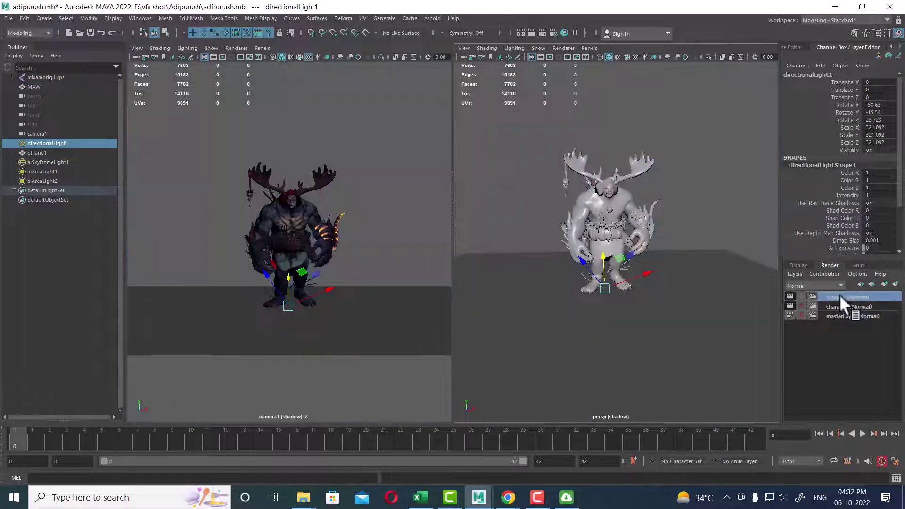
right_click(838, 296)
click(847, 318)
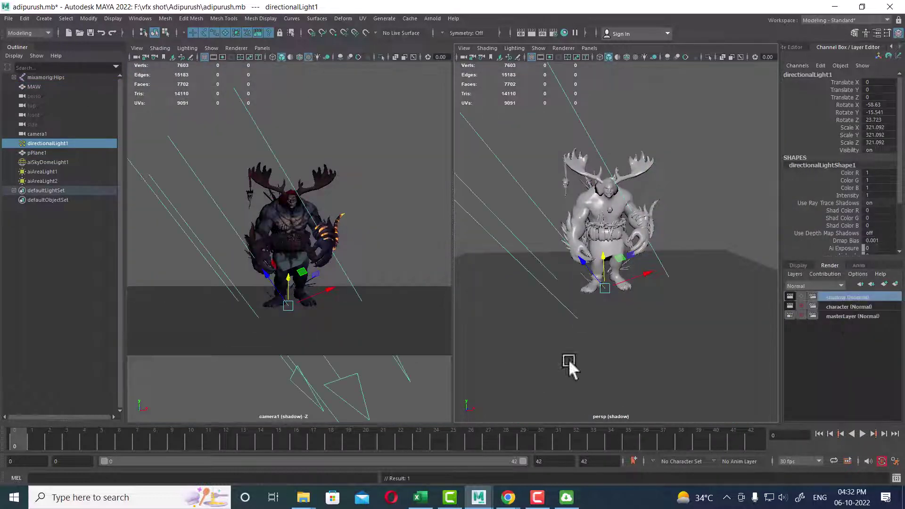
click(329, 191)
click(276, 227)
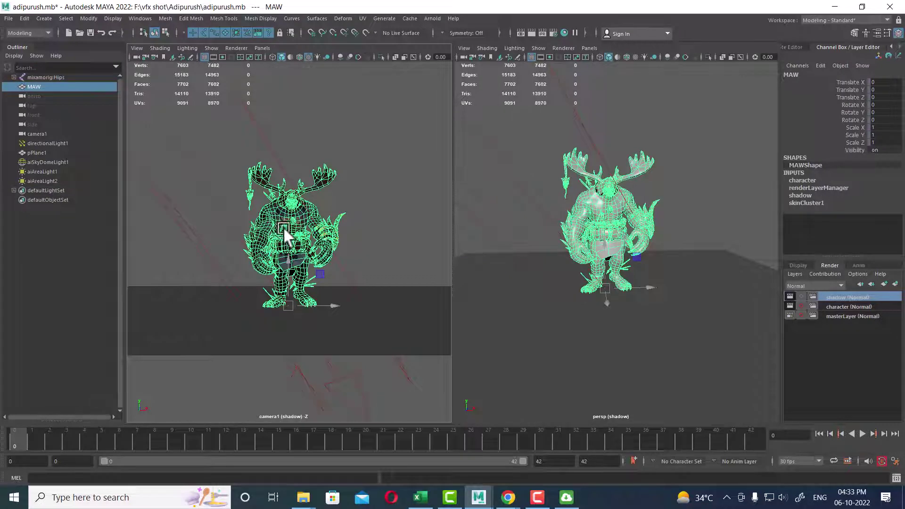
Step: Assign a new Arnold aiMatte shader to MAW and render a test frame of the shadow layer
right_click(281, 214)
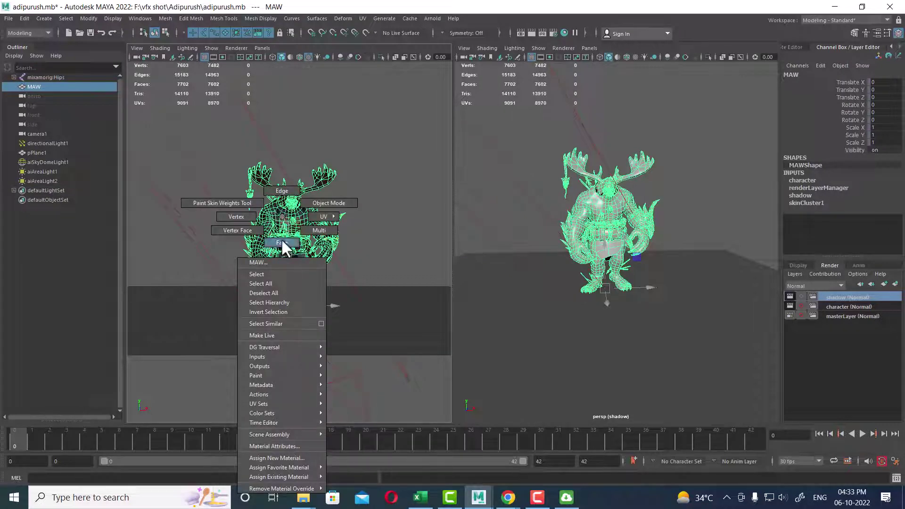
click(284, 456)
mouse_move(356, 177)
mouse_down()
mouse_move(509, 111)
mouse_move(569, 67)
mouse_up()
key(BackSpace)
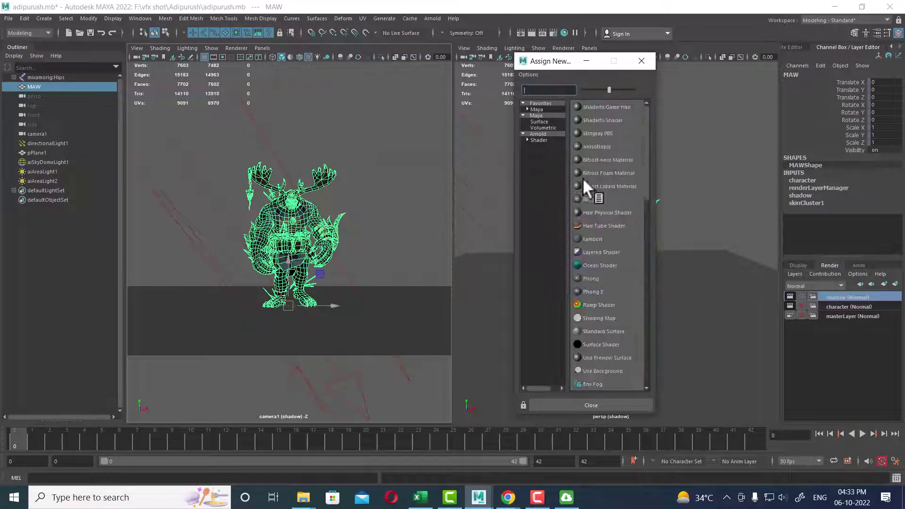
click(540, 134)
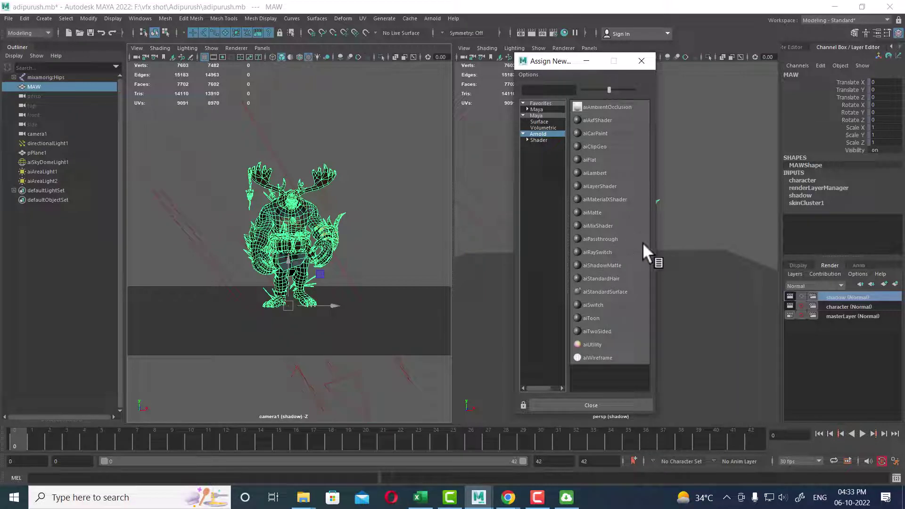
click(594, 212)
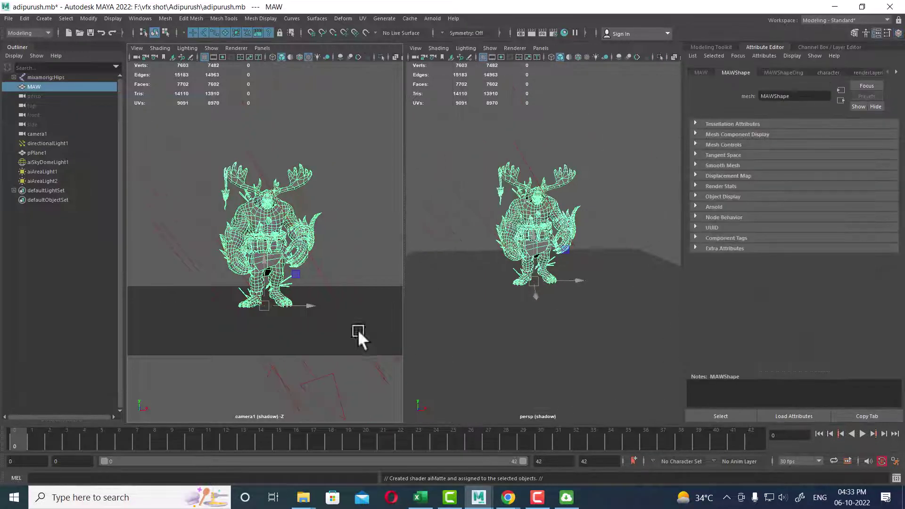
click(361, 210)
click(531, 32)
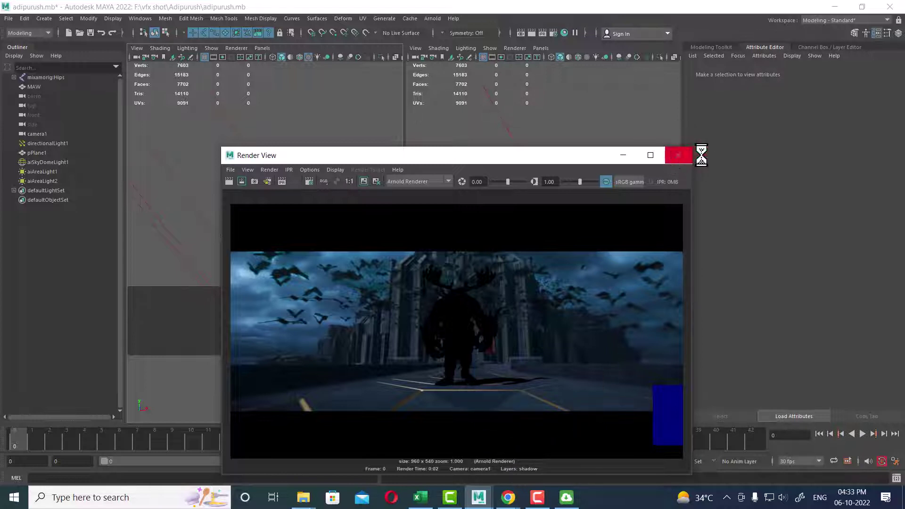
Step: Select MAW and expand its Render Stats in the Attribute Editor
click(681, 158)
click(256, 240)
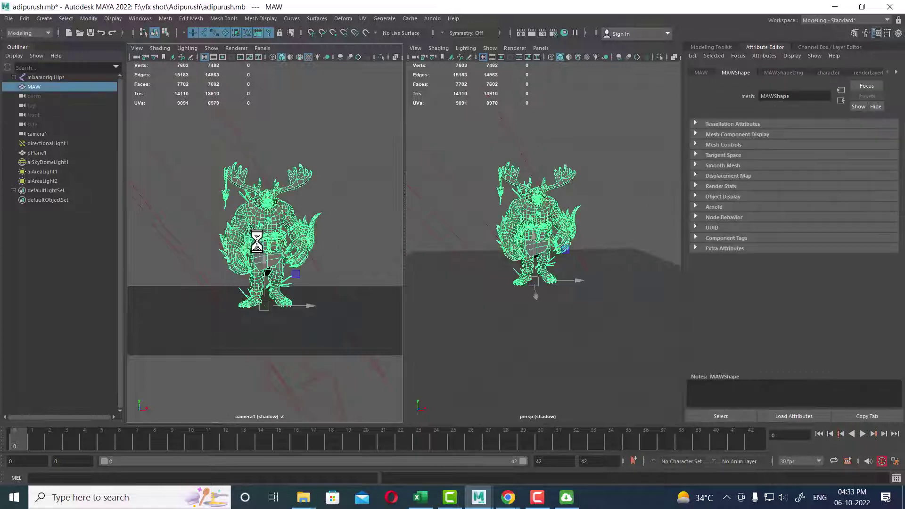
click(730, 186)
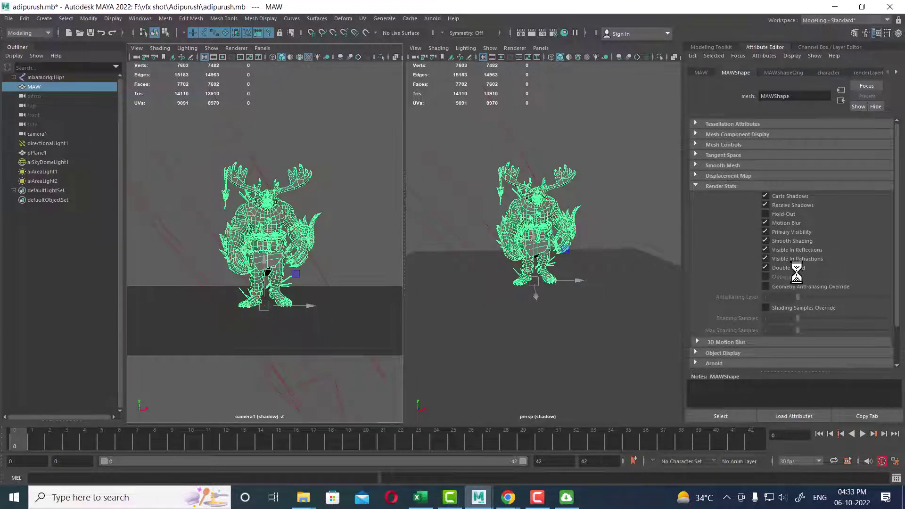
right_click(782, 232)
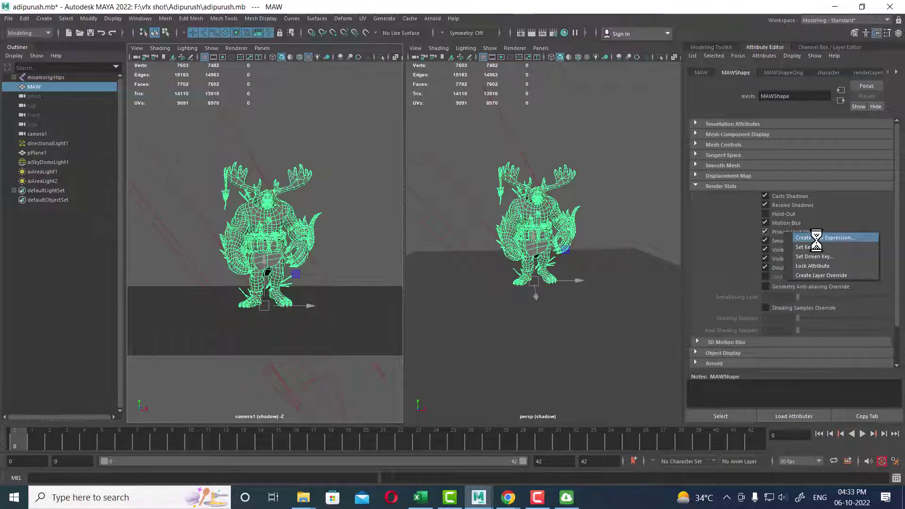
click(784, 238)
click(579, 170)
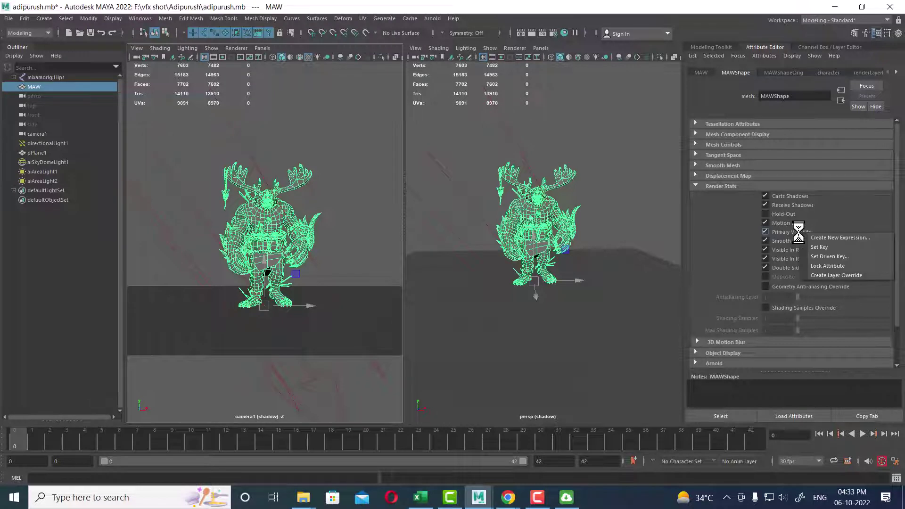
Step: Turn Primary Visibility off as a shadow-layer override and render the frame again
right_click(797, 233)
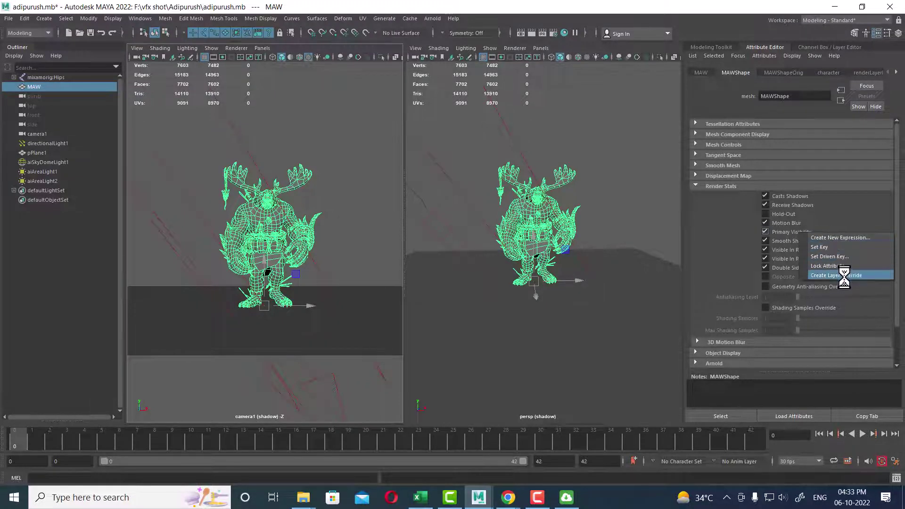
click(843, 276)
click(765, 231)
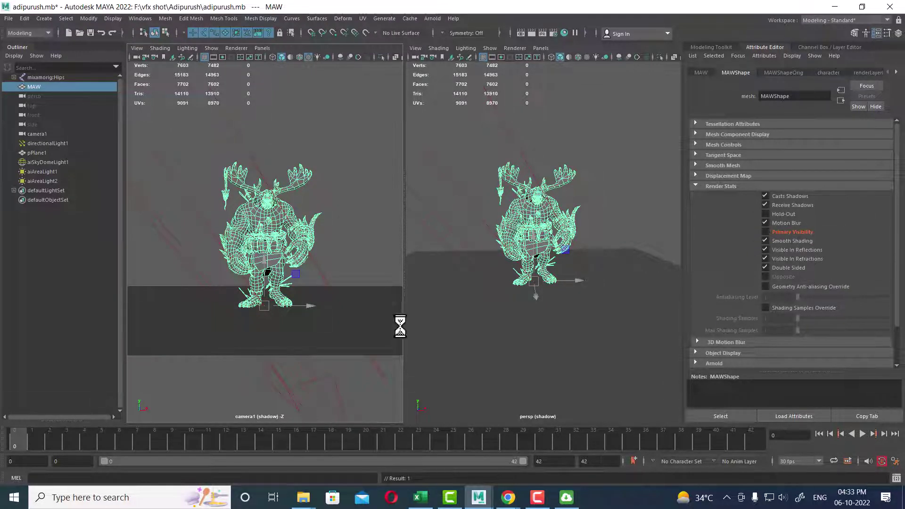
click(352, 202)
click(530, 32)
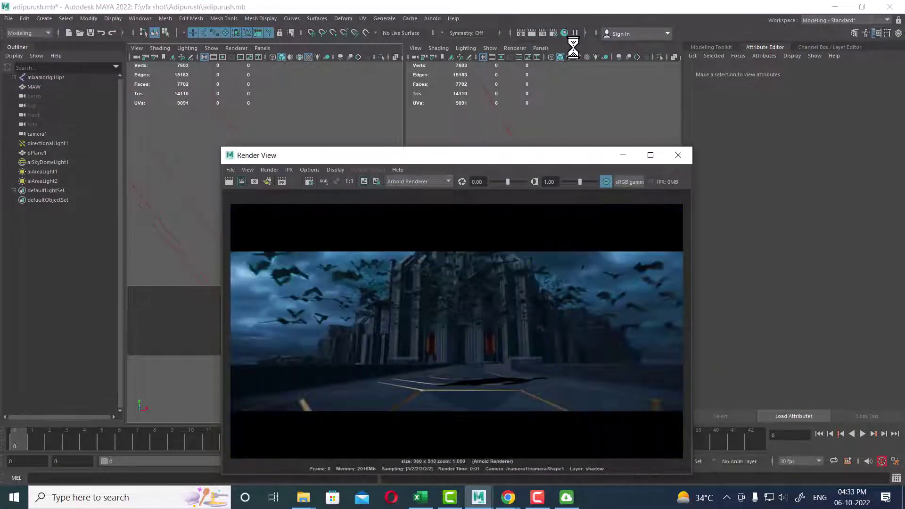
Step: Close the Render View and switch from the character layer back to masterLayer
click(678, 155)
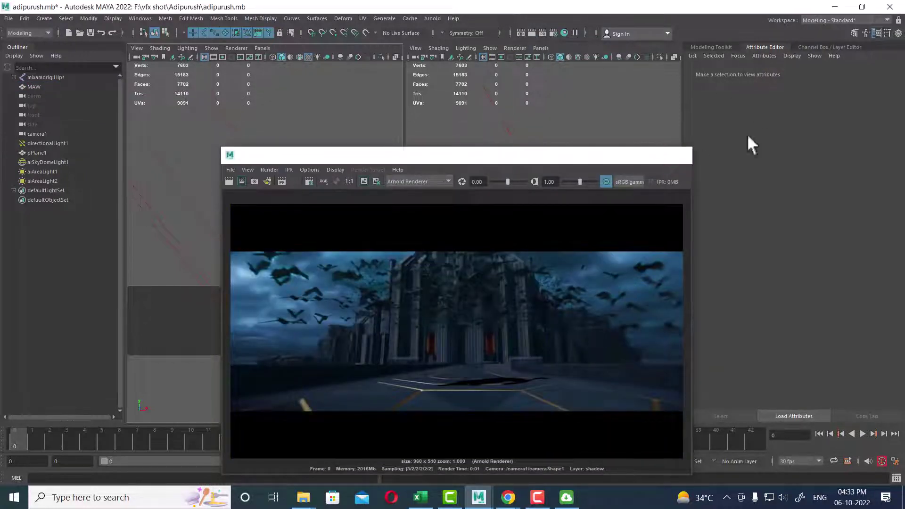
click(898, 34)
click(845, 307)
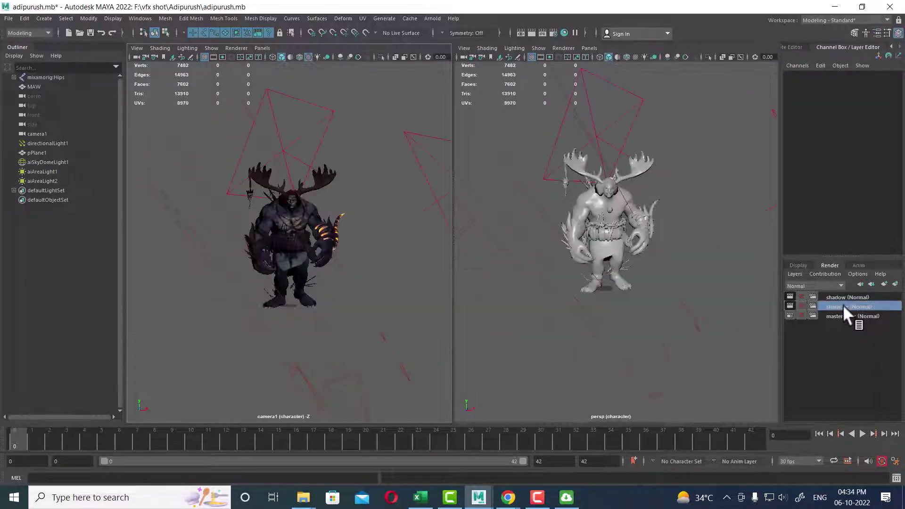
click(843, 316)
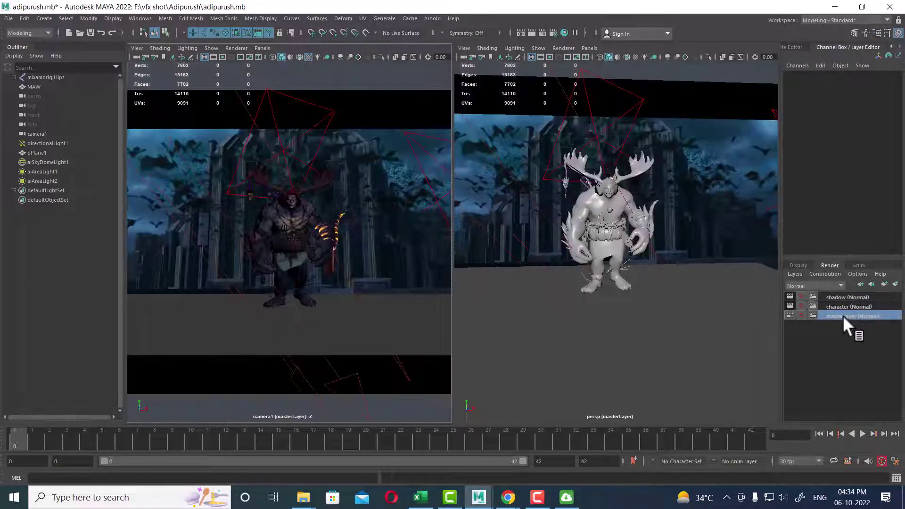